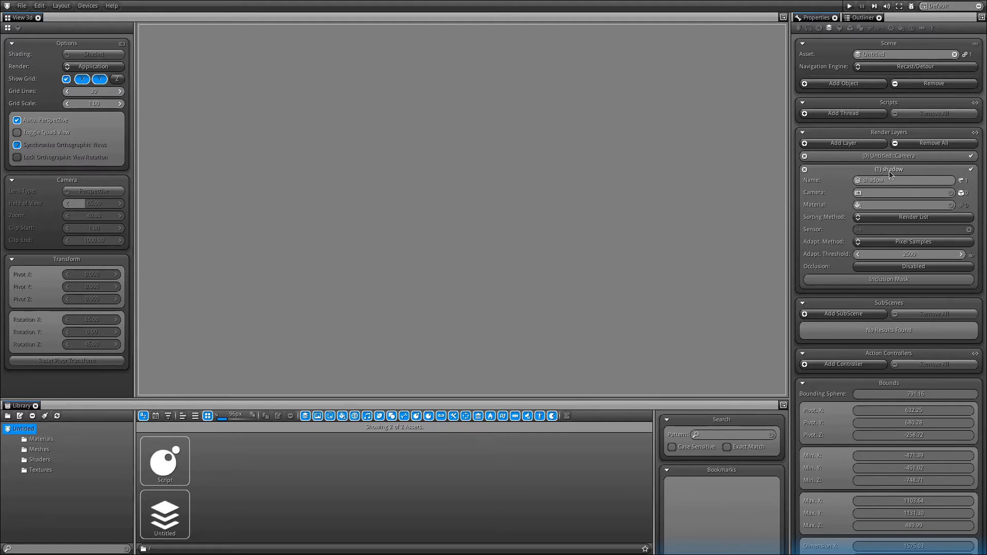
# - Move the shadow render layer ahead of the Untitled camera layer and collapse its settings
pyautogui.click(892, 168)
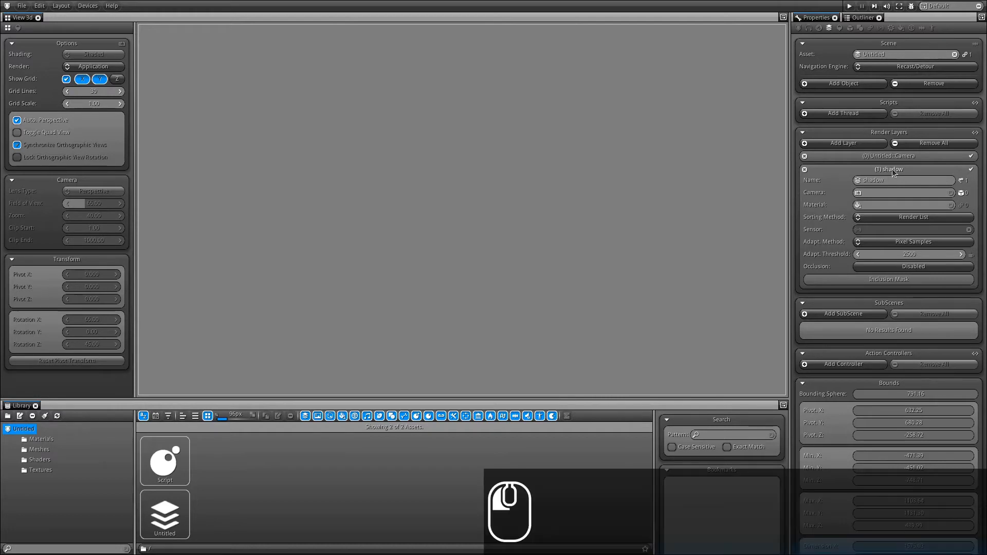
pyautogui.moveTo(889, 159); pyautogui.dragTo(889, 158)
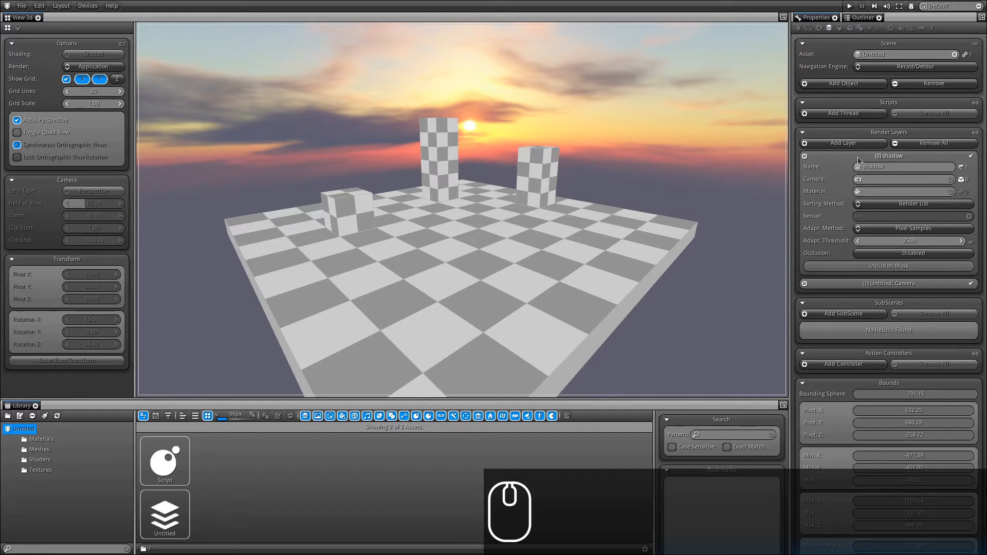
pyautogui.click(880, 156)
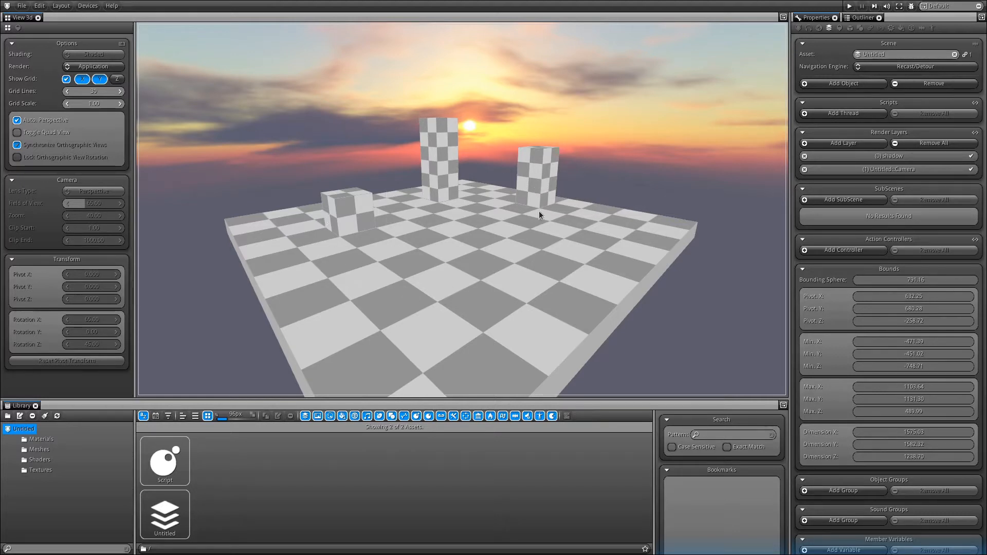
# - Show the Untitled render layer with Shaded+Wireframes shading and select the checkered floor
pyautogui.click(509, 253)
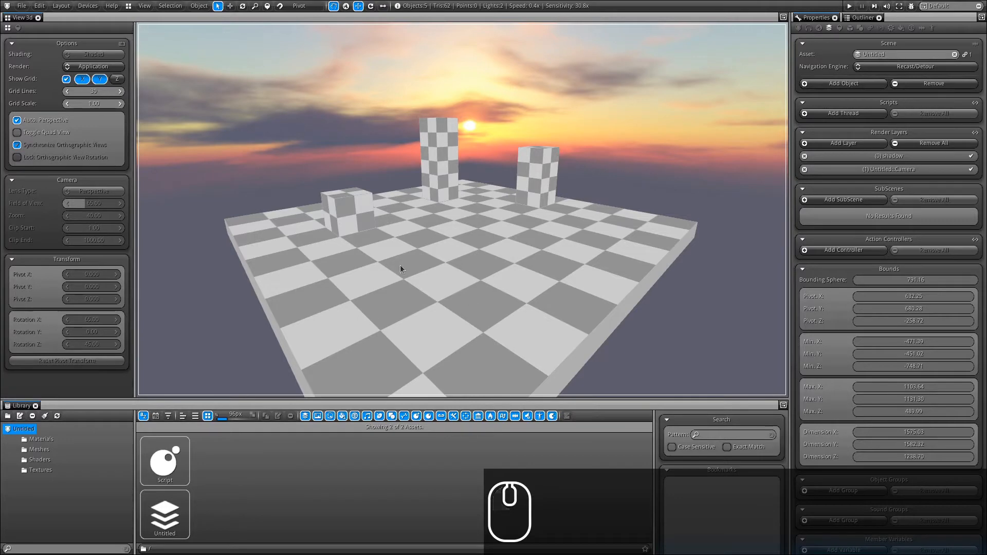
pyautogui.hotkey('shift', '2')
pyautogui.click(456, 234)
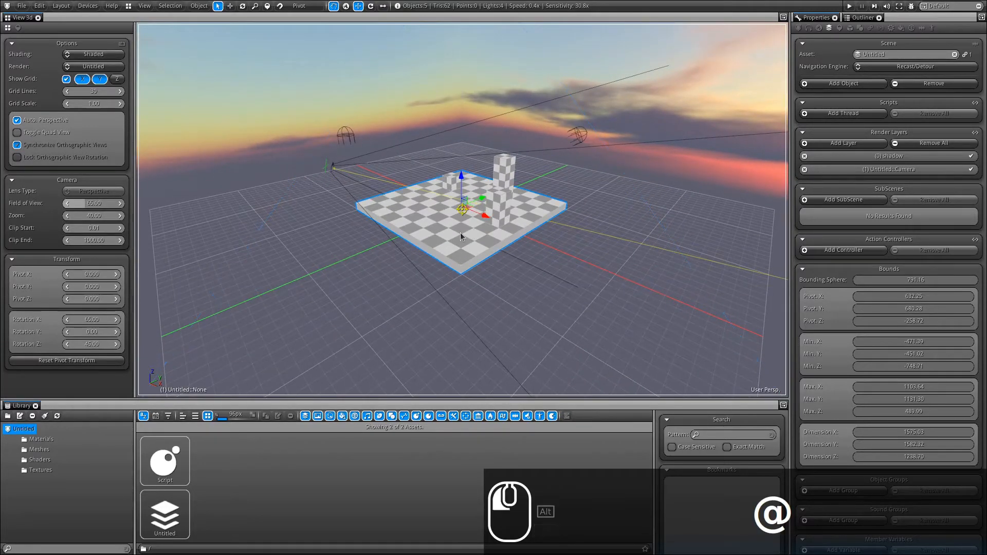
pyautogui.press('Tab')
pyautogui.moveTo(460, 232)
pyautogui.keyDown('alt'); pyautogui.mouseDown()
pyautogui.moveTo(475, 254)
pyautogui.moveTo(516, 203)
pyautogui.moveTo(596, 226)
pyautogui.moveTo(520, 224)
pyautogui.moveTo(459, 255)
pyautogui.moveTo(479, 199)
pyautogui.moveTo(442, 202)
pyautogui.mouseUp(); pyautogui.keyUp('alt')
pyautogui.scroll(6, 476, 253)
pyautogui.press('Tab')
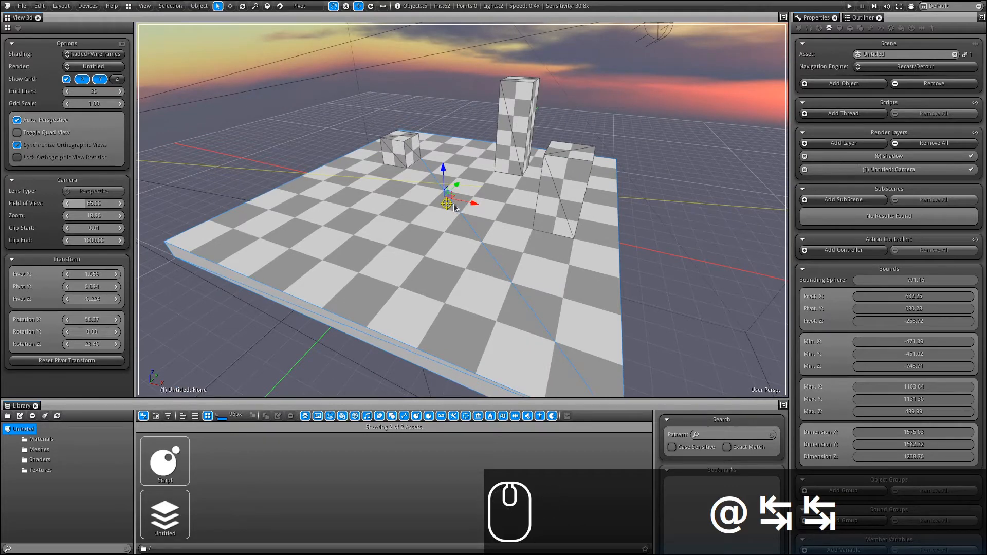
# - Add the selected floor to the shadow render layer in its object relations
pyautogui.click(849, 30)
pyautogui.keyDown('shift'); pyautogui.moveTo(825, 407); pyautogui.dragTo(823, 78, button='right'); pyautogui.keyUp('shift')
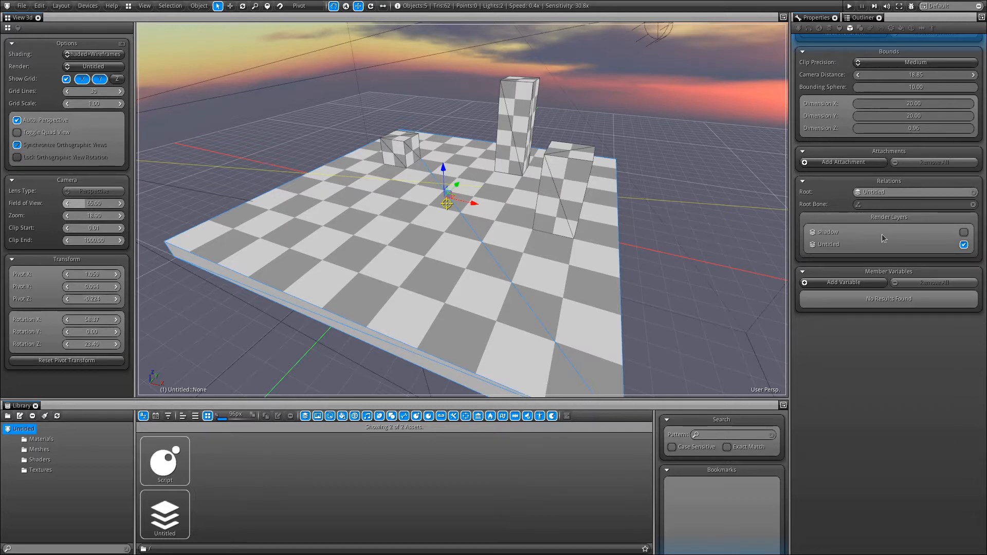
pyautogui.click(964, 233)
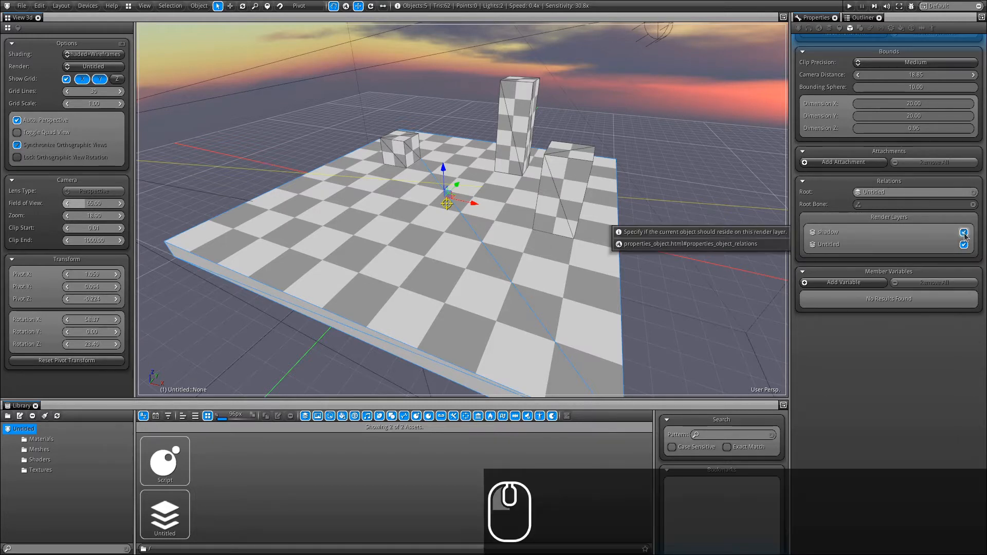
# - Show the shadow render layer with Shaded shading and examine the floor from several angles
pyautogui.hotkey('shift', '1')
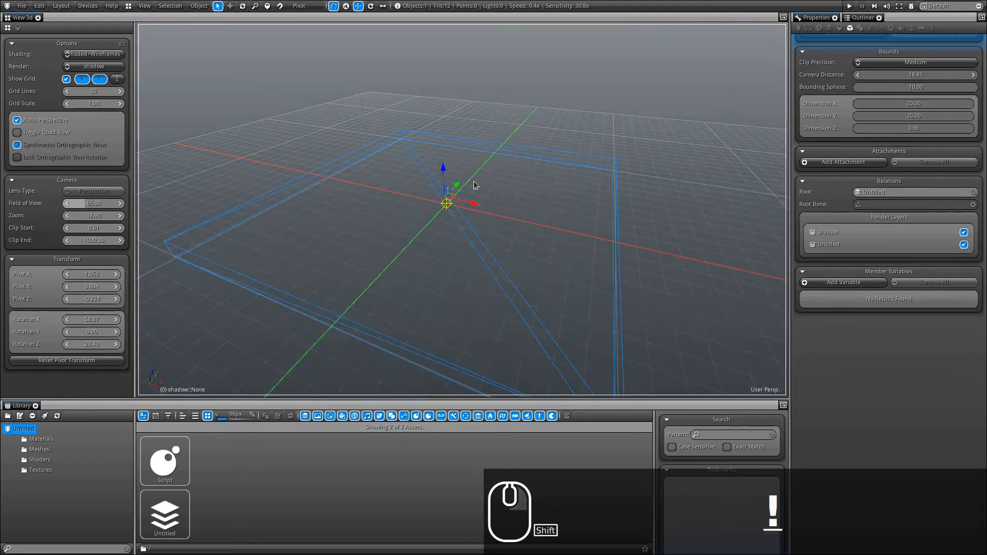
pyautogui.keyDown('alt'); pyautogui.moveTo(473, 184); pyautogui.dragTo(41, 176); pyautogui.keyUp('alt')
pyautogui.press('Tab')
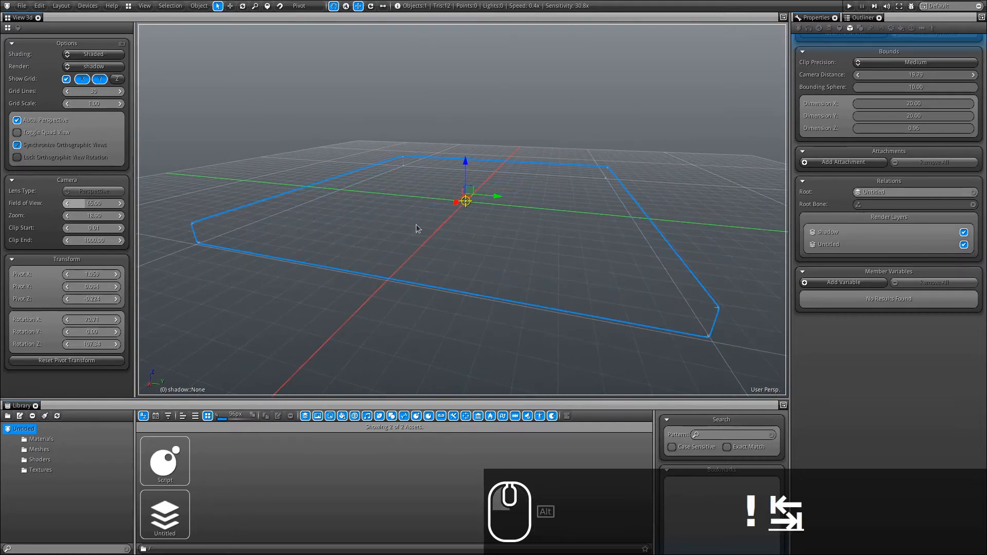
pyautogui.moveTo(584, 214)
pyautogui.keyDown('alt'); pyautogui.mouseDown()
pyautogui.moveTo(226, 231)
pyautogui.moveTo(473, 304)
pyautogui.moveTo(551, 231)
pyautogui.moveTo(619, 231)
pyautogui.moveTo(453, 261)
pyautogui.moveTo(523, 143)
pyautogui.mouseUp(); pyautogui.keyUp('alt')
pyautogui.scroll(-5, 573, 229)
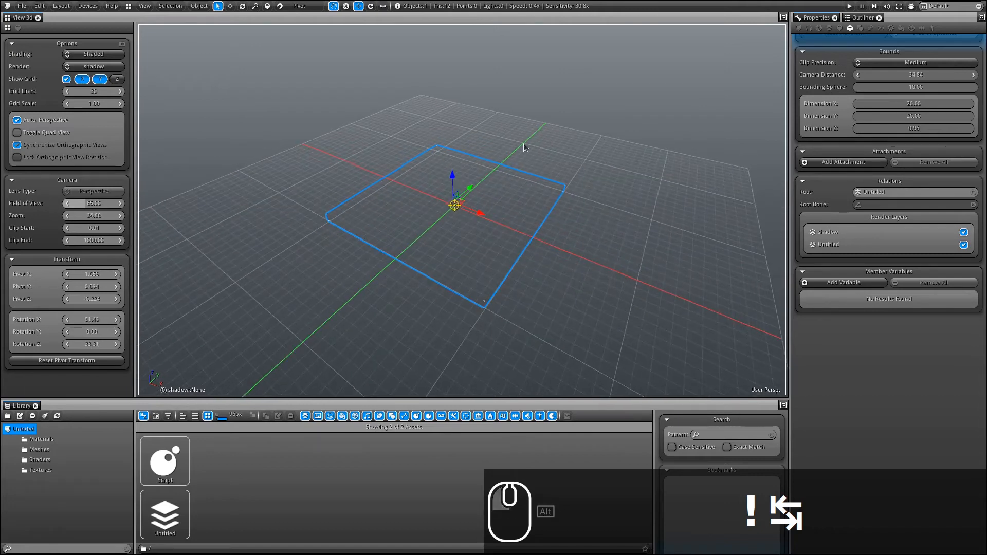
pyautogui.click(548, 141)
pyautogui.click(474, 202)
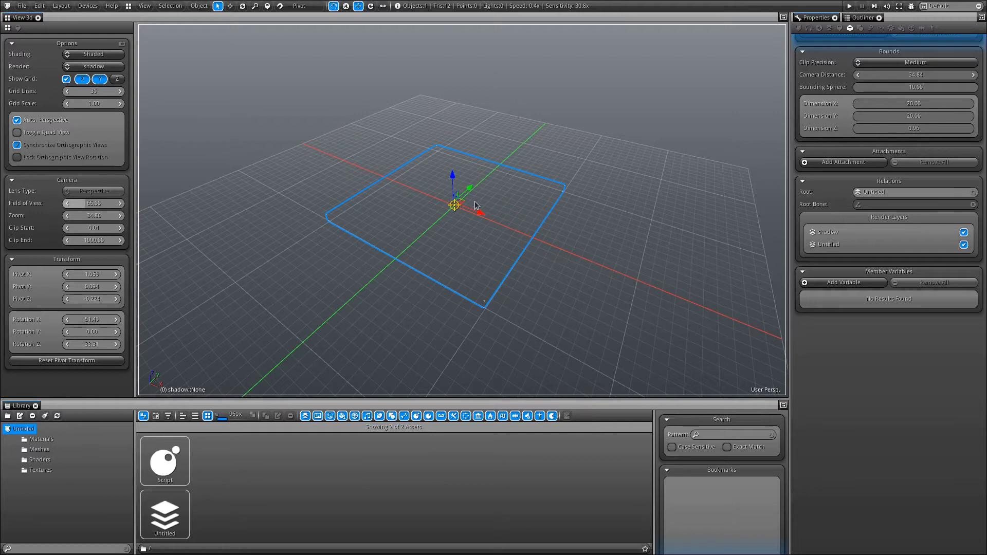
pyautogui.keyDown('alt'); pyautogui.moveTo(474, 201); pyautogui.dragTo(498, 217); pyautogui.keyUp('alt')
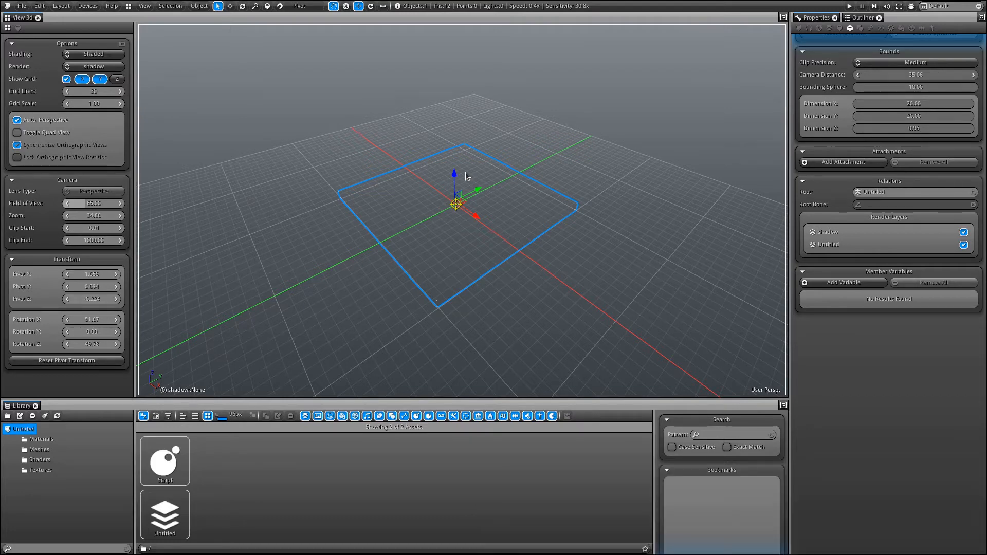
# - Return the view to the Untitled render layer and check the render layer assignments of the two taller boxes
pyautogui.hotkey('shift', '2')
pyautogui.keyDown('alt'); pyautogui.moveTo(466, 176); pyautogui.dragTo(603, 227); pyautogui.keyUp('alt')
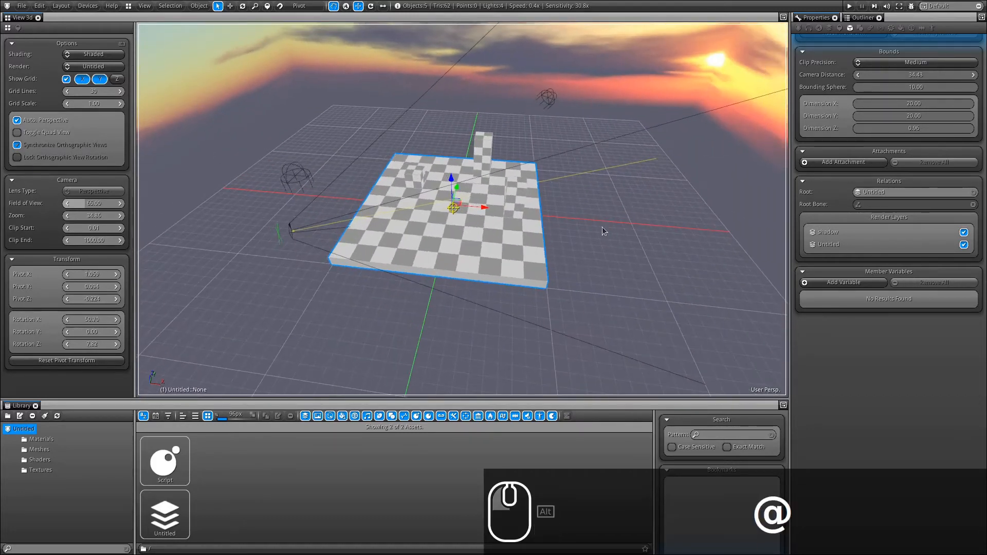
pyautogui.scroll(5, 602, 227)
pyautogui.keyDown('alt'); pyautogui.moveTo(531, 226); pyautogui.dragTo(589, 211); pyautogui.keyUp('alt')
pyautogui.keyDown('alt'); pyautogui.keyDown('shift'); pyautogui.moveTo(471, 175); pyautogui.dragTo(445, 175); pyautogui.keyUp('shift'); pyautogui.keyUp('alt')
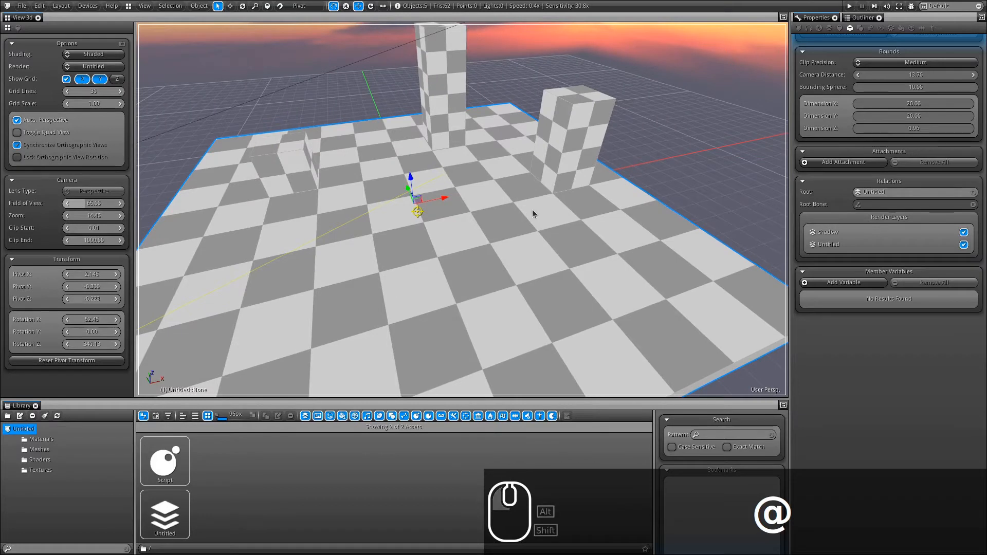
pyautogui.click(571, 147)
pyautogui.click(441, 97)
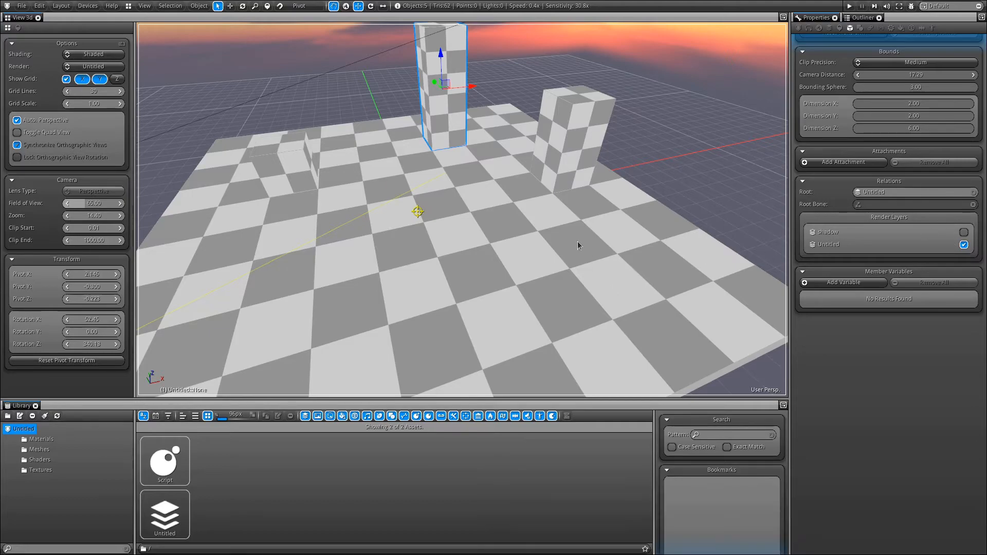
pyautogui.keyDown('alt'); pyautogui.moveTo(594, 198); pyautogui.dragTo(576, 149); pyautogui.keyUp('alt')
# - Select the floor together with all three boxes and add the selection to the shadow render layer
pyautogui.click(466, 247)
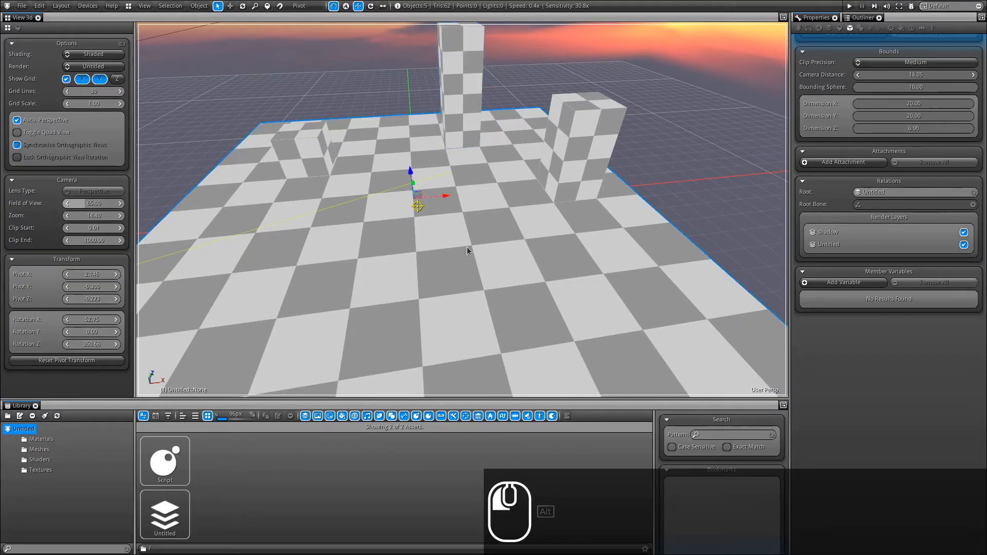
pyautogui.keyDown('shift'); pyautogui.click(587, 141); pyautogui.keyUp('shift')
pyautogui.keyDown('shift'); pyautogui.click(464, 59); pyautogui.keyUp('shift')
pyautogui.keyDown('shift'); pyautogui.click(313, 153); pyautogui.keyUp('shift')
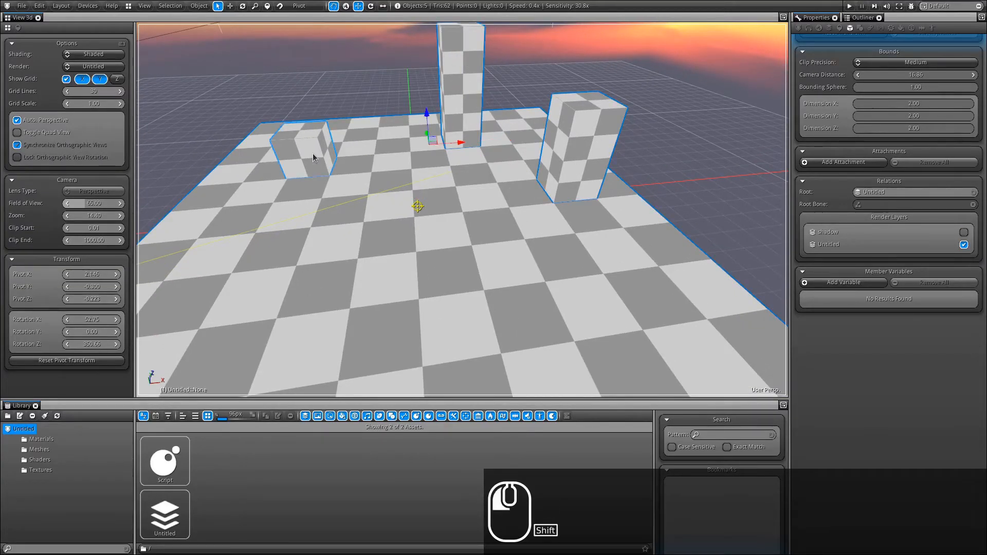
pyautogui.click(170, 6)
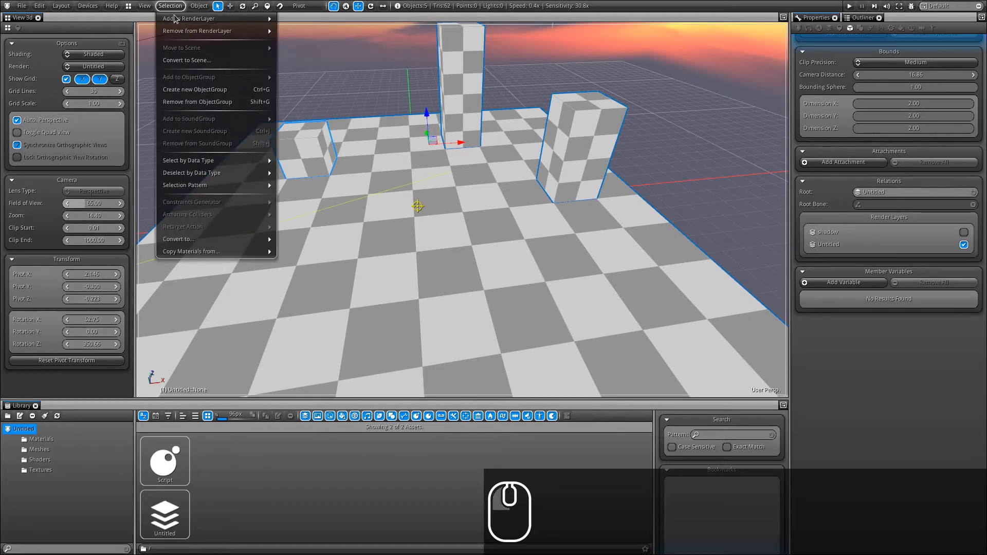
pyautogui.moveTo(175, 19)
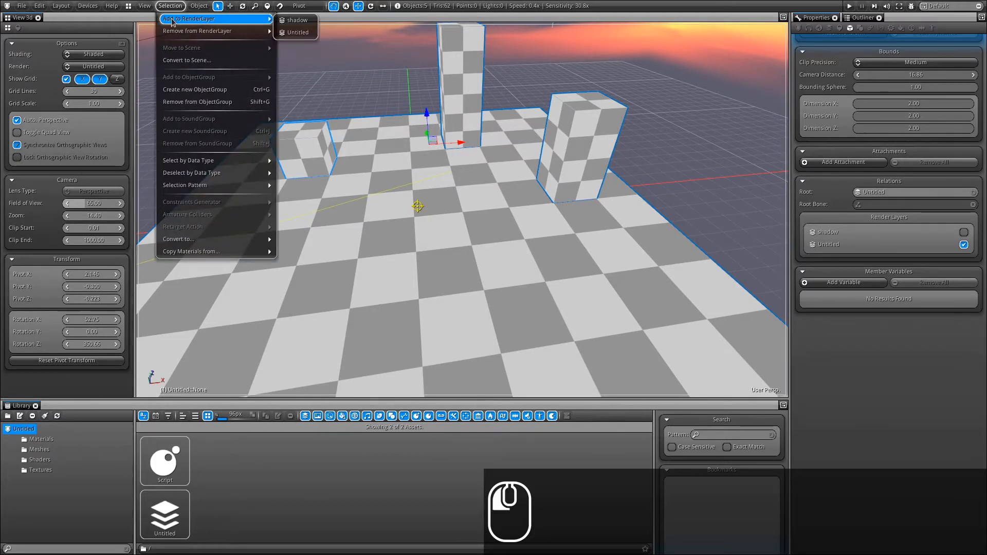
pyautogui.click(285, 20)
# - Examine the floor and boxes on the shadow render layer, and clear the selection
pyautogui.hotkey('shift', '1')
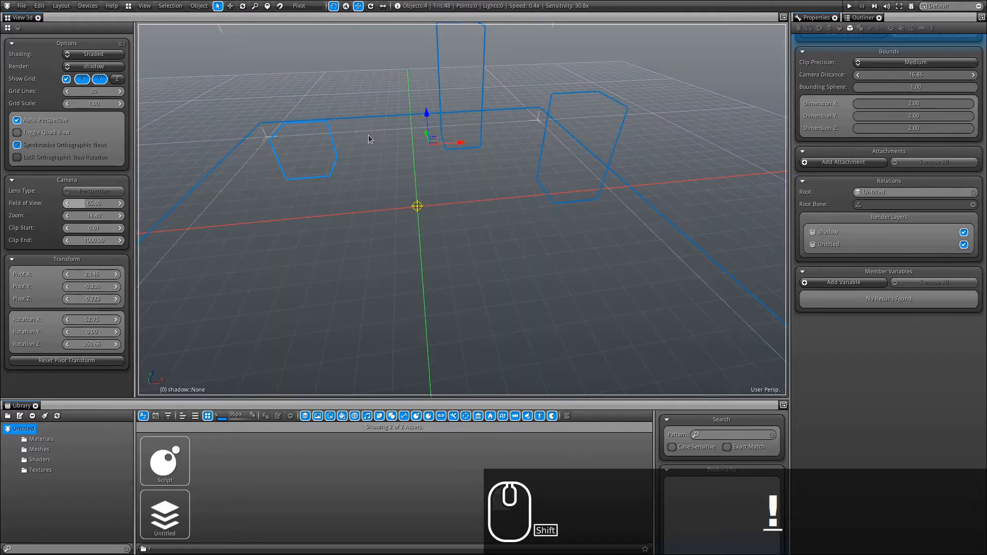
pyautogui.keyDown('alt'); pyautogui.moveTo(527, 230); pyautogui.dragTo(516, 270); pyautogui.keyUp('alt')
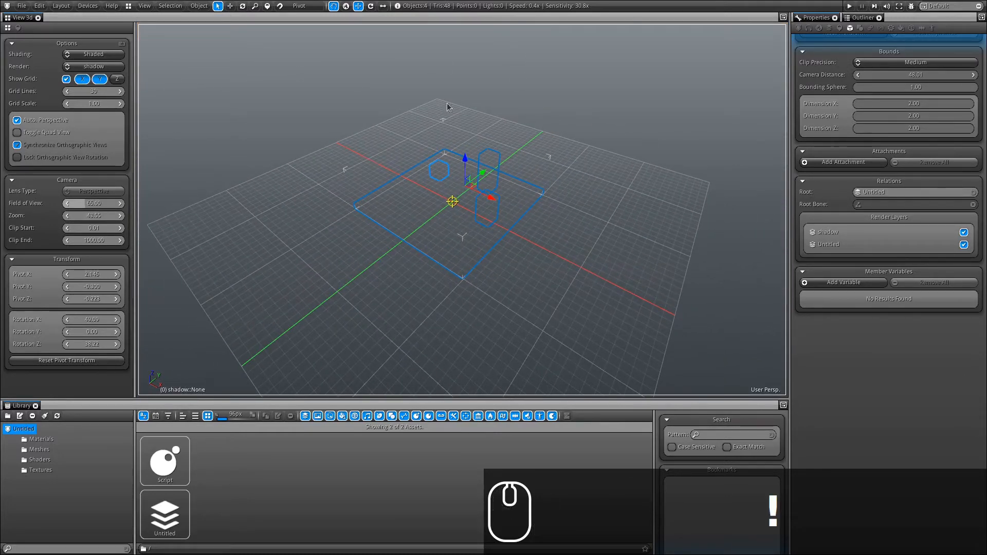
pyautogui.keyDown('alt'); pyautogui.moveTo(378, 253); pyautogui.dragTo(675, 239); pyautogui.keyUp('alt')
pyautogui.scroll(2, 452, 254)
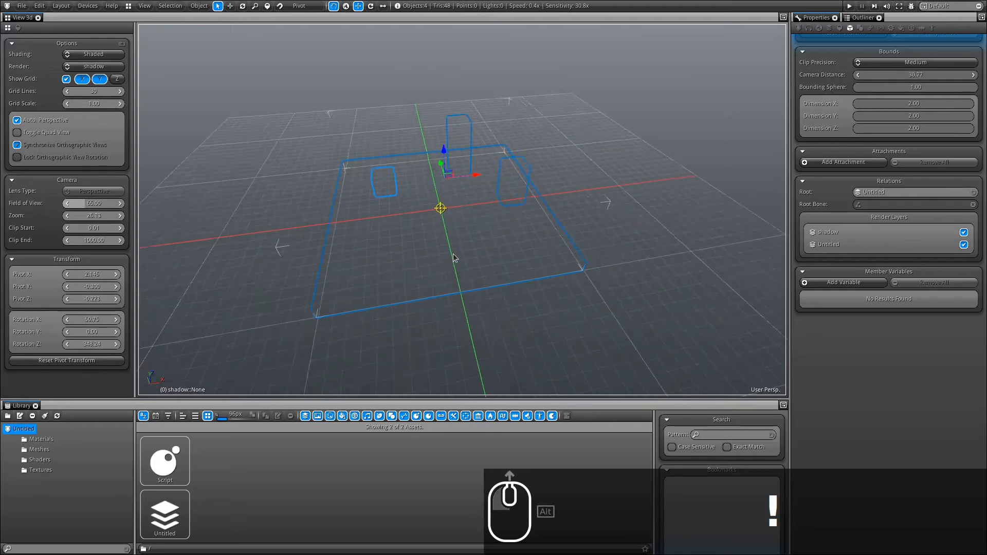
pyautogui.keyDown('alt'); pyautogui.moveTo(520, 226); pyautogui.dragTo(310, 202); pyautogui.keyUp('alt')
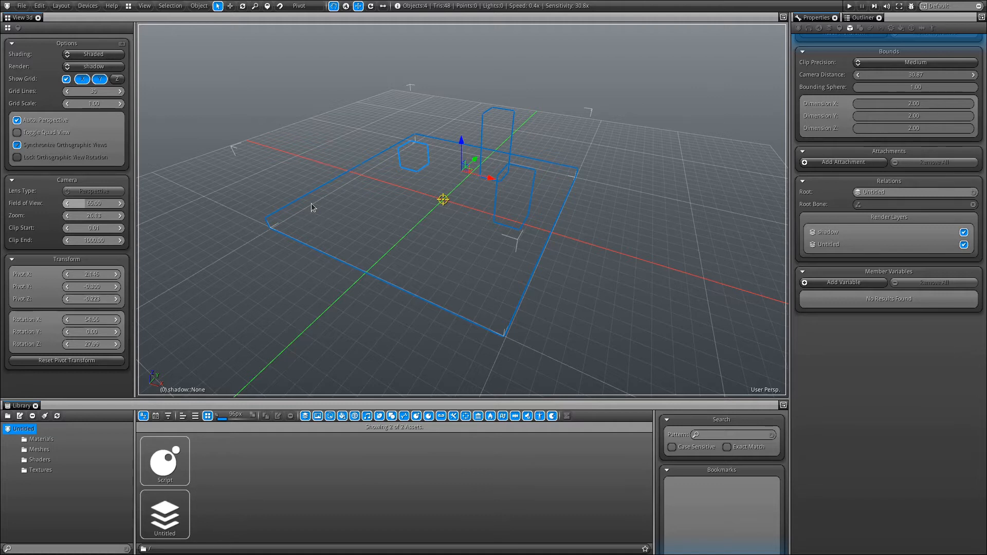
pyautogui.click(307, 138)
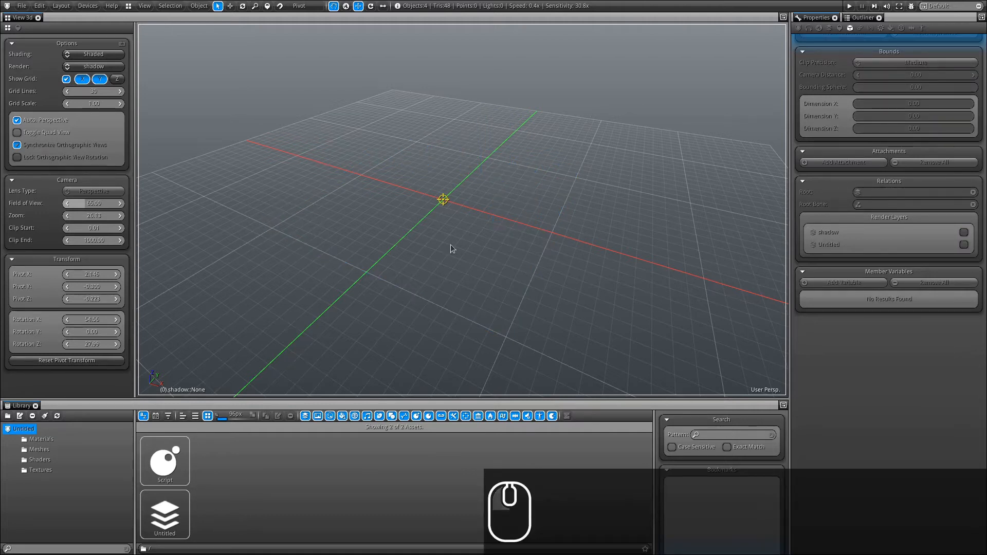
# - Add a Planar probe to the shadow render layer
pyautogui.click(199, 5)
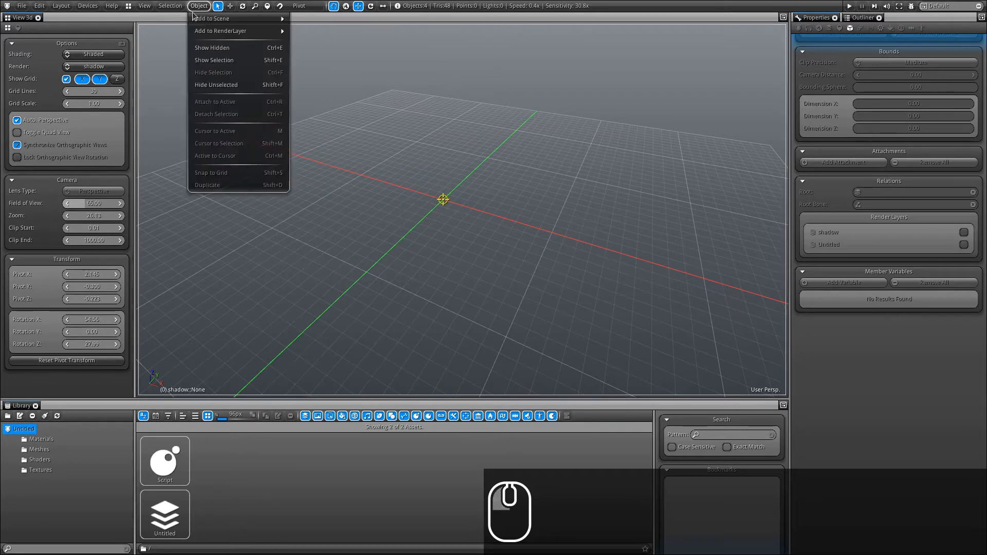
pyautogui.click(212, 34)
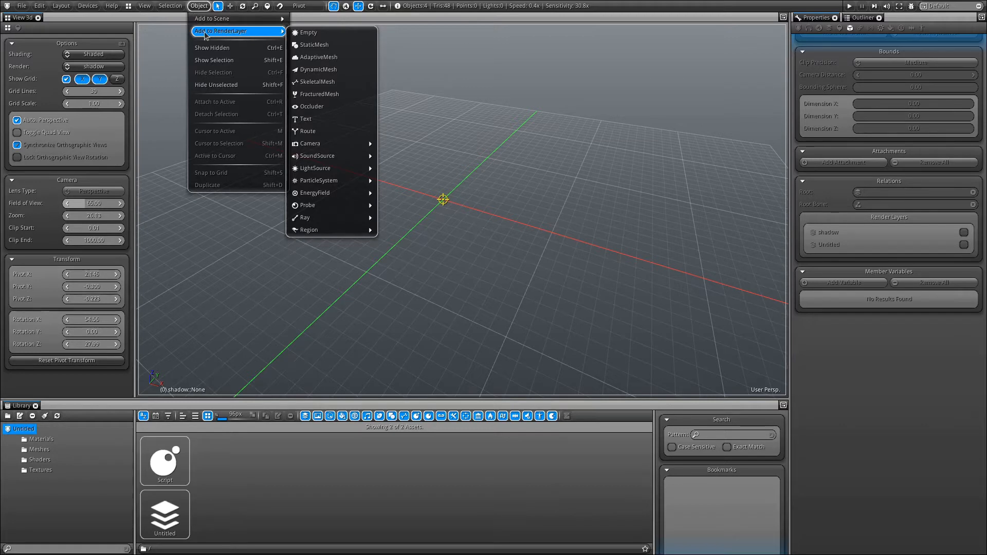
pyautogui.click(309, 207)
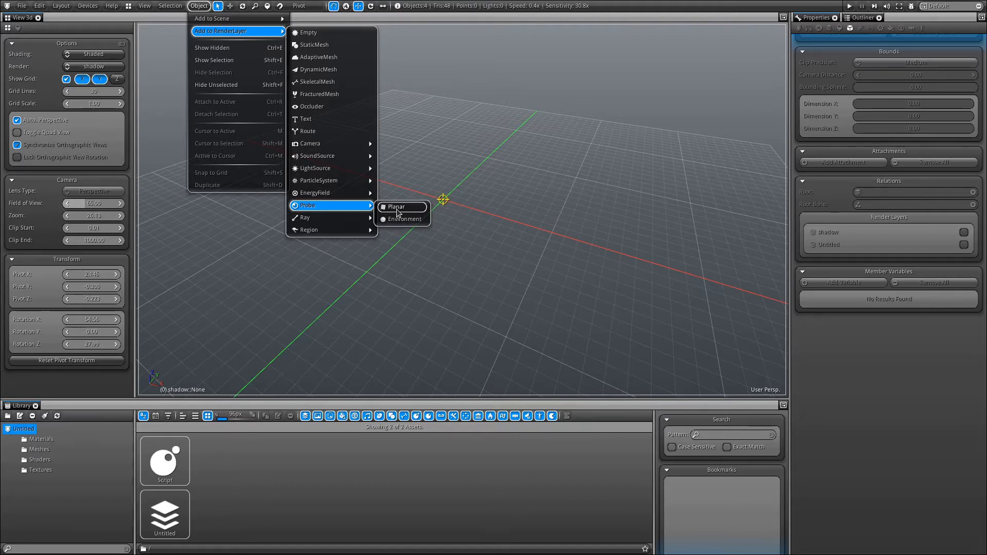
pyautogui.click(397, 207)
pyautogui.moveTo(449, 251)
pyautogui.keyDown('alt'); pyautogui.mouseDown()
pyautogui.moveTo(362, 209)
pyautogui.moveTo(401, 211)
pyautogui.mouseUp(); pyautogui.keyUp('alt')
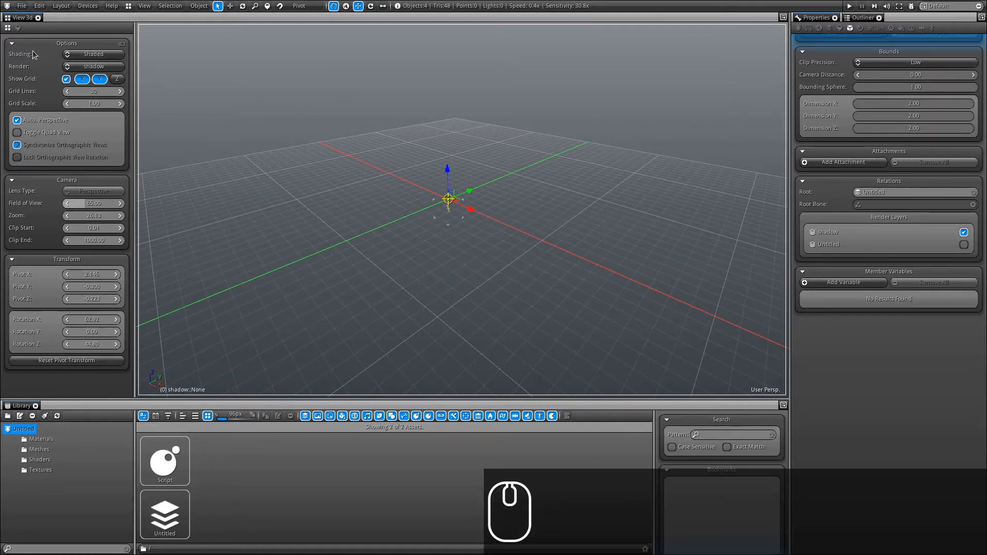
# - Set the view shading to Wireframes and examine the probe among the floor and boxes
pyautogui.click(116, 58)
pyautogui.click(95, 79)
pyautogui.keyDown('alt'); pyautogui.moveTo(360, 221); pyautogui.dragTo(555, 195); pyautogui.keyUp('alt')
pyautogui.keyDown('alt'); pyautogui.scroll(3, 483, 202); pyautogui.keyUp('alt')
pyautogui.keyDown('alt'); pyautogui.moveTo(483, 202); pyautogui.dragTo(469, 161); pyautogui.keyUp('alt')
pyautogui.keyDown('ctrl'); pyautogui.keyDown('alt'); pyautogui.moveTo(470, 264); pyautogui.dragTo(473, 75); pyautogui.keyUp('alt'); pyautogui.keyUp('ctrl')
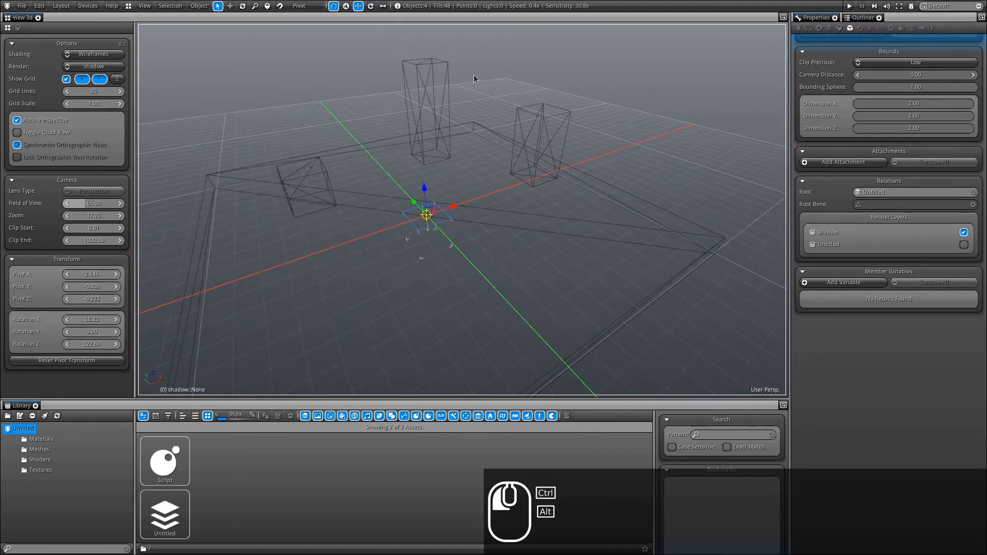
pyautogui.keyDown('ctrl'); pyautogui.keyDown('alt'); pyautogui.moveTo(497, 255); pyautogui.dragTo(481, 216); pyautogui.keyUp('alt'); pyautogui.keyUp('ctrl')
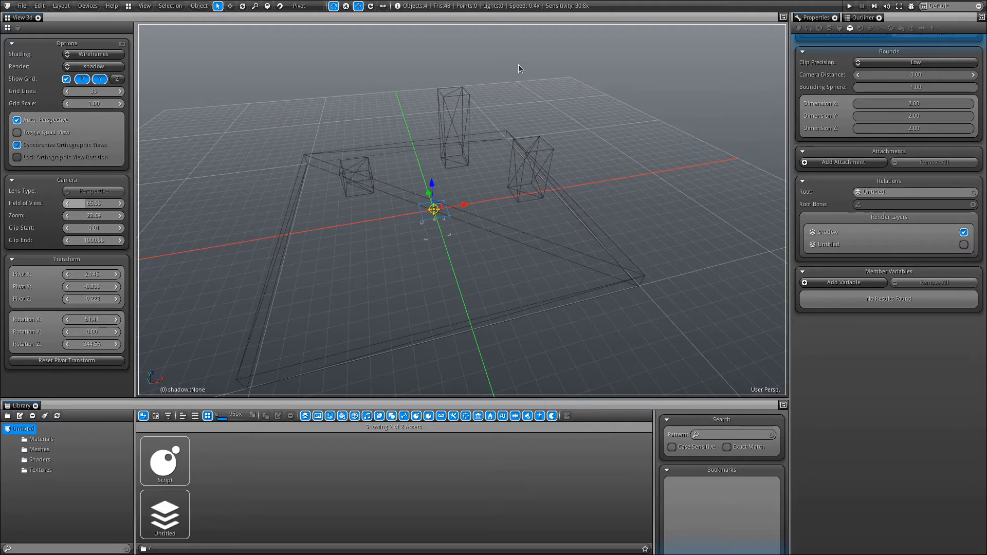
# - Select the wire-sphere object above the boxes on the Untitled render layer and set the view shading to Shaded+Wireframes
pyautogui.hotkey('shift', '2')
pyautogui.keyDown('alt'); pyautogui.click(515, 41); pyautogui.keyUp('alt')
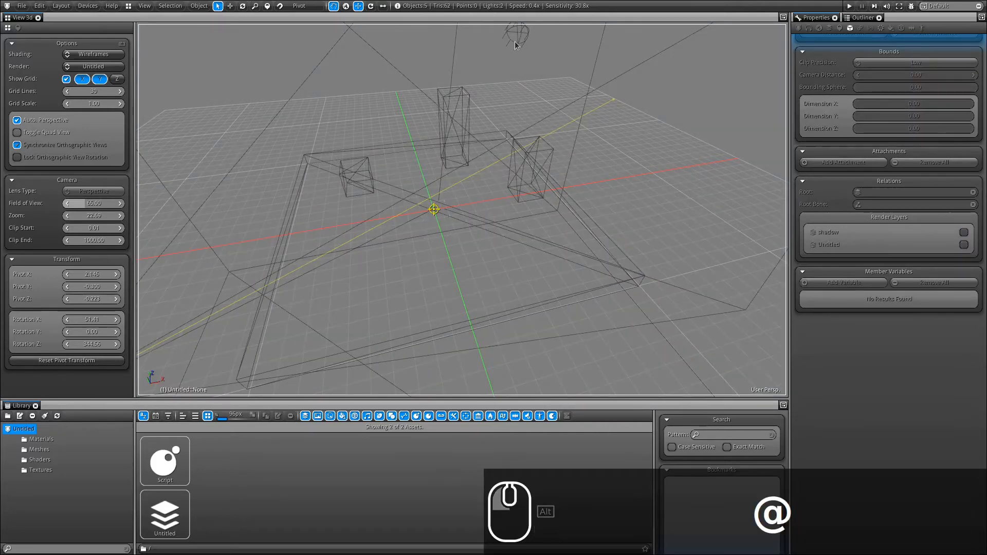
pyautogui.click(511, 46)
pyautogui.keyDown('alt'); pyautogui.keyDown('shift'); pyautogui.moveTo(500, 78); pyautogui.dragTo(489, 128); pyautogui.keyUp('shift'); pyautogui.keyUp('alt')
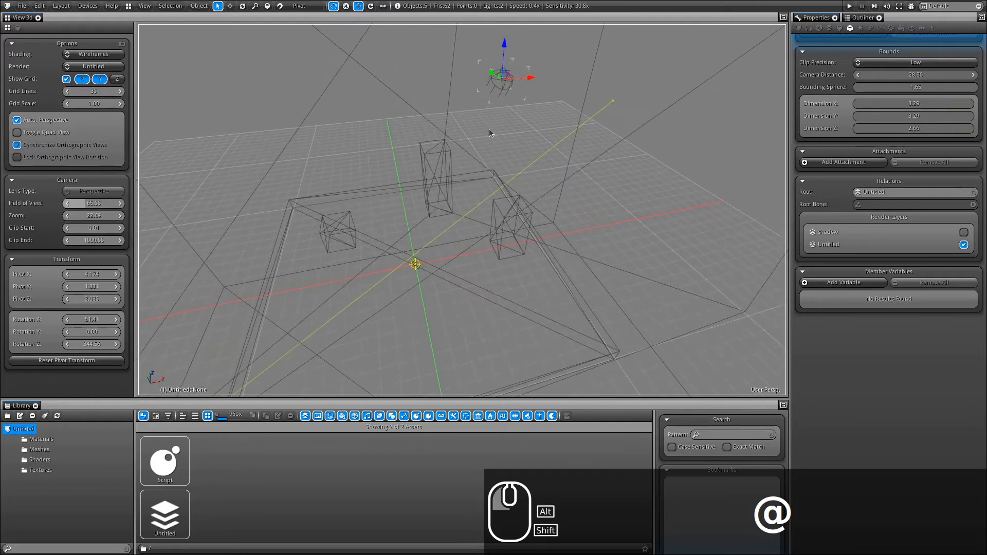
pyautogui.hotkey('shift', '2')
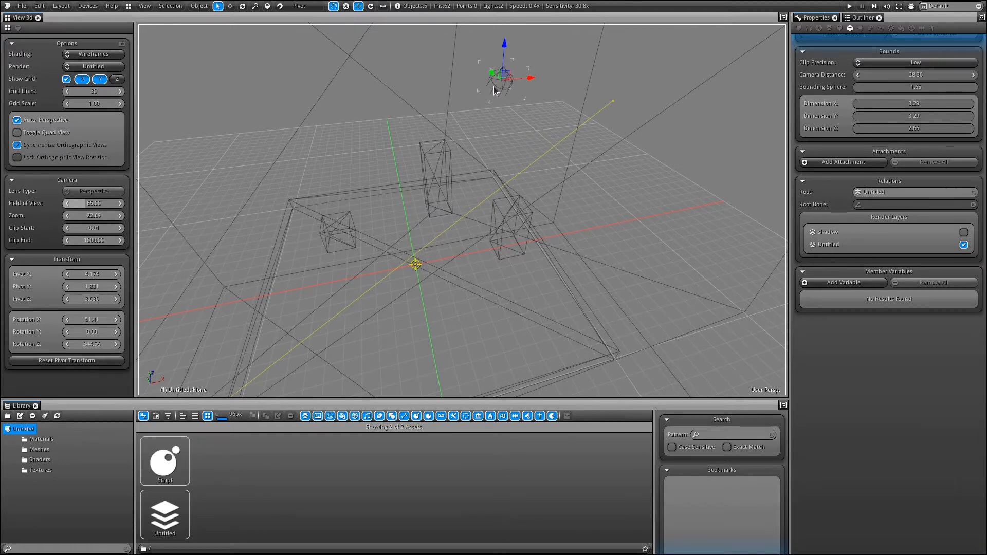
pyautogui.press('Tab')
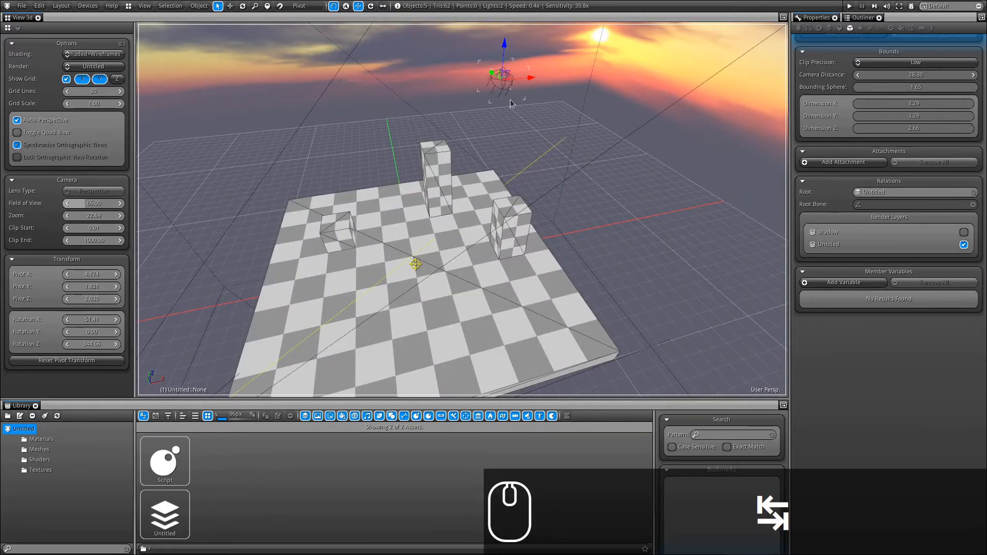
# - Set the view shading to Shaded and move the 3D cursor to the selected wire-sphere object above the boxes
pyautogui.press('Tab')
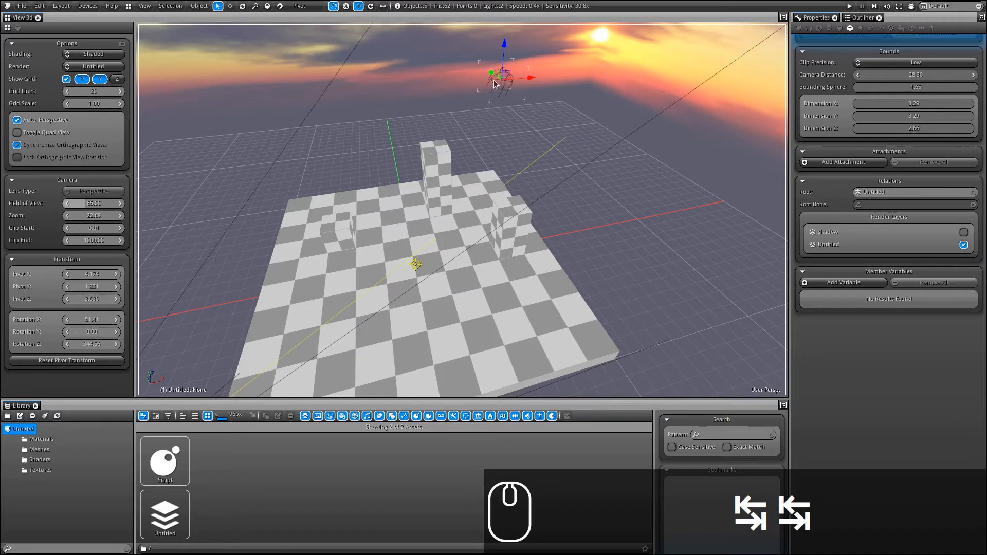
pyautogui.click(200, 5)
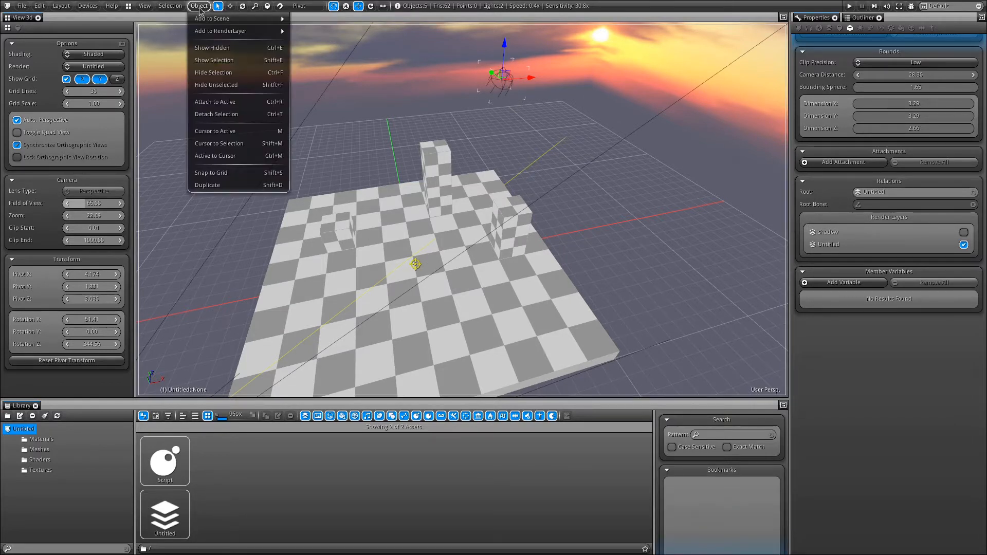
pyautogui.click(206, 132)
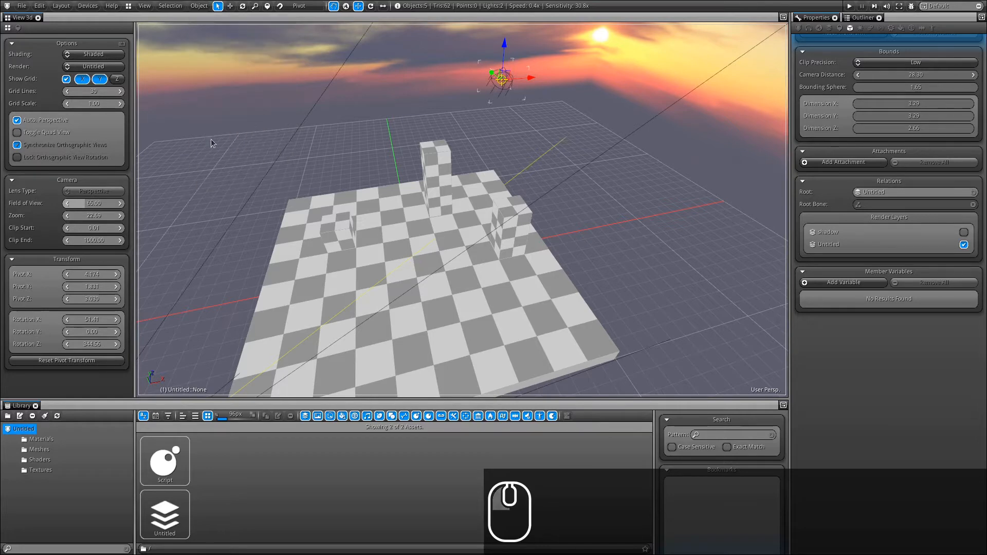
pyautogui.click(509, 106)
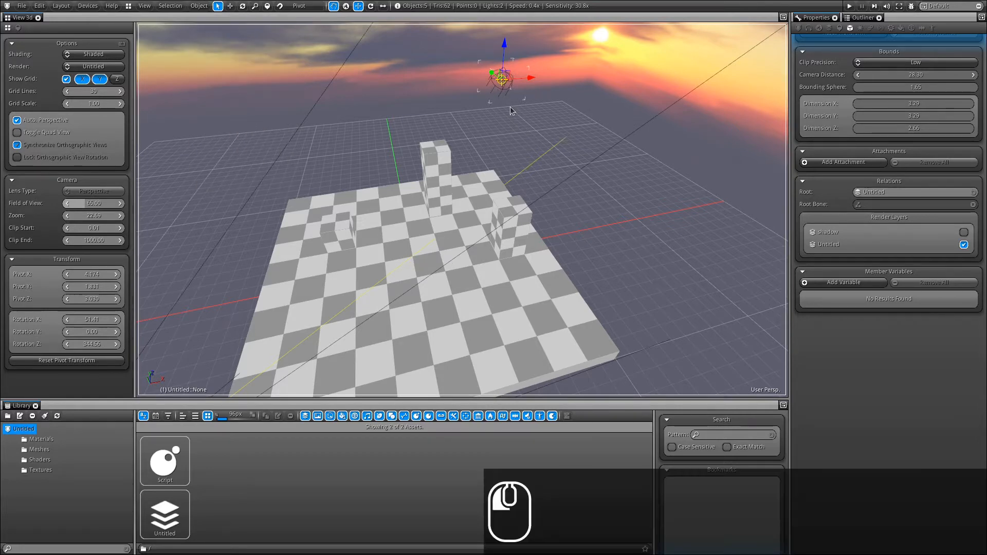
# - Show the shadow render layer in Wireframes shading and move its planar probe to the 3D cursor
pyautogui.hotkey('shift', '1')
pyautogui.keyDown('alt'); pyautogui.moveTo(492, 234); pyautogui.dragTo(476, 227); pyautogui.keyUp('alt')
pyautogui.press('Tab')
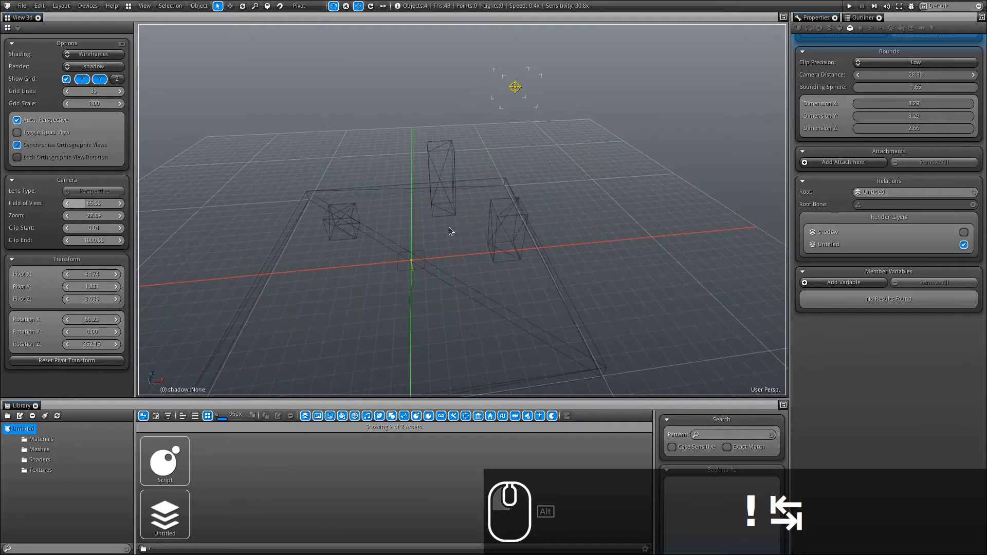
pyautogui.click(403, 273)
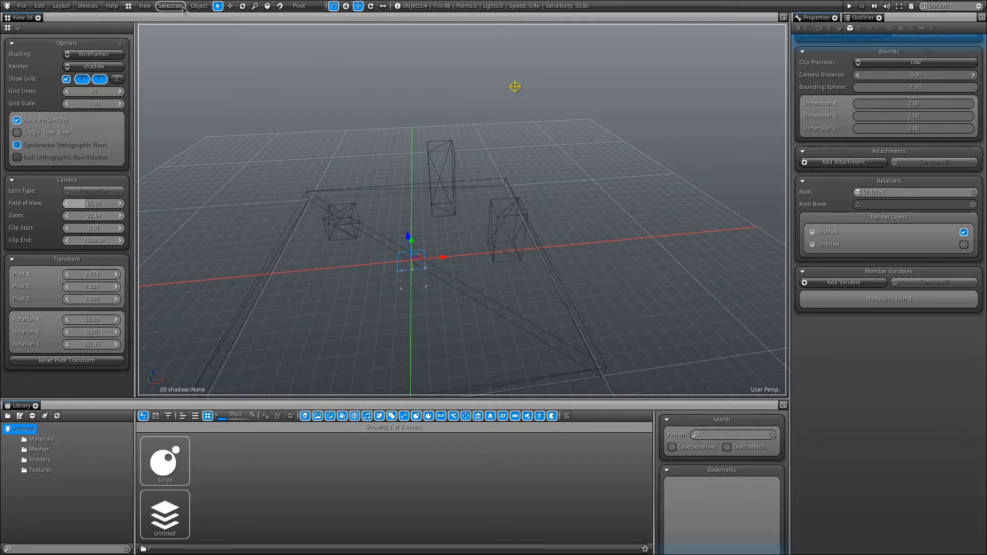
pyautogui.click(199, 5)
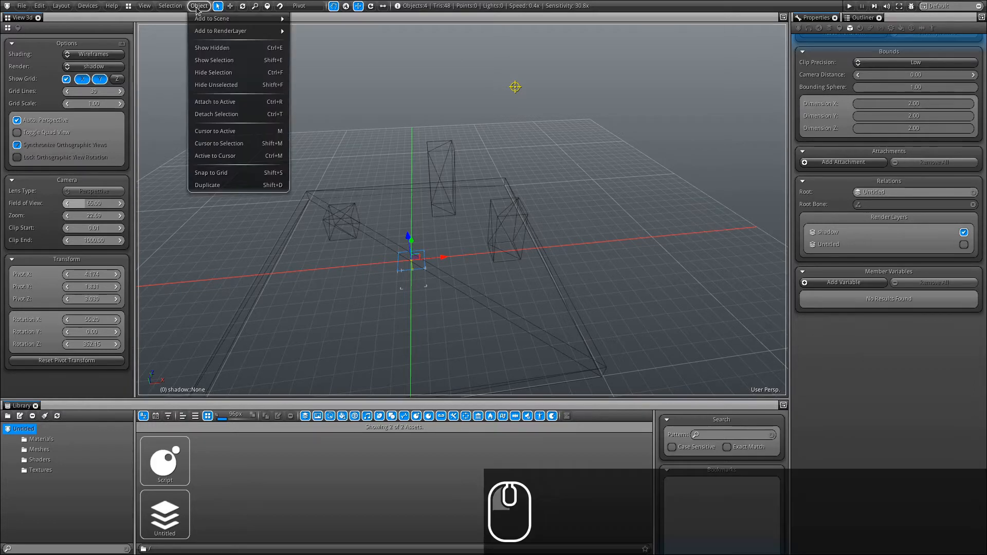
pyautogui.click(212, 156)
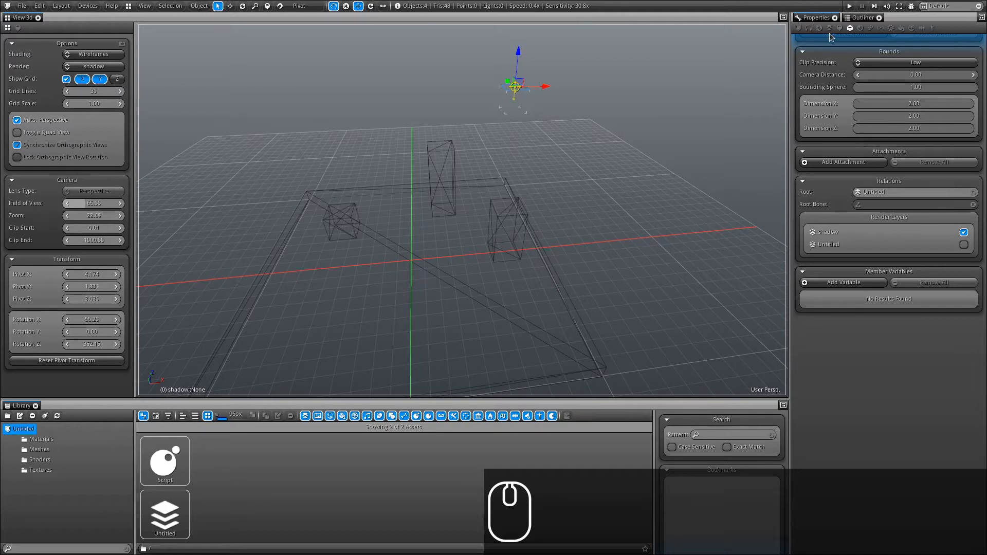
# - Set the probe's Rotation X to 65 and Rotation Z to 135
pyautogui.scroll(3, 809, 138)
pyautogui.scroll(8, 809, 135)
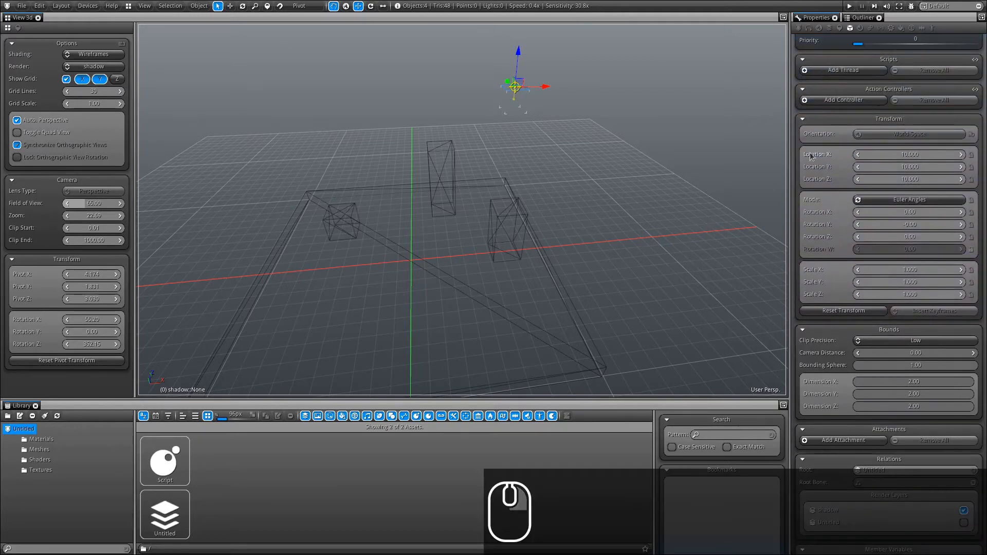
pyautogui.click(941, 214)
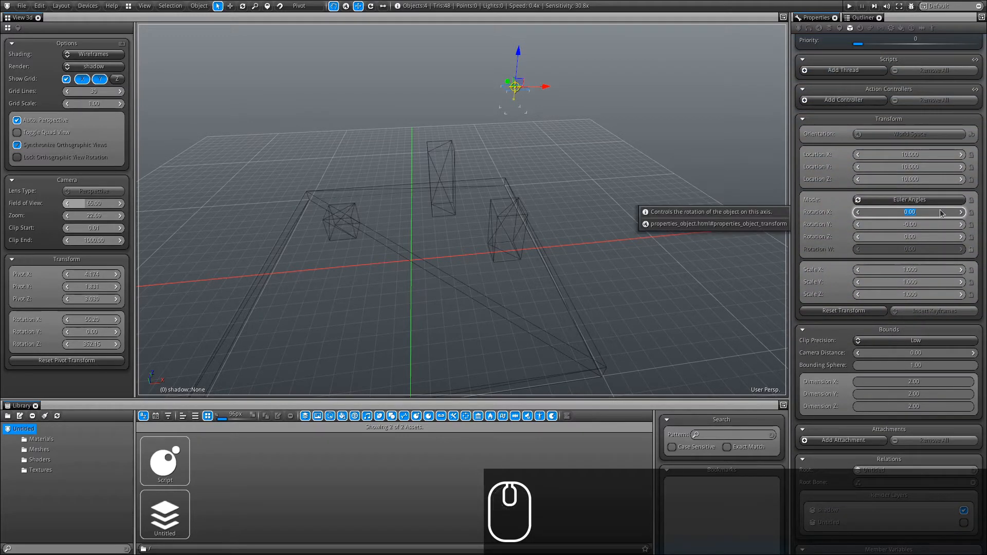
pyautogui.write('65')
pyautogui.press('Return')
pyautogui.click(940, 239)
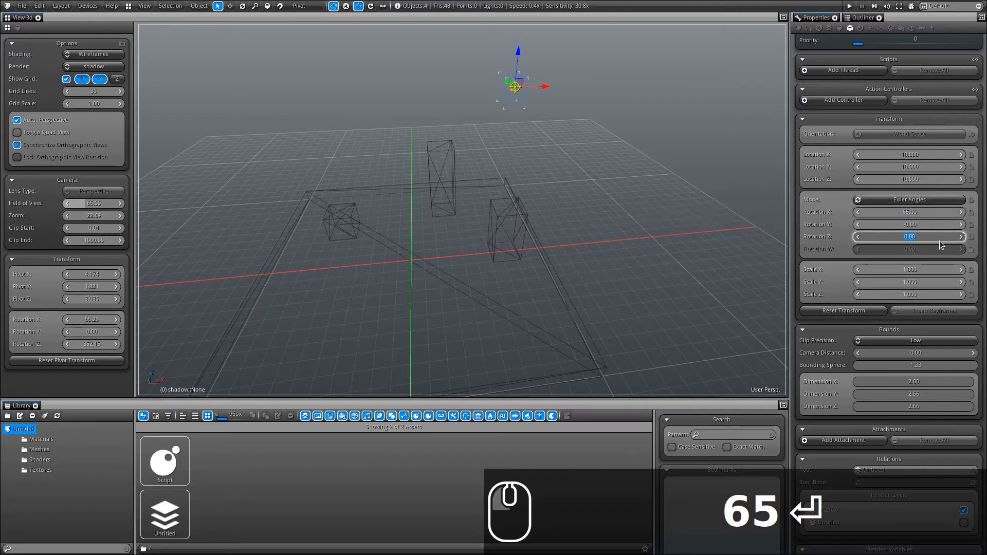
pyautogui.write('135')
pyautogui.press('Return')
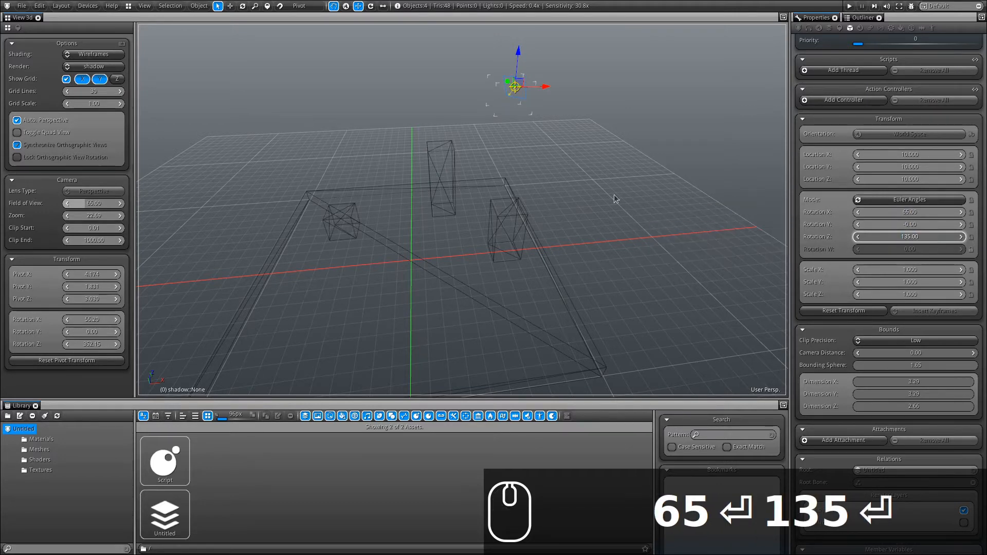
# - Compare the probe on the shadow render layer with the wire-sphere object on the Untitled layer from several angles
pyautogui.keyDown('alt'); pyautogui.moveTo(618, 154); pyautogui.dragTo(342, 212); pyautogui.keyUp('alt')
pyautogui.hotkey('shift', '2')
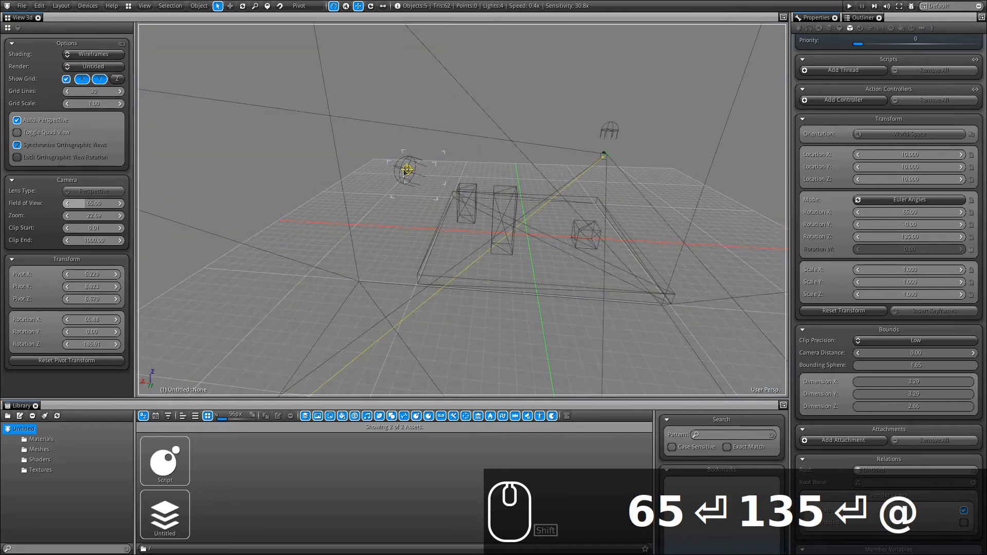
pyautogui.hotkey('shift', '1')
pyautogui.hotkey('shift', '2')
pyautogui.hotkey('shift', '1')
pyautogui.hotkey('shift', '2')
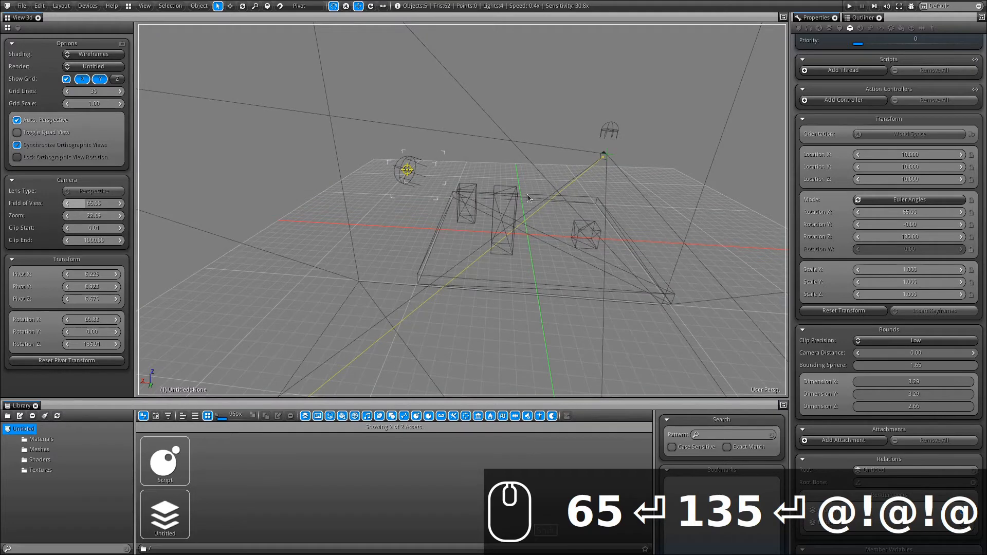
pyautogui.keyDown('alt'); pyautogui.moveTo(581, 211); pyautogui.dragTo(374, 150); pyautogui.keyUp('alt')
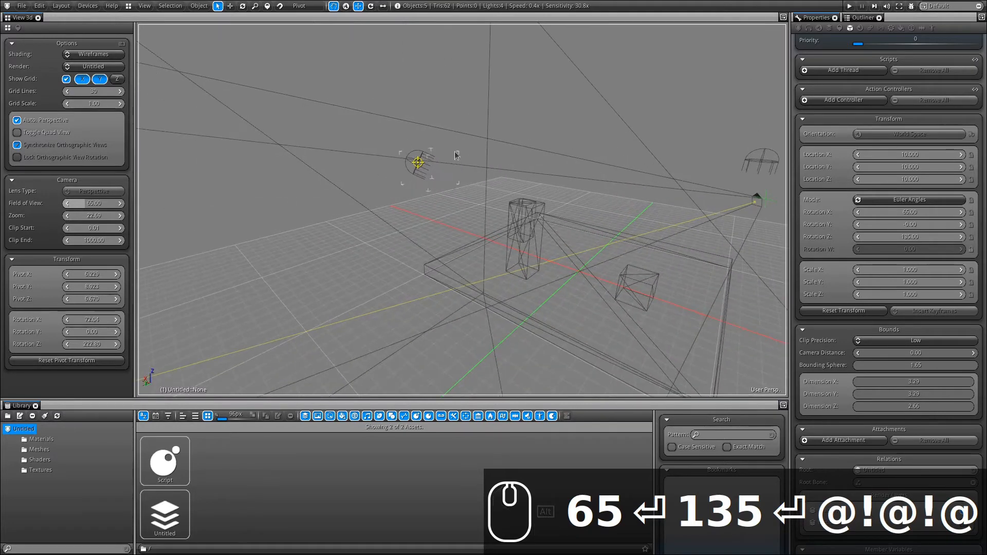
pyautogui.keyDown('alt'); pyautogui.moveTo(604, 251); pyautogui.dragTo(516, 239); pyautogui.keyUp('alt')
pyautogui.hotkey('shift', '1')
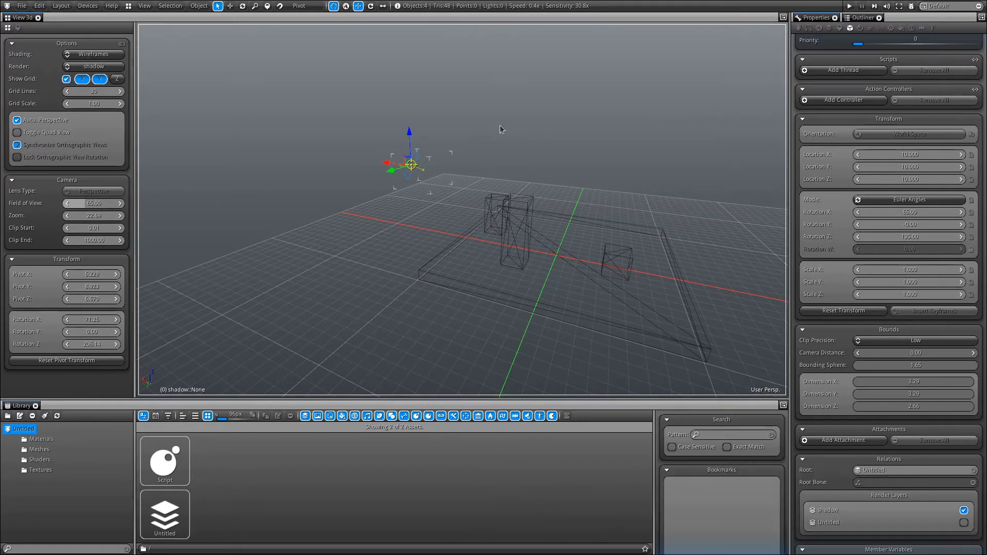
# - Enable dynamic updating for the planar probe and set its update rate to 0Hz
pyautogui.click(860, 28)
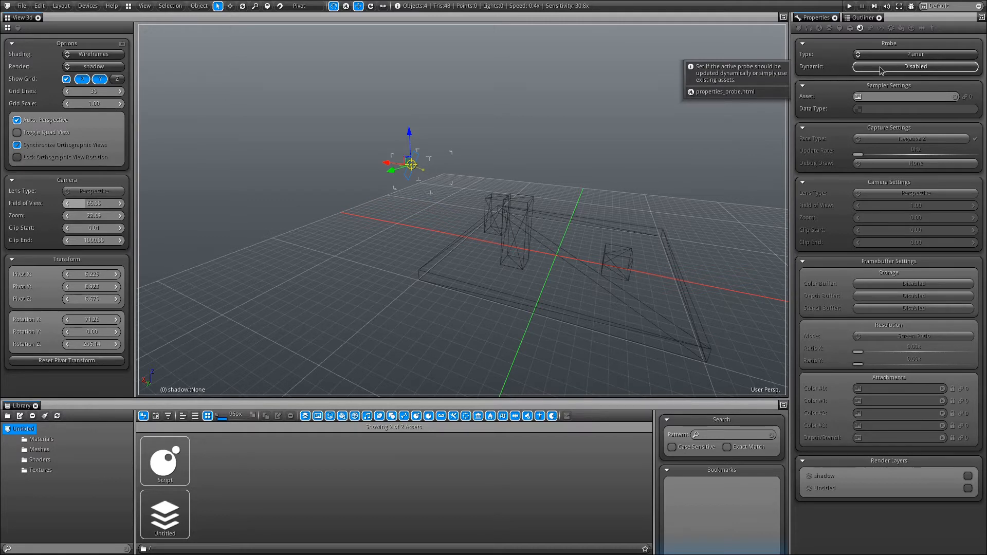
pyautogui.click(929, 72)
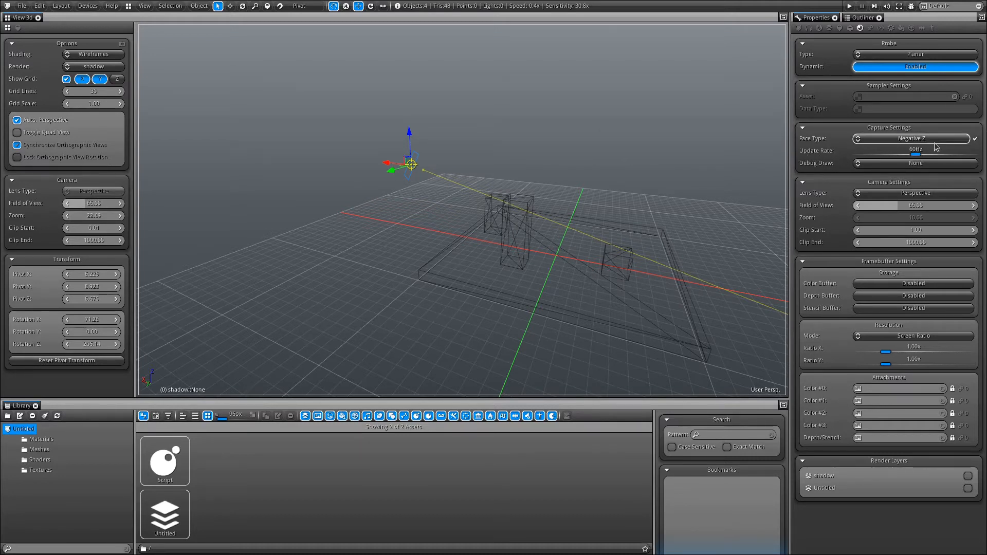
pyautogui.moveTo(917, 155); pyautogui.dragTo(819, 149)
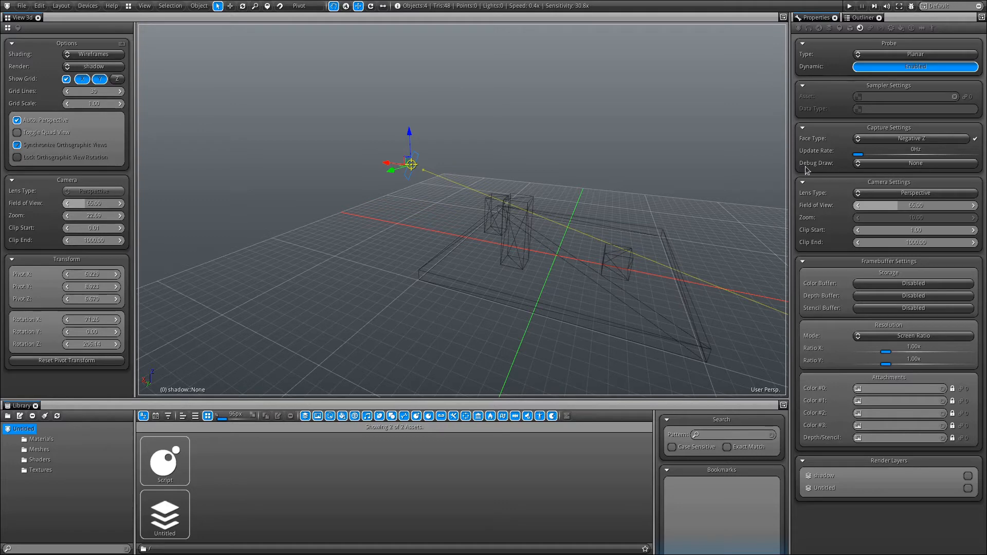
# - Set the probe's debug draw mode to Depth
pyautogui.keyDown('alt'); pyautogui.moveTo(380, 187); pyautogui.dragTo(465, 346); pyautogui.keyUp('alt')
pyautogui.keyDown('ctrl'); pyautogui.keyDown('alt'); pyautogui.moveTo(481, 170); pyautogui.dragTo(486, 299); pyautogui.keyUp('alt'); pyautogui.keyUp('ctrl')
pyautogui.keyDown('alt'); pyautogui.moveTo(434, 167); pyautogui.dragTo(445, 198); pyautogui.keyUp('alt')
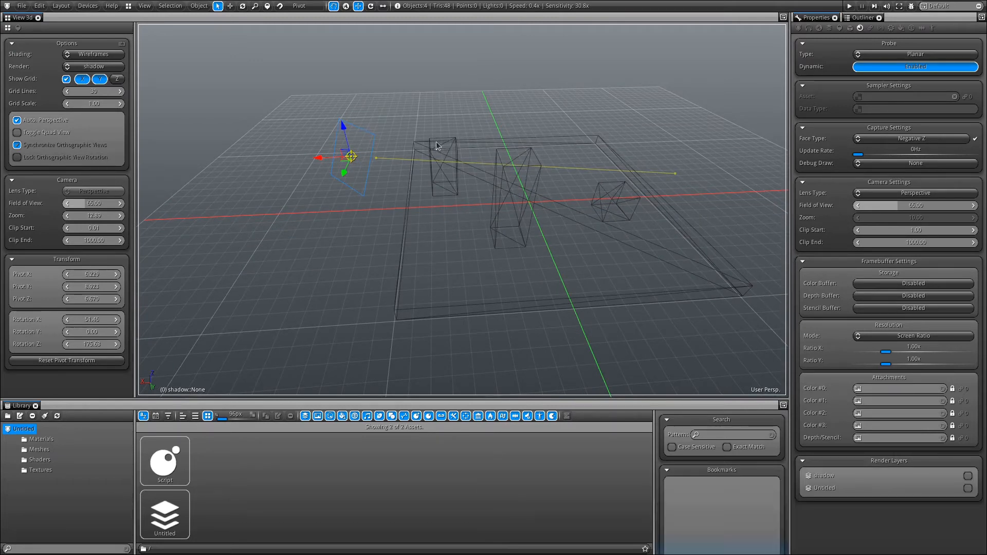
pyautogui.click(877, 163)
pyautogui.click(876, 227)
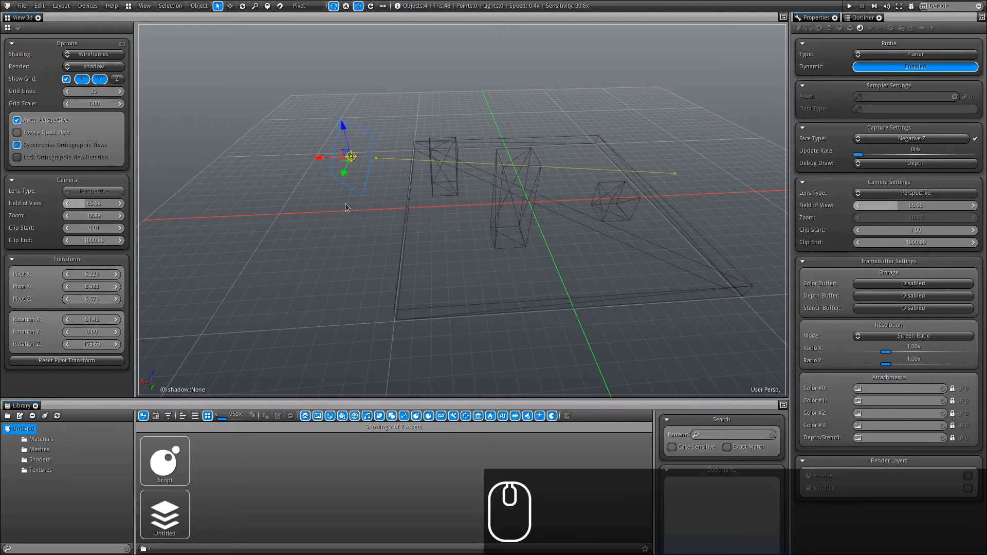
# - Examine the probe's camera, framebuffer and attachment settings, including the Depth/Stencil attachment
pyautogui.scroll(-3, 809, 246)
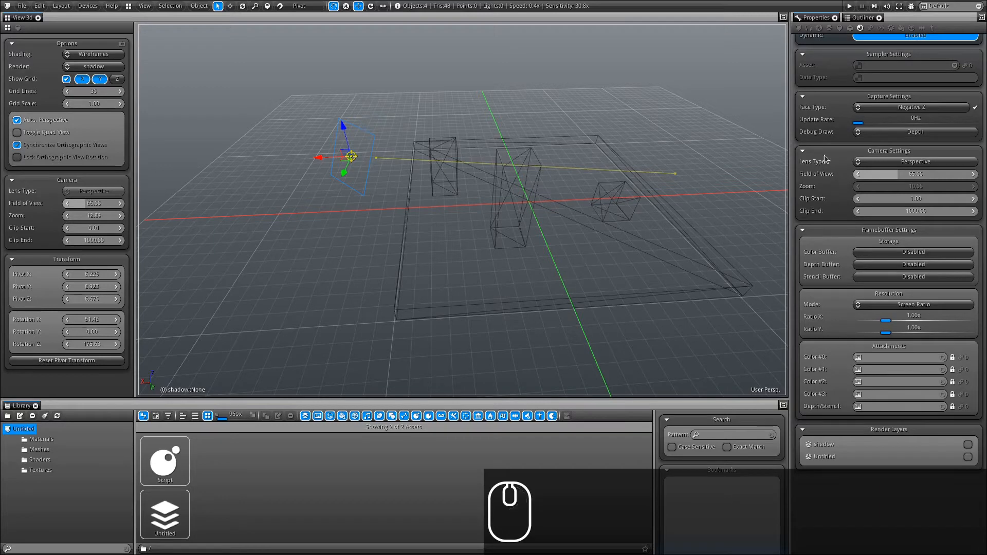
pyautogui.click(859, 150)
pyautogui.click(859, 150)
pyautogui.click(813, 151)
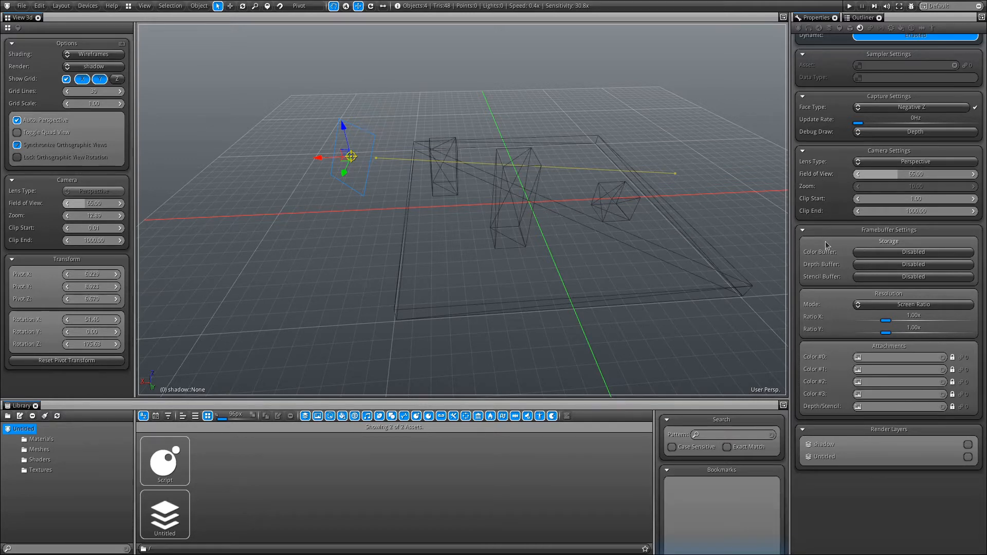
pyautogui.scroll(-3, 824, 239)
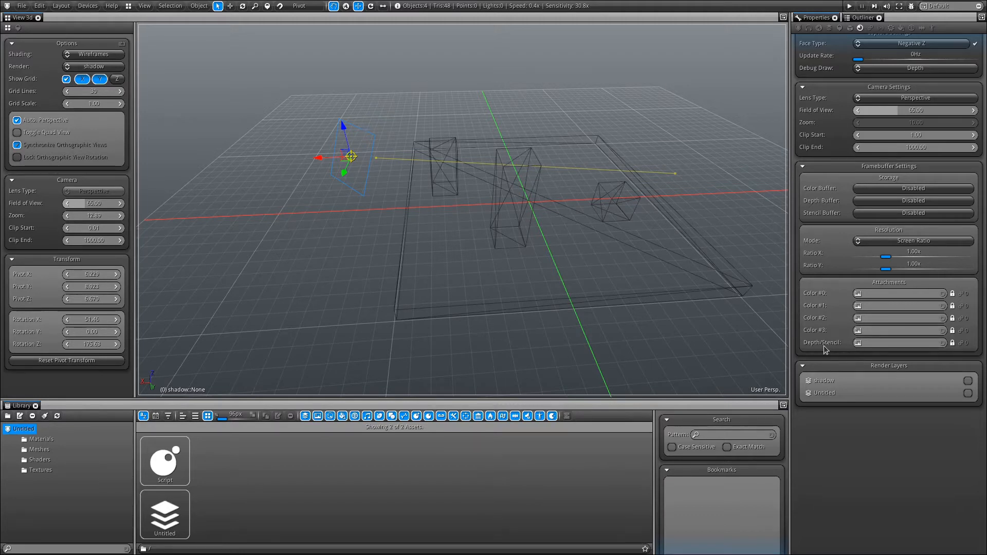
pyautogui.click(890, 343)
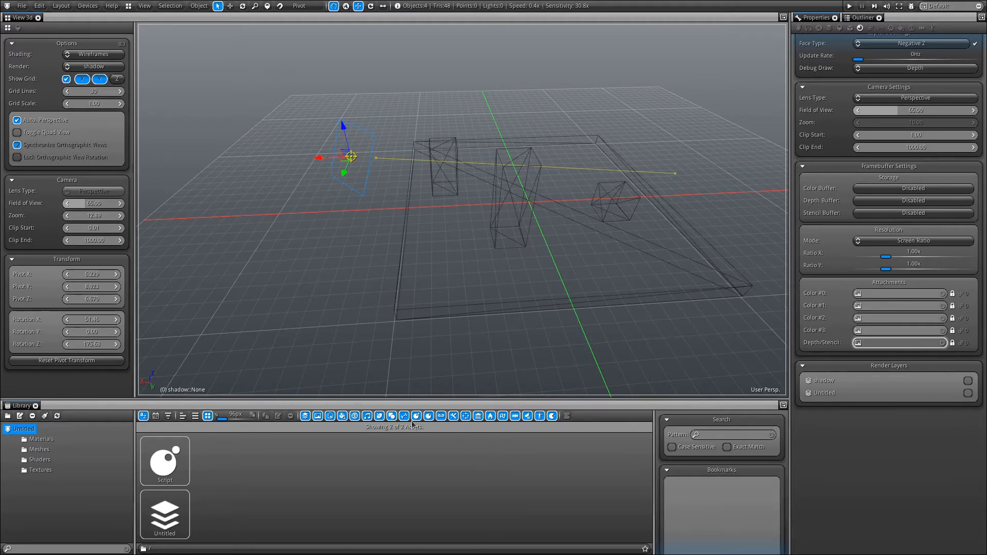
# - Create an attachment texture named shadow with the Depth internal format in the Textures folder
pyautogui.click(295, 474)
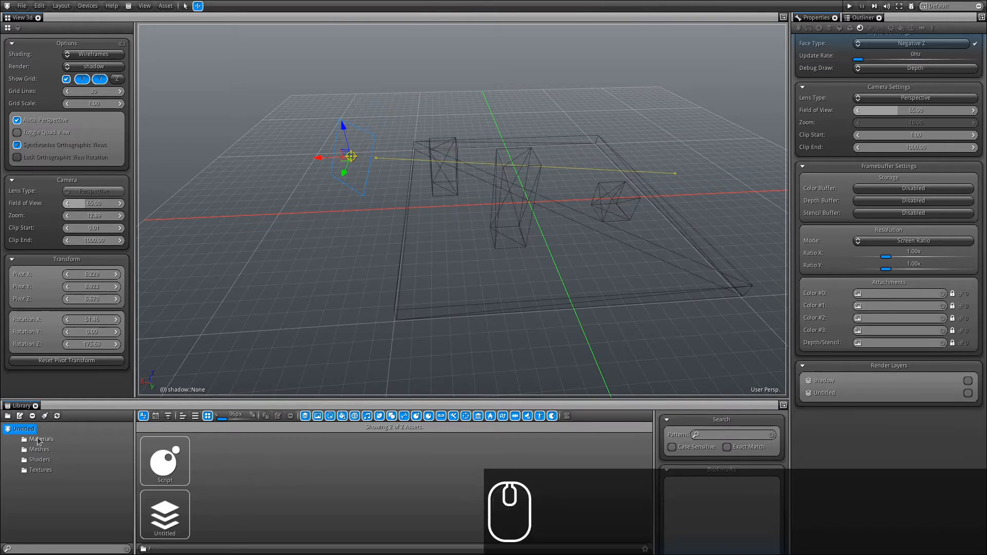
pyautogui.click(38, 470)
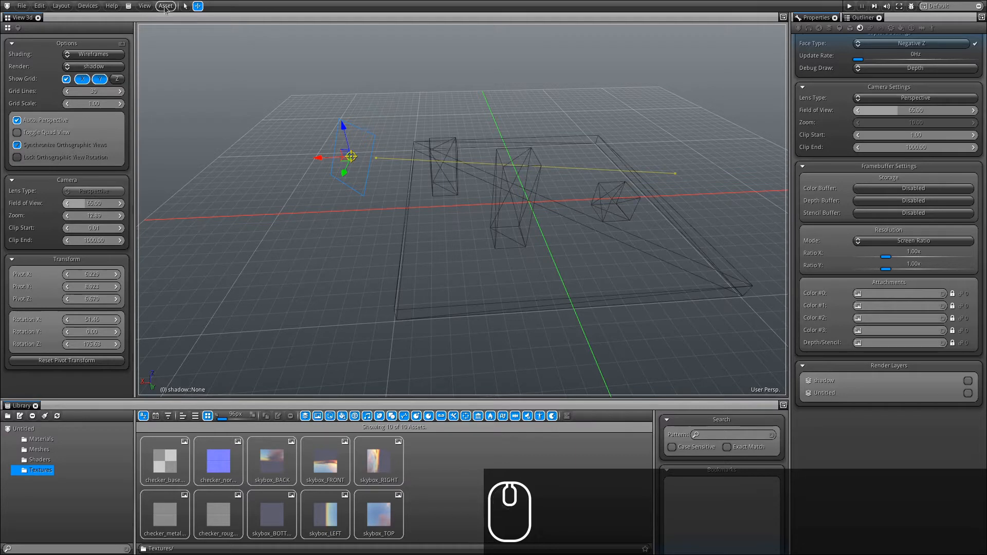
pyautogui.click(166, 6)
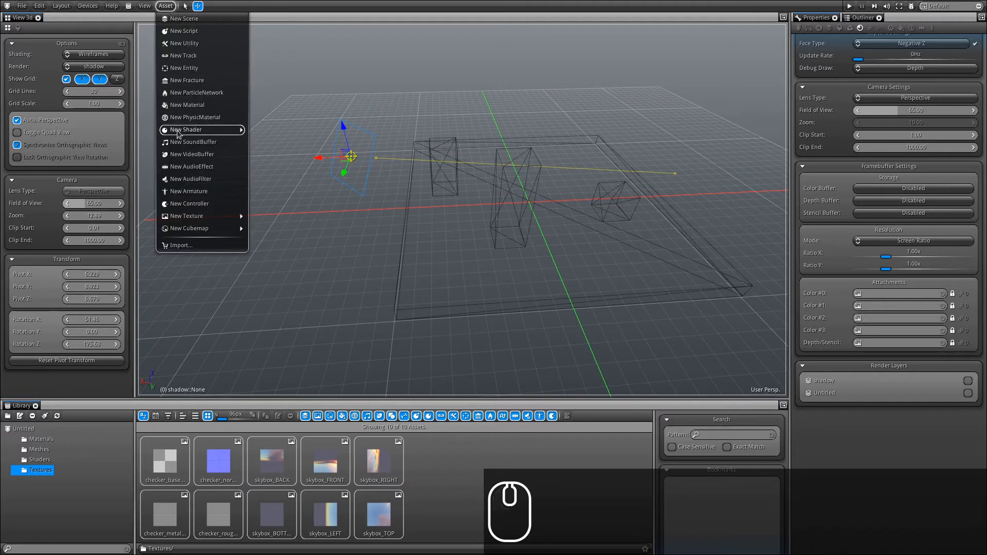
pyautogui.click(177, 217)
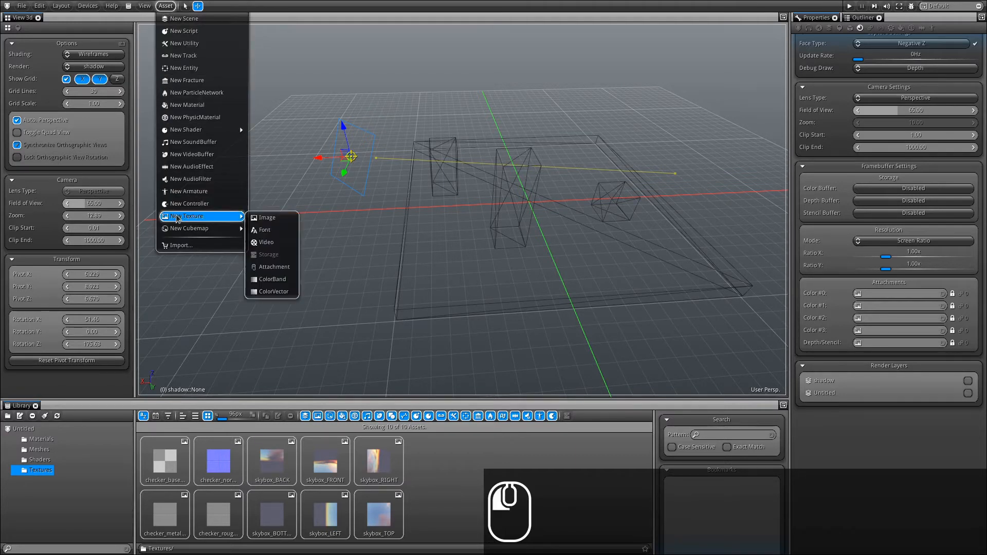
pyautogui.click(270, 268)
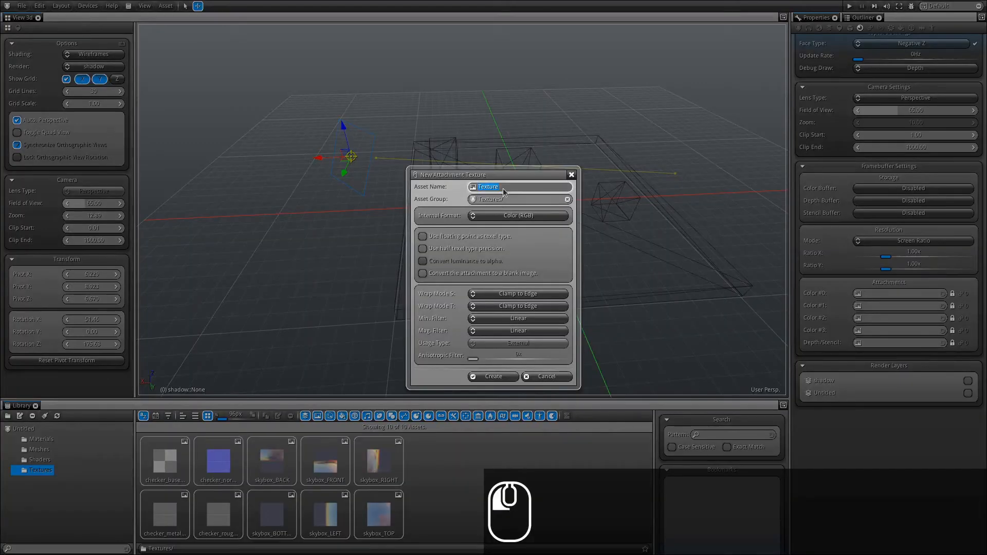
pyautogui.write('shadow')
pyautogui.press('Return')
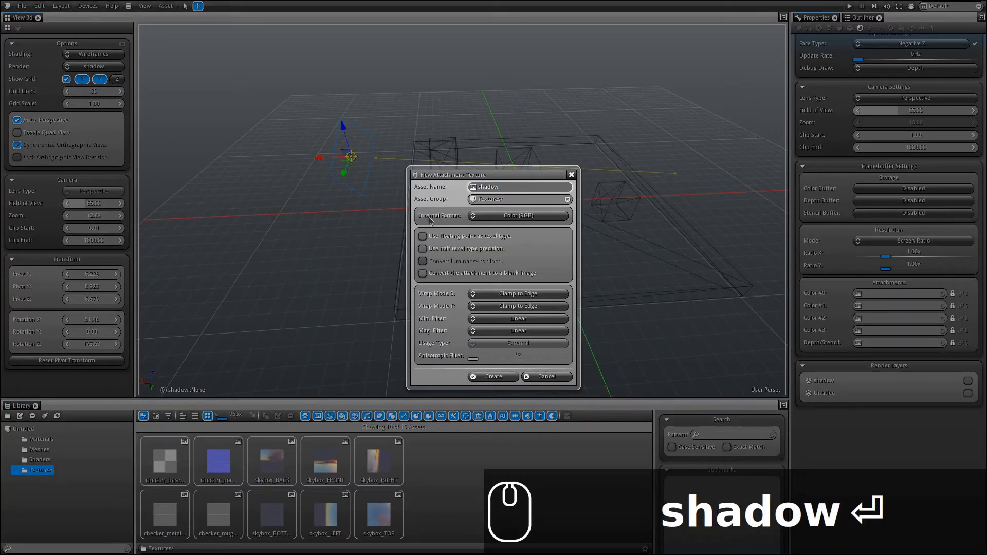
pyautogui.click(498, 217)
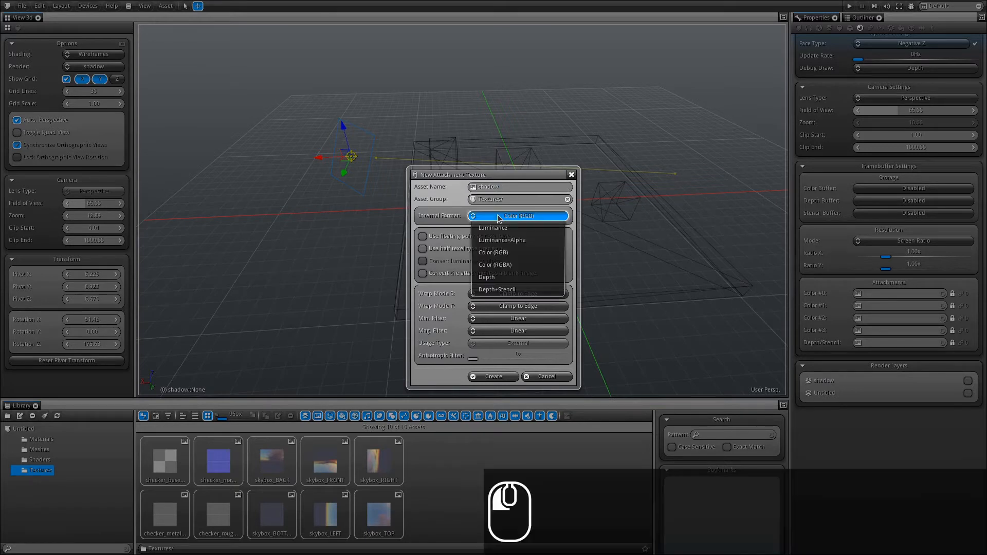
pyautogui.click(488, 280)
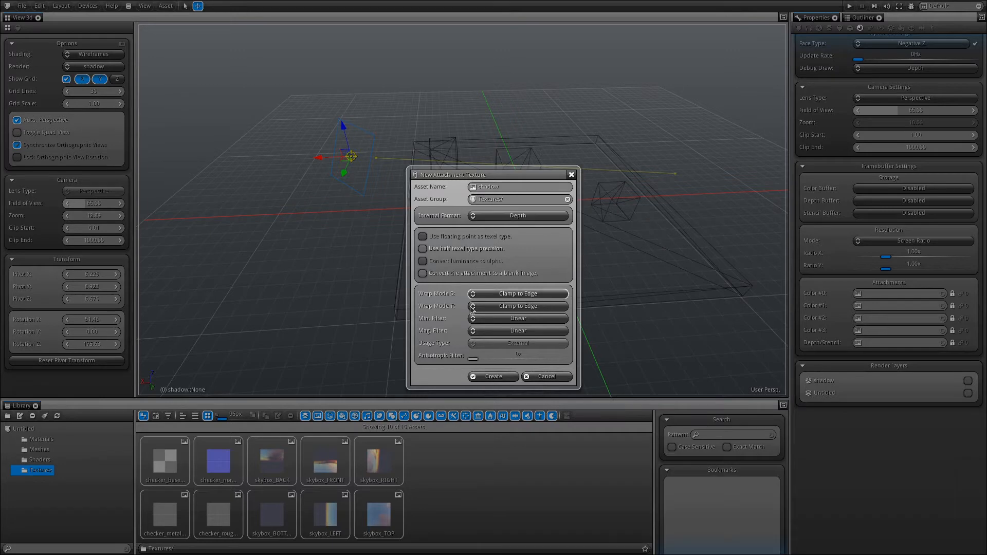
pyautogui.click(473, 379)
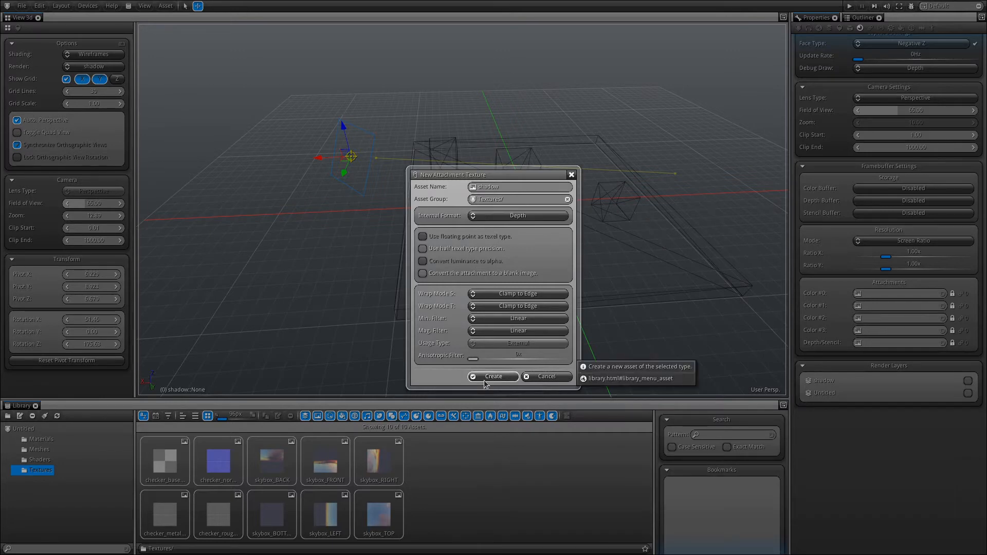
pyautogui.click(484, 379)
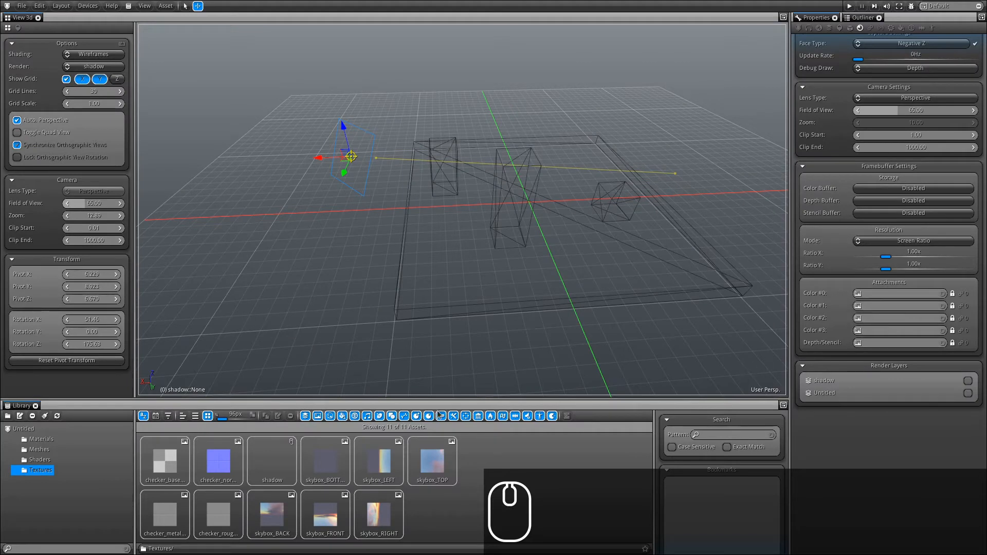
# - Assign the shadow texture to the probe's Depth/Stencil attachment and enable the shadow render layer for the probe
pyautogui.click(286, 464)
pyautogui.moveTo(286, 466); pyautogui.dragTo(881, 348)
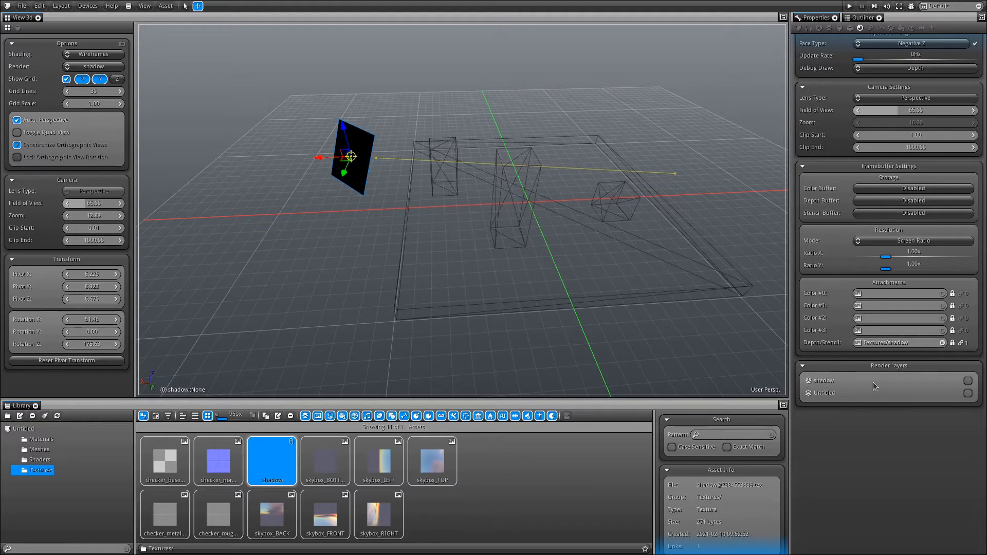
pyautogui.click(968, 382)
pyautogui.scroll(2, 826, 162)
pyautogui.scroll(2, 824, 129)
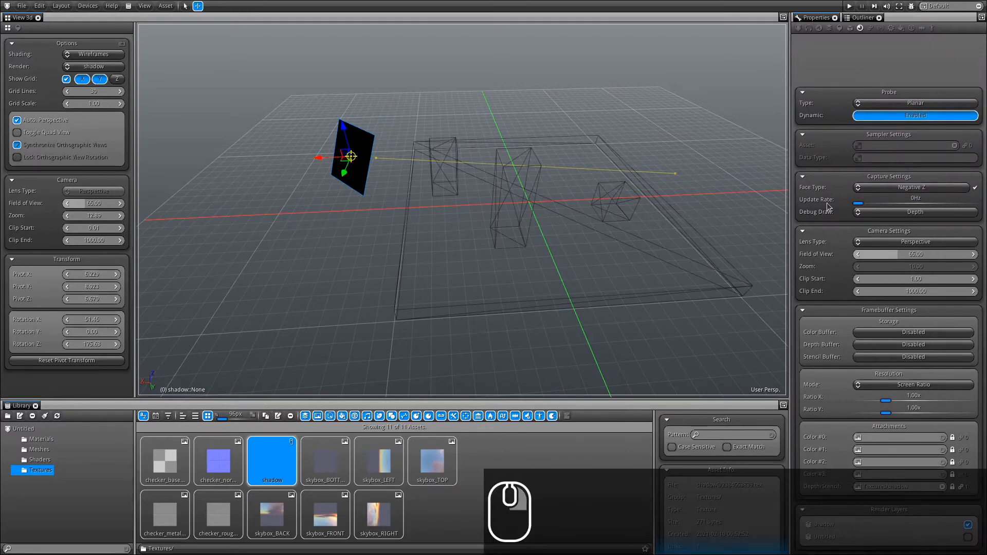
# - Review the scene's shadow and Untitled render layer settings, including the camera assigned to the Untitled layer
pyautogui.click(829, 27)
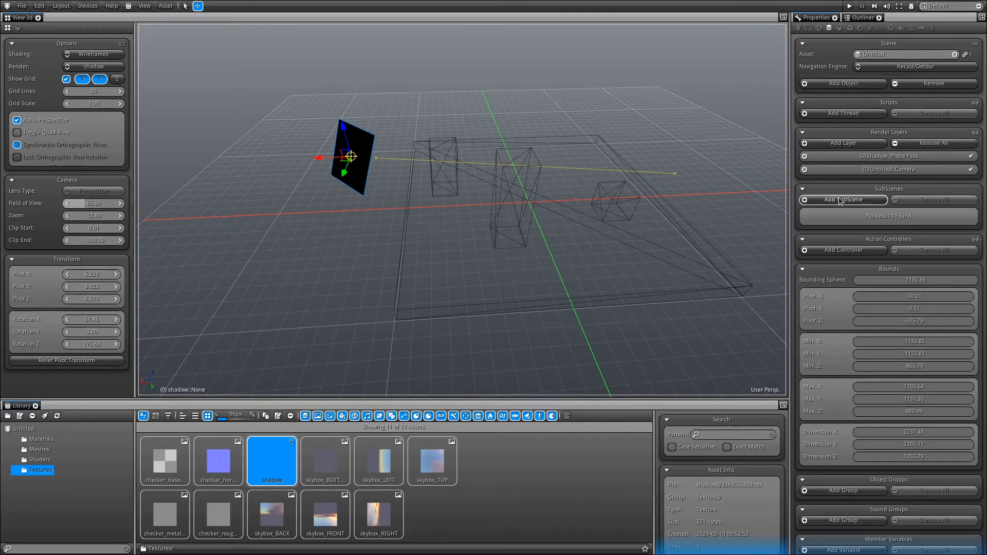
pyautogui.click(834, 153)
pyautogui.click(862, 170)
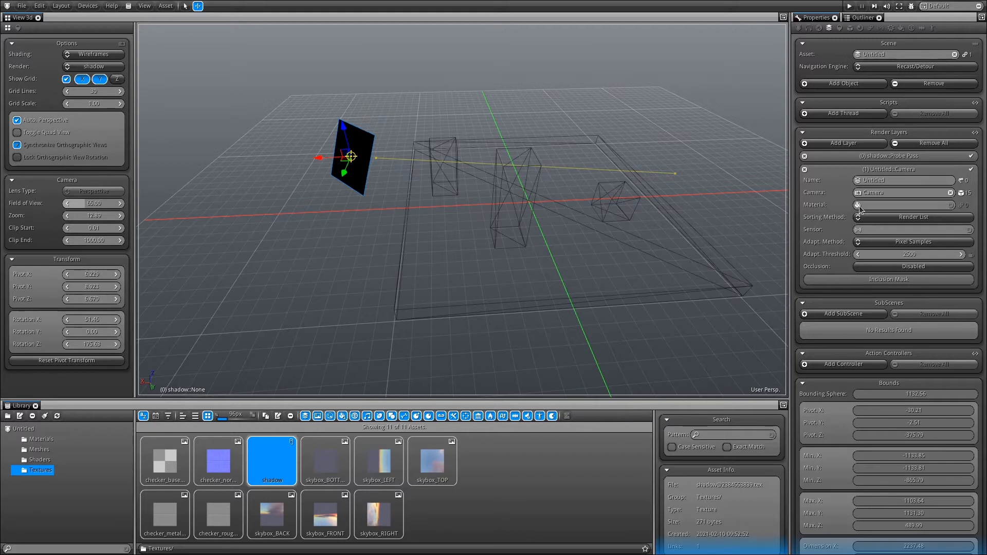
pyautogui.click(905, 174)
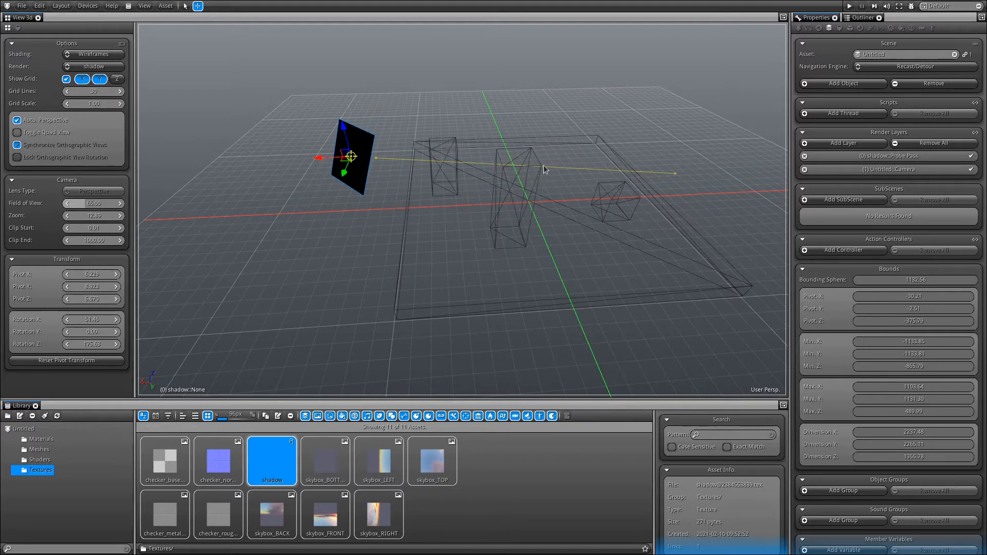
# - Examine the planar probe's placement relative to the light direction and the scene meshes from several angles
pyautogui.keyDown('alt'); pyautogui.moveTo(611, 250); pyautogui.dragTo(430, 289); pyautogui.keyUp('alt')
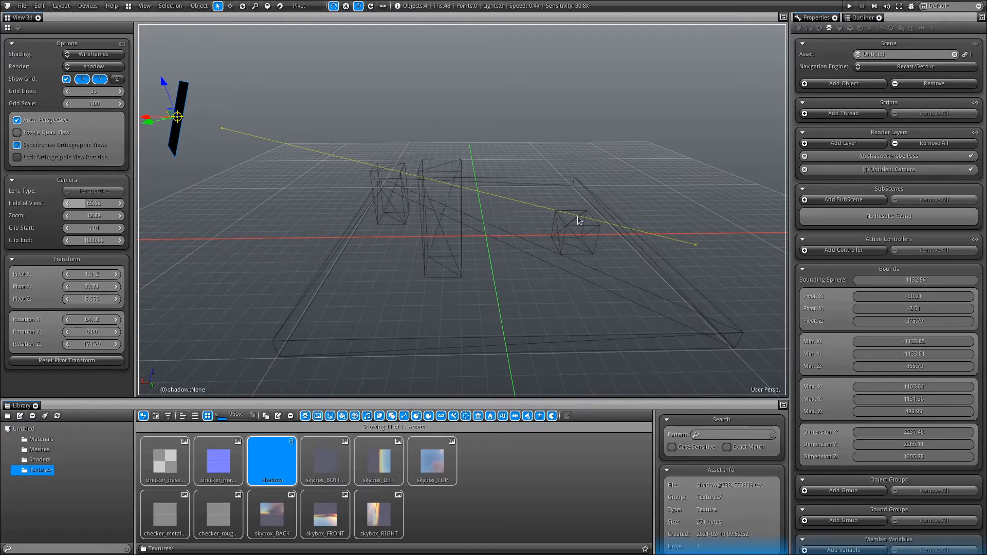
pyautogui.keyDown('alt'); pyautogui.moveTo(577, 216); pyautogui.dragTo(430, 218); pyautogui.keyUp('alt')
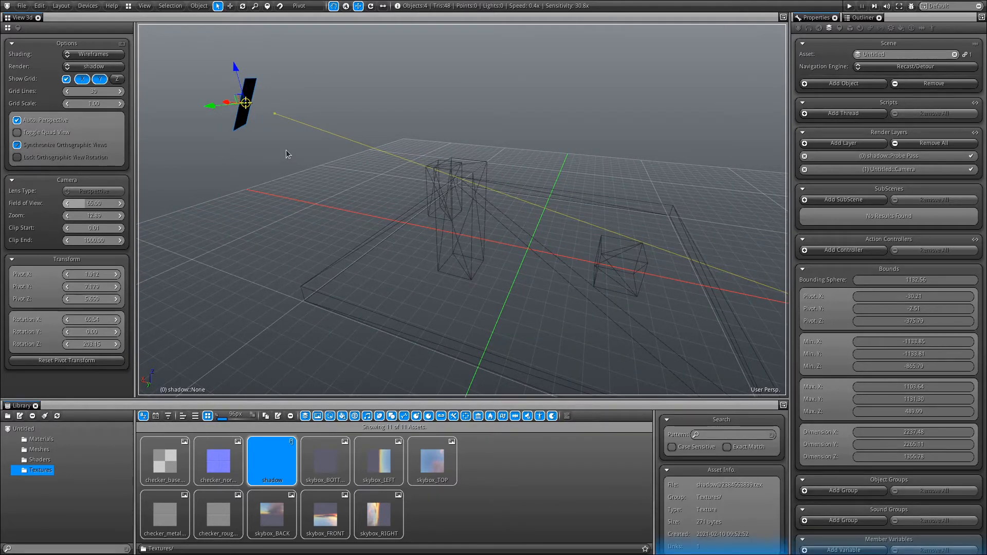
pyautogui.keyDown('alt'); pyautogui.moveTo(286, 150); pyautogui.dragTo(251, 147); pyautogui.keyUp('alt')
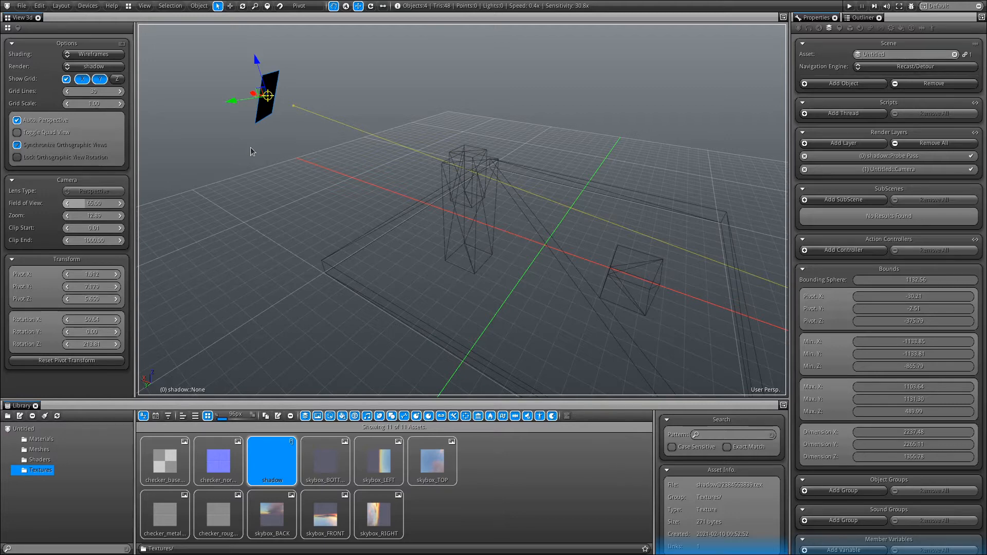
pyautogui.keyDown('alt'); pyautogui.moveTo(319, 145); pyautogui.dragTo(419, 144); pyautogui.keyUp('alt')
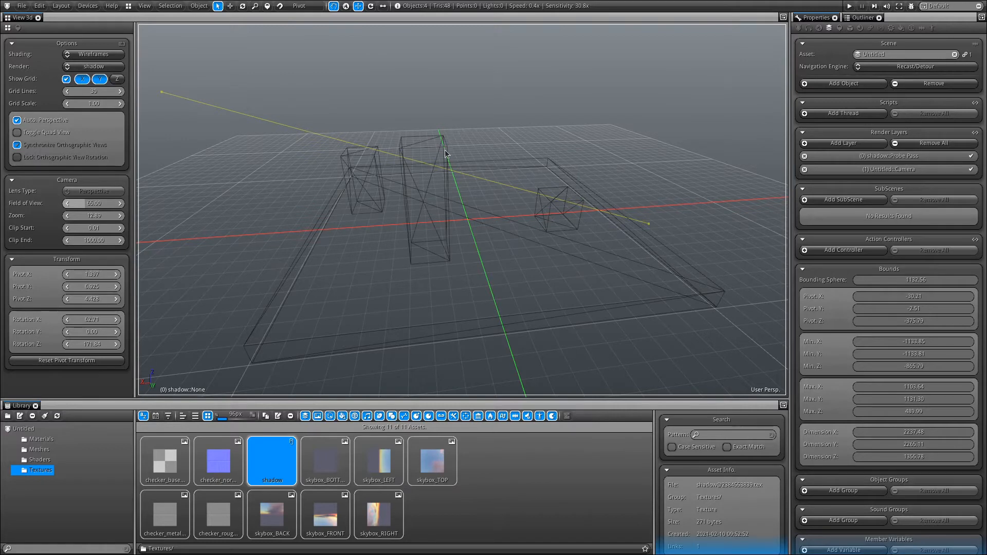
pyautogui.keyDown('alt'); pyautogui.moveTo(453, 143); pyautogui.dragTo(343, 234); pyautogui.keyUp('alt')
pyautogui.scroll(-3, 346, 225)
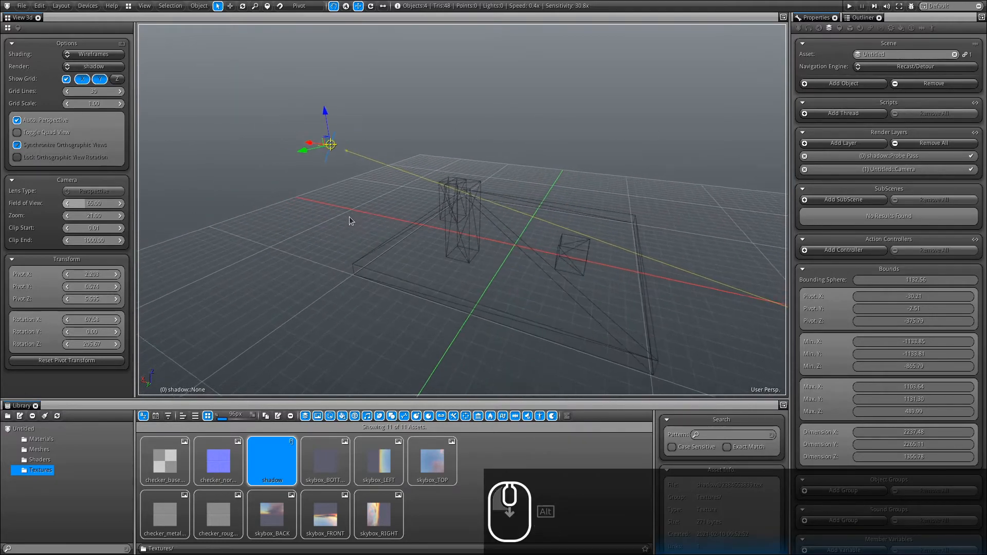
pyautogui.scroll(3, 360, 200)
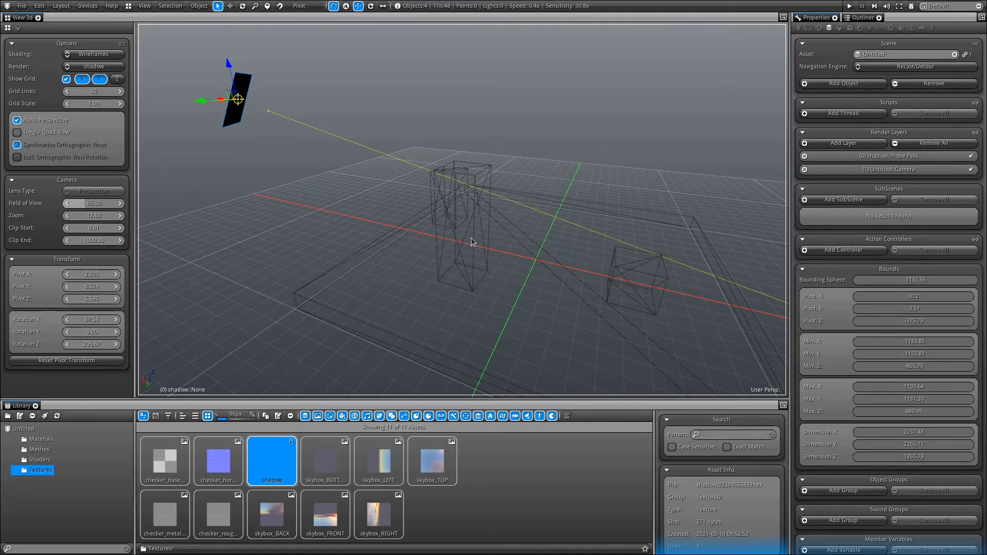
pyautogui.moveTo(472, 241); pyautogui.dragTo(417, 241, button='middle')
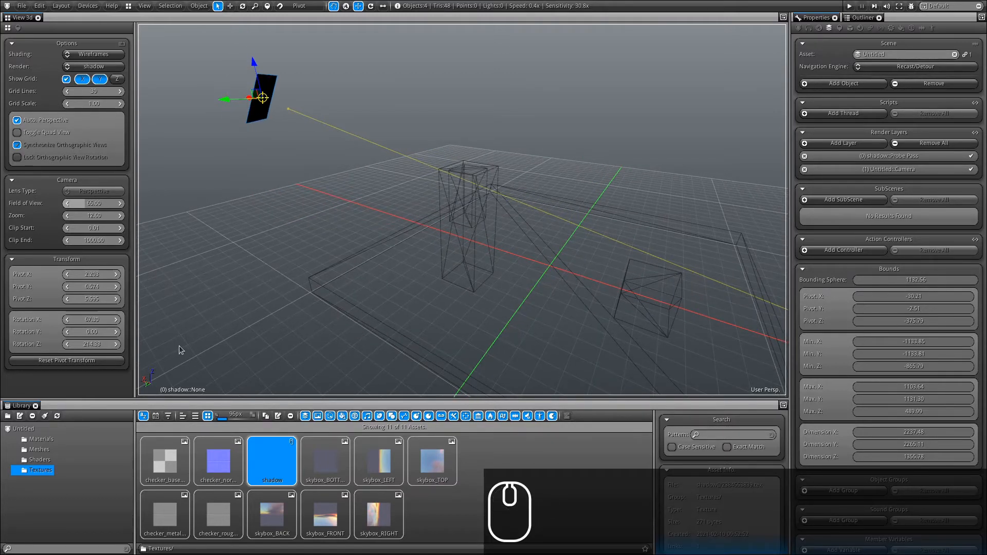
# - Create an asset group named Scripts at the root of the project library
pyautogui.click(23, 430)
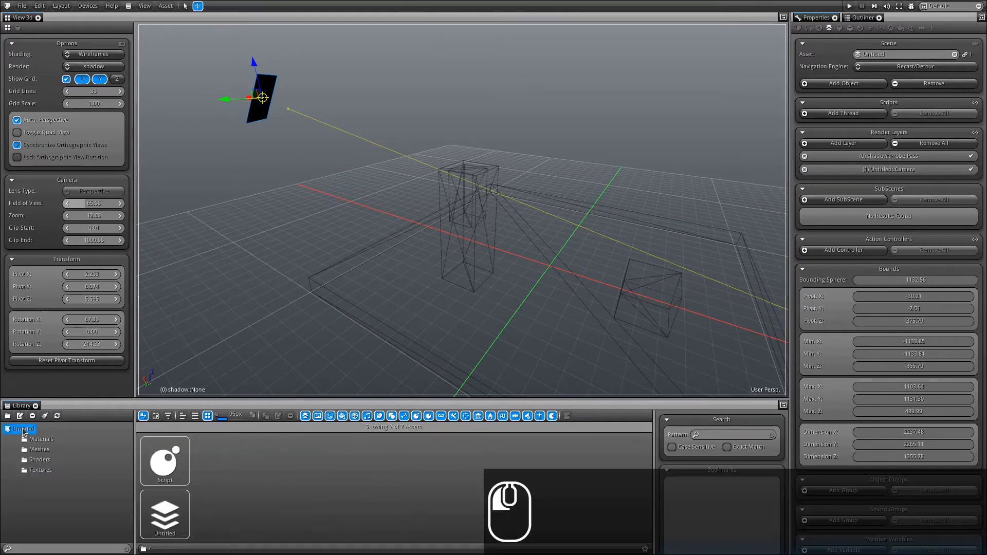
pyautogui.click(8, 416)
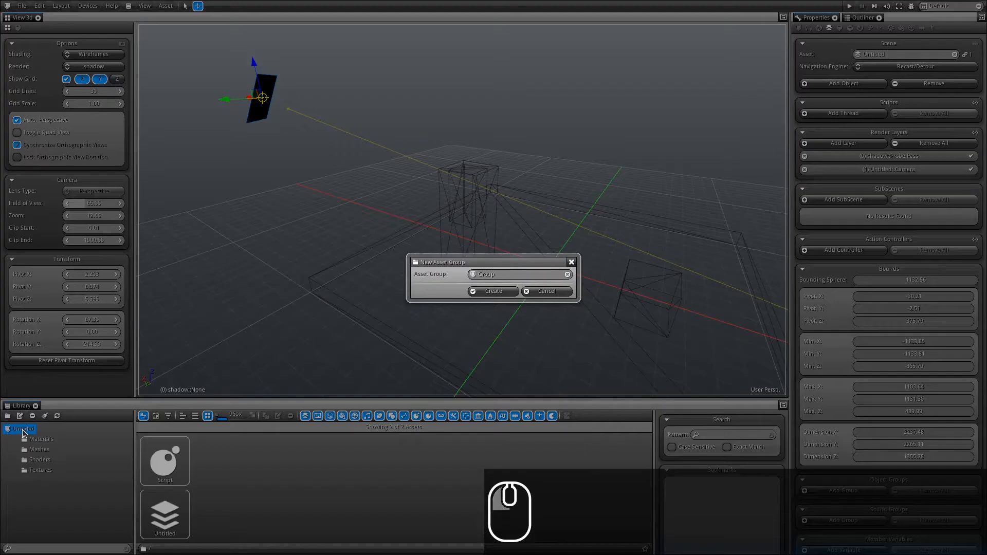
pyautogui.click(501, 275)
pyautogui.write('Scripts')
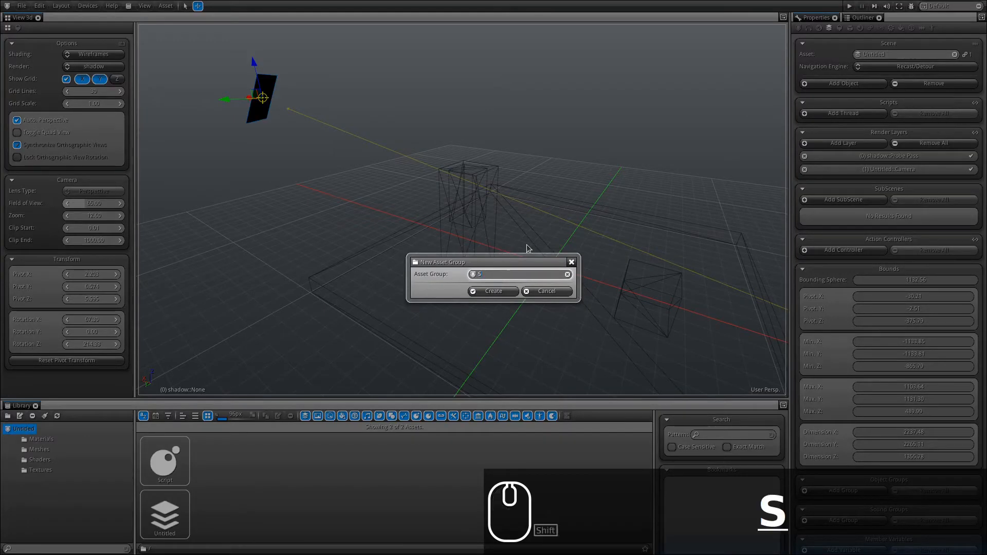
pyautogui.click(496, 291)
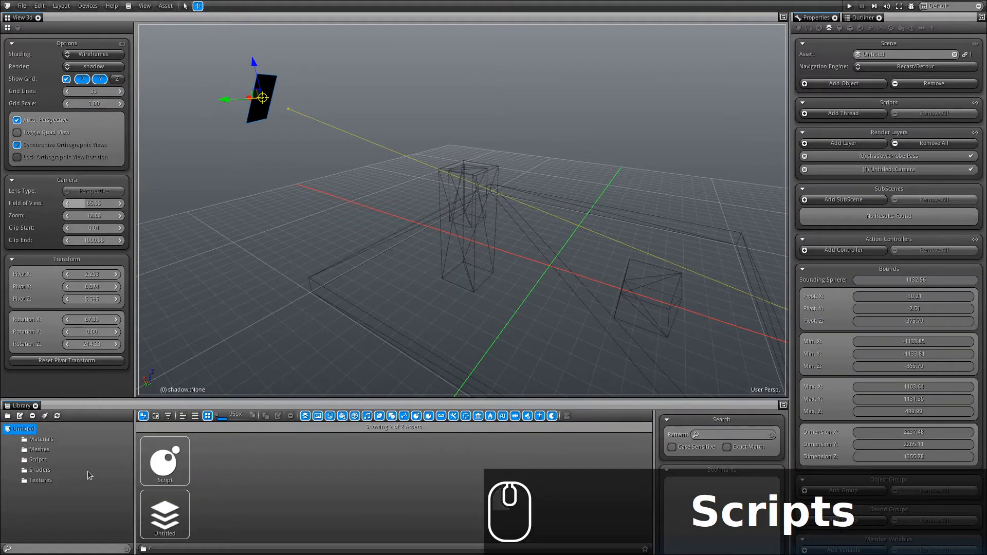
# - Create a script asset named cullface in the Scripts group with no event callbacks selected
pyautogui.click(38, 460)
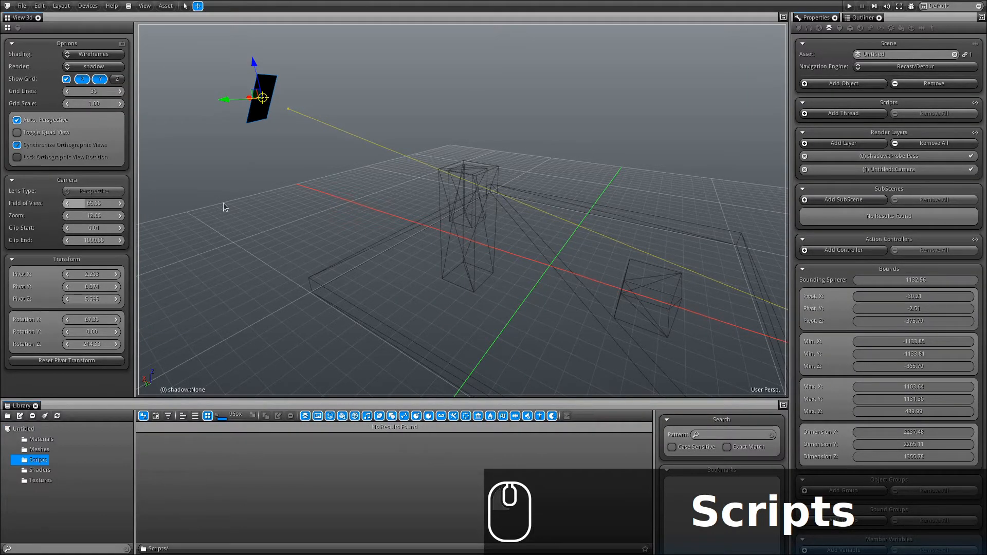
pyautogui.click(166, 7)
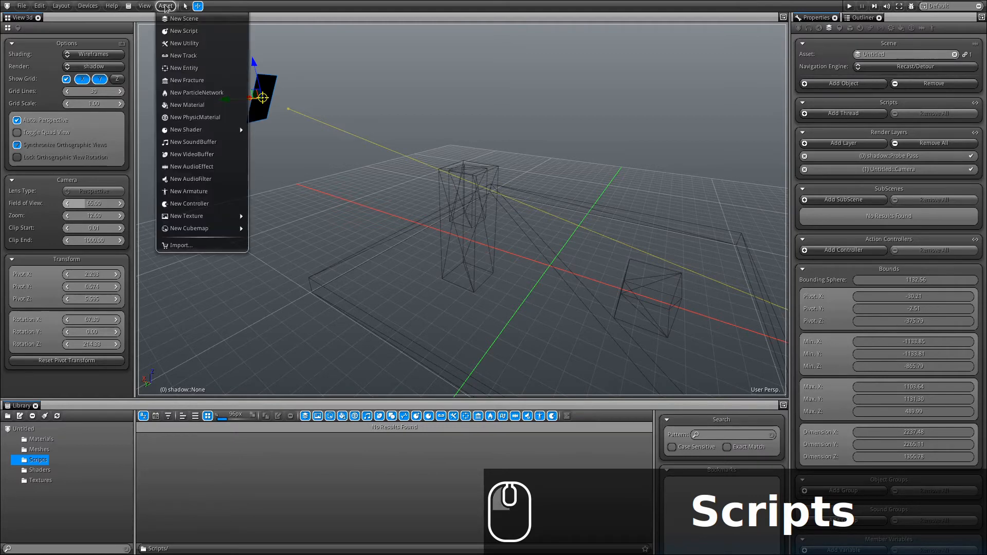
pyautogui.click(173, 32)
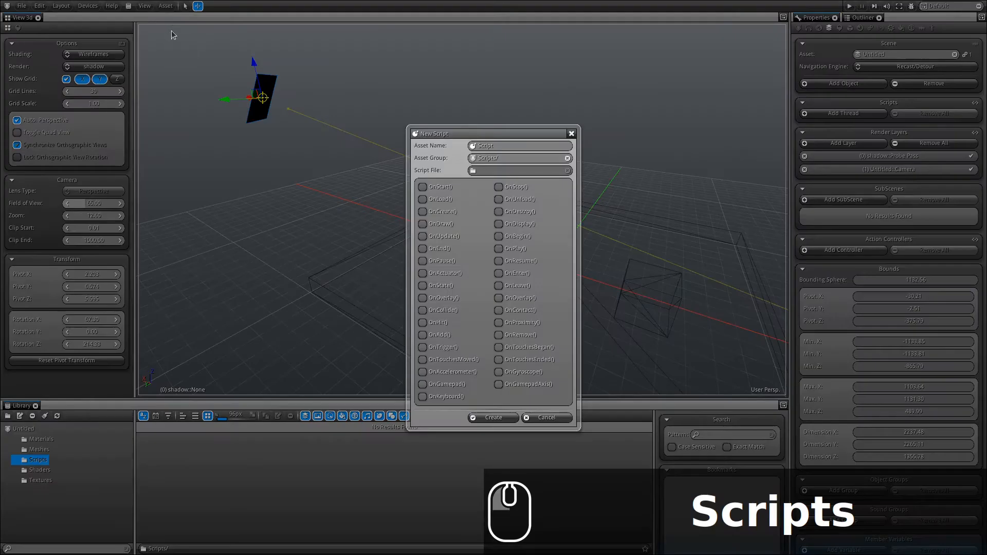
pyautogui.click(516, 143)
pyautogui.write('cullfc')
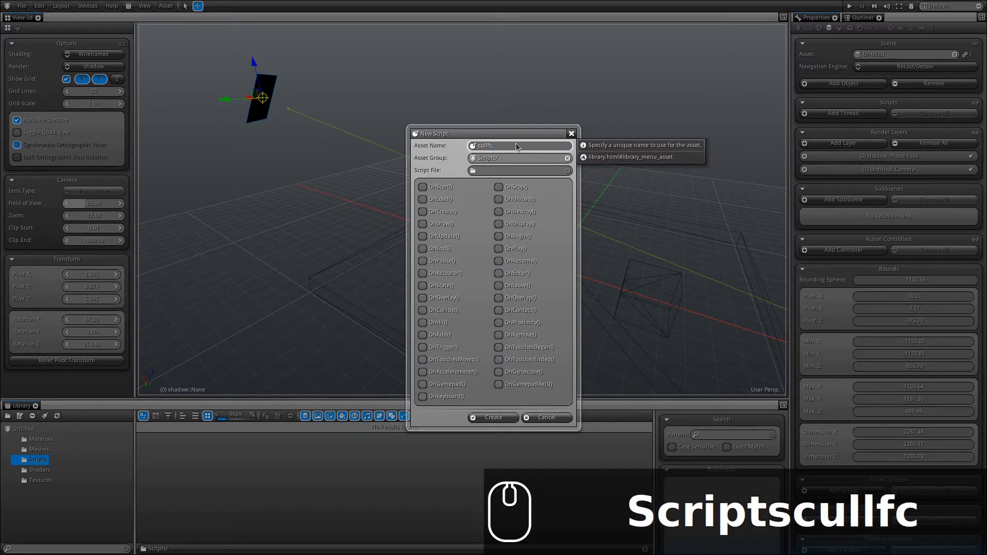
pyautogui.write('ce')
pyautogui.click(499, 418)
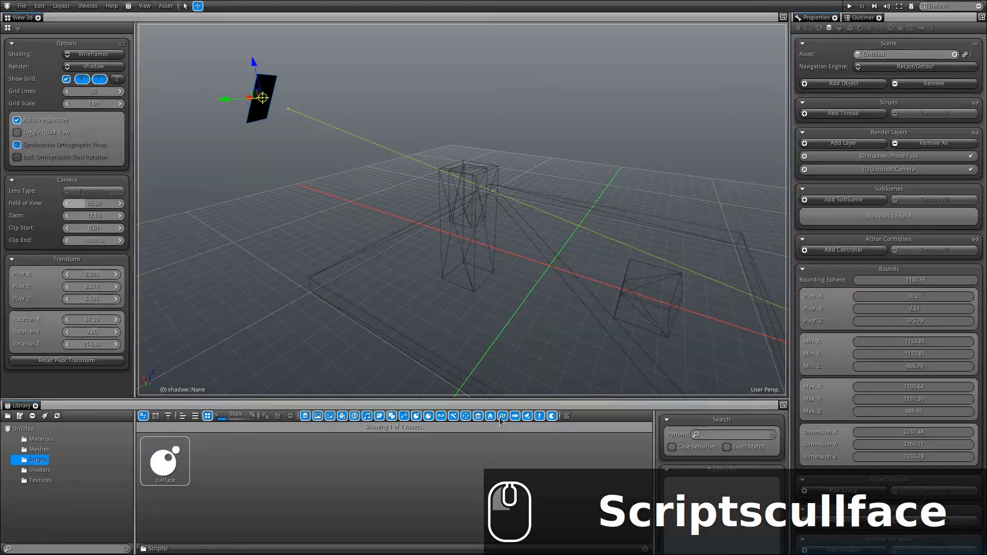
# - Open the cullface script in a Code editor, enable nodes for it and show its node graph
pyautogui.click(783, 17)
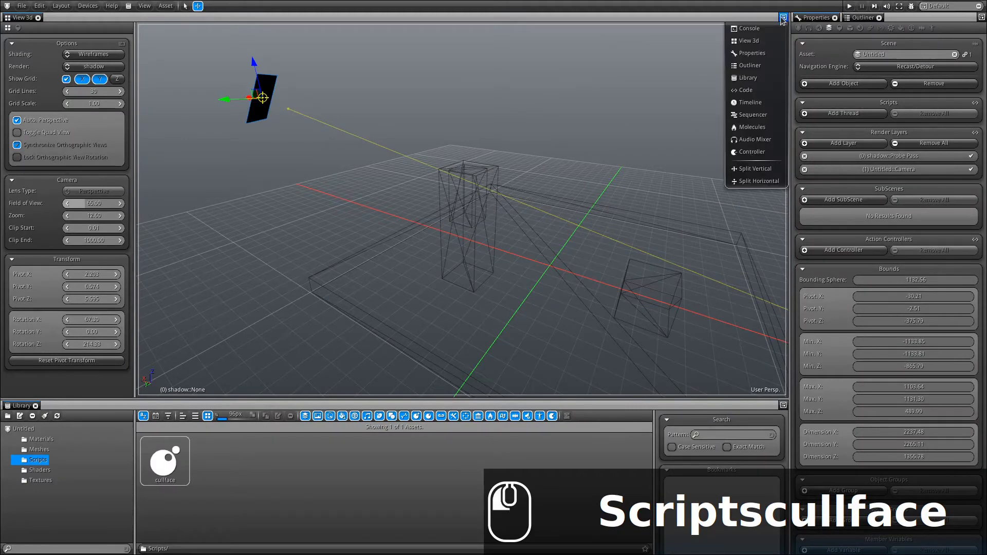
pyautogui.click(742, 89)
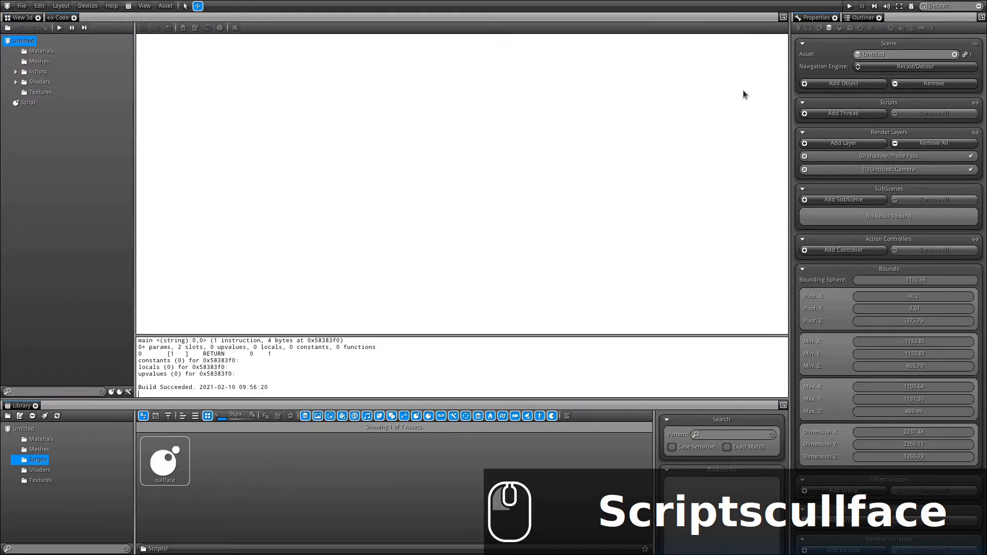
pyautogui.doubleClick(39, 82)
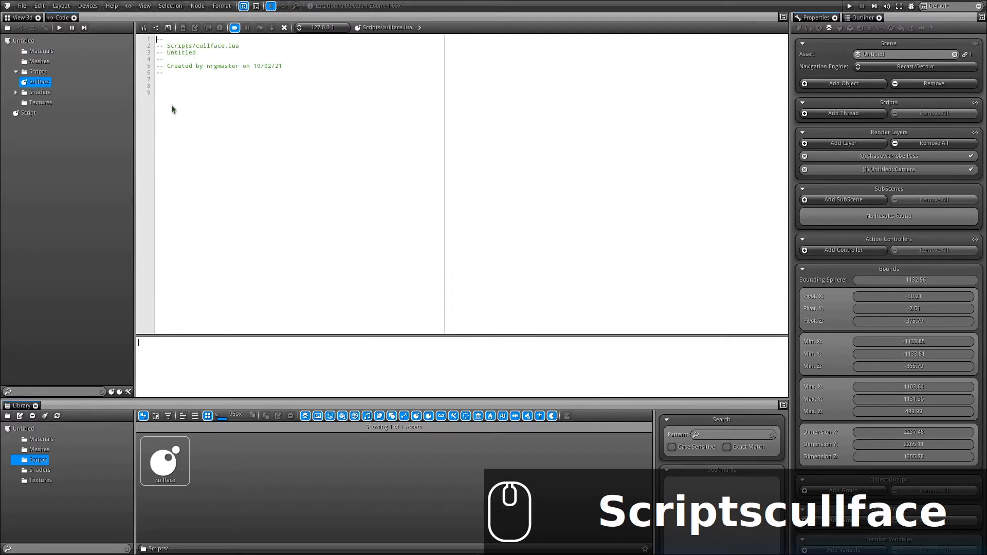
pyautogui.moveTo(168, 86); pyautogui.dragTo(145, 30)
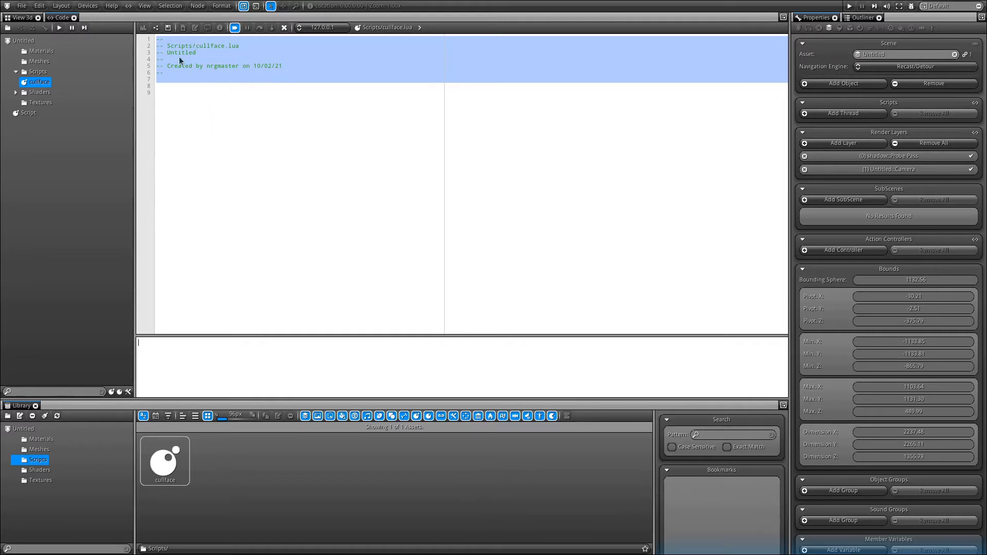
pyautogui.click(157, 28)
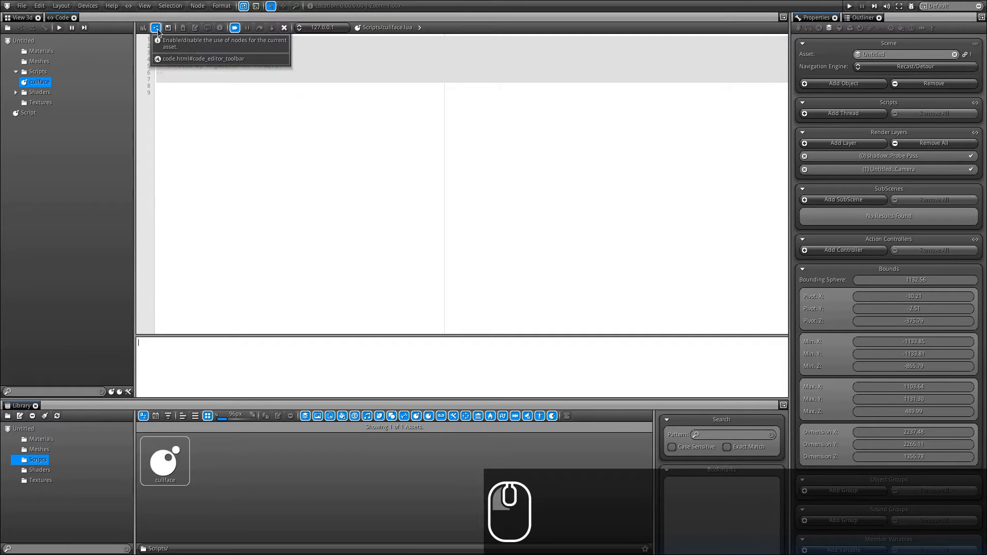
pyautogui.click(257, 8)
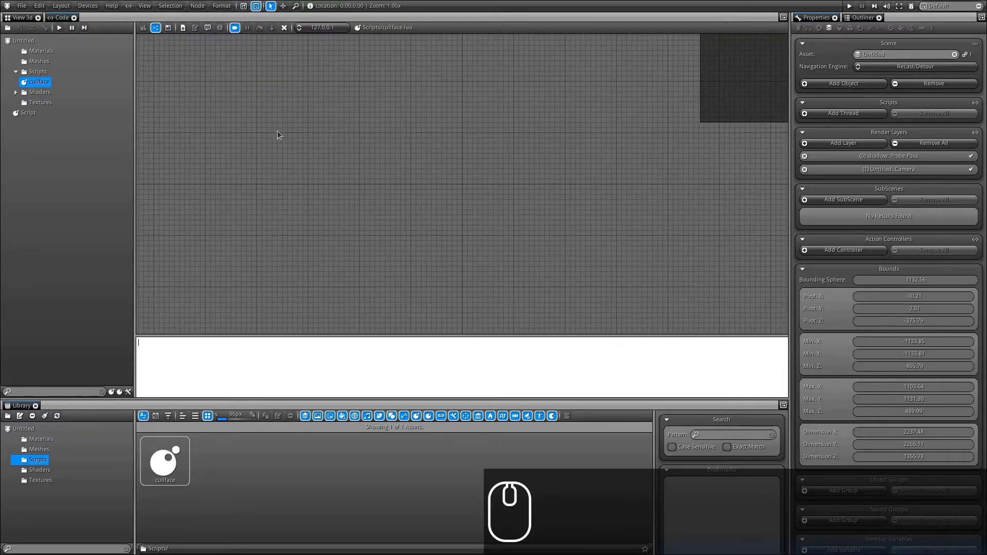
# - Add an OnDraw event node to the cullface script's graph
pyautogui.press('space')
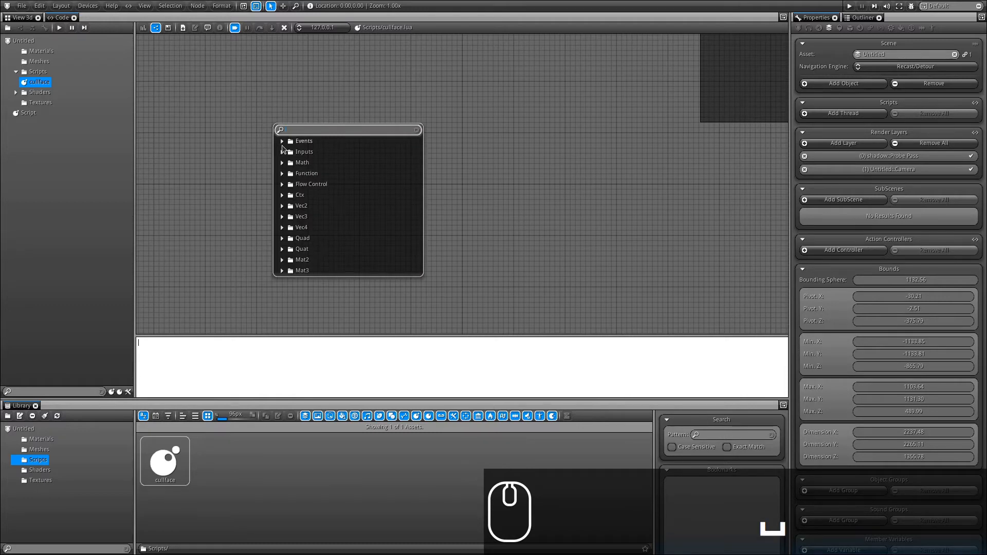
pyautogui.click(282, 141)
pyautogui.click(302, 213)
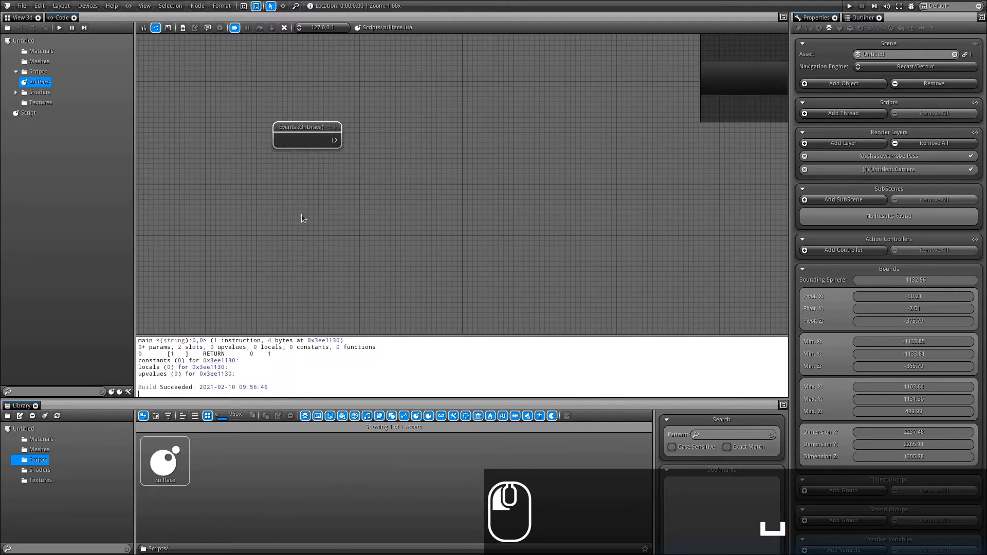
# - Connect a Gfx CullFace node to the OnDraw event's output and set its mode to kFront
pyautogui.moveTo(312, 150); pyautogui.dragTo(390, 139)
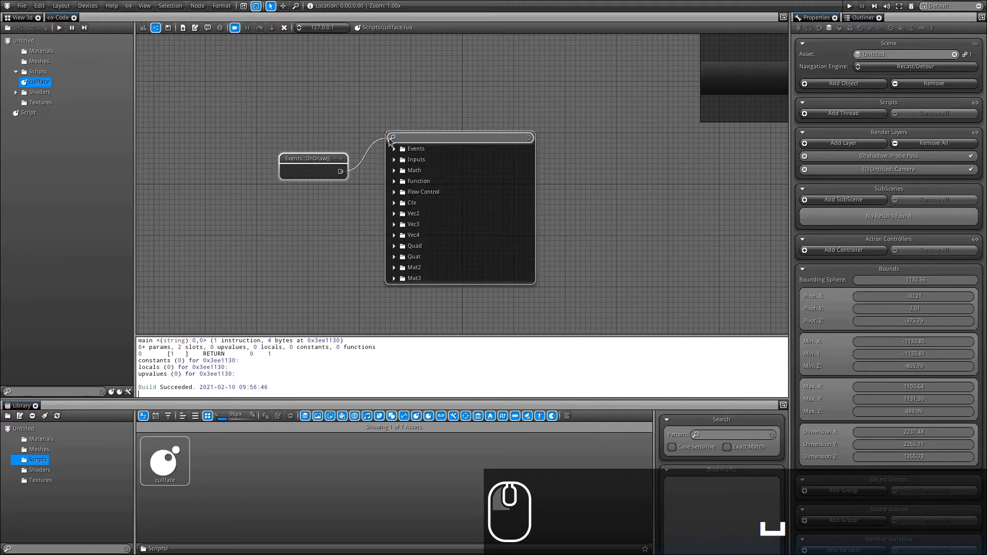
pyautogui.write('Cullf')
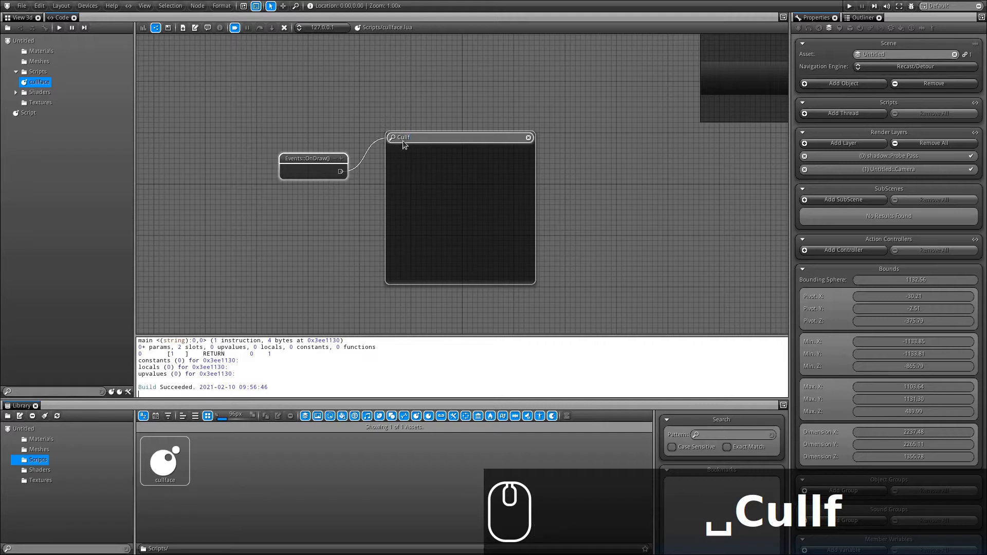
pyautogui.press('BackSpace')
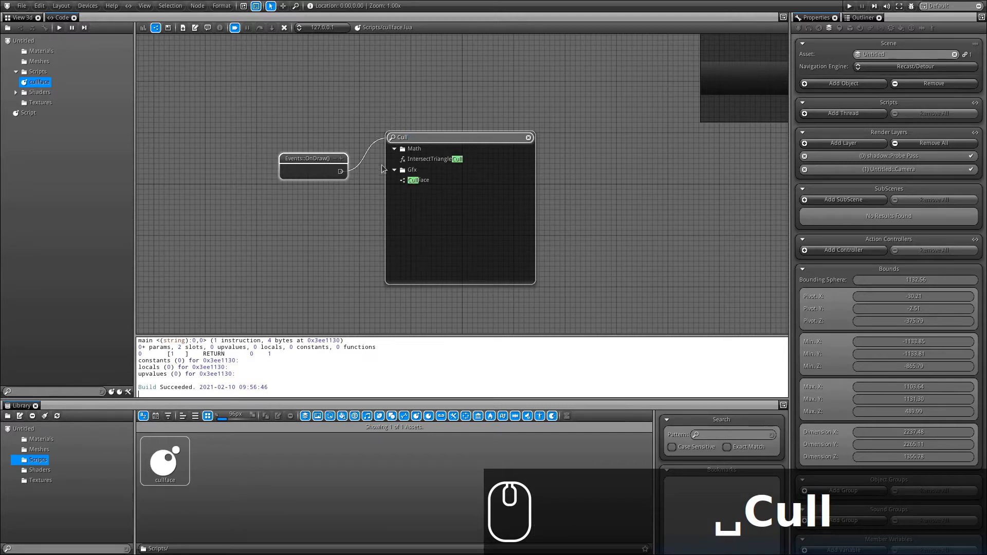
pyautogui.click(418, 180)
pyautogui.moveTo(449, 150); pyautogui.dragTo(446, 151)
pyautogui.click(448, 166)
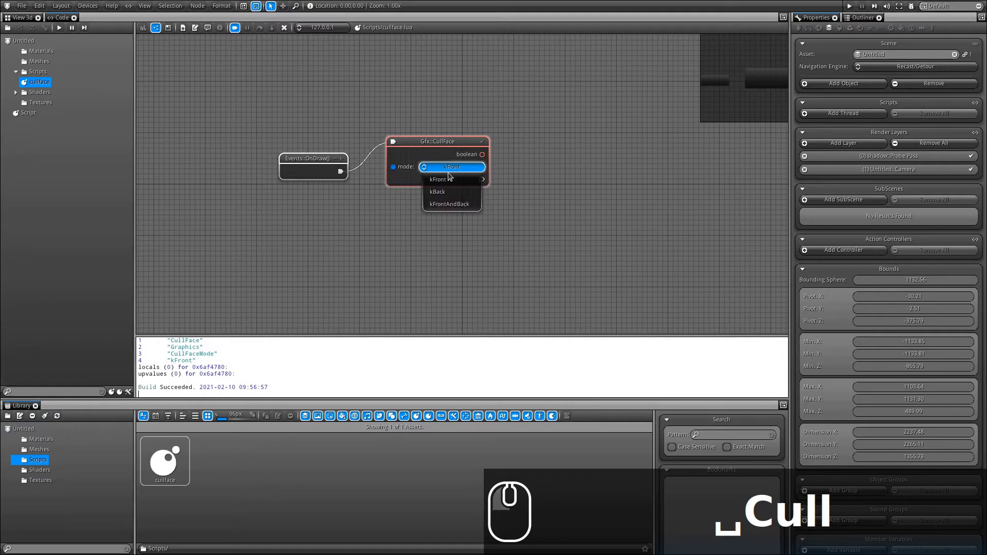
pyautogui.click(448, 179)
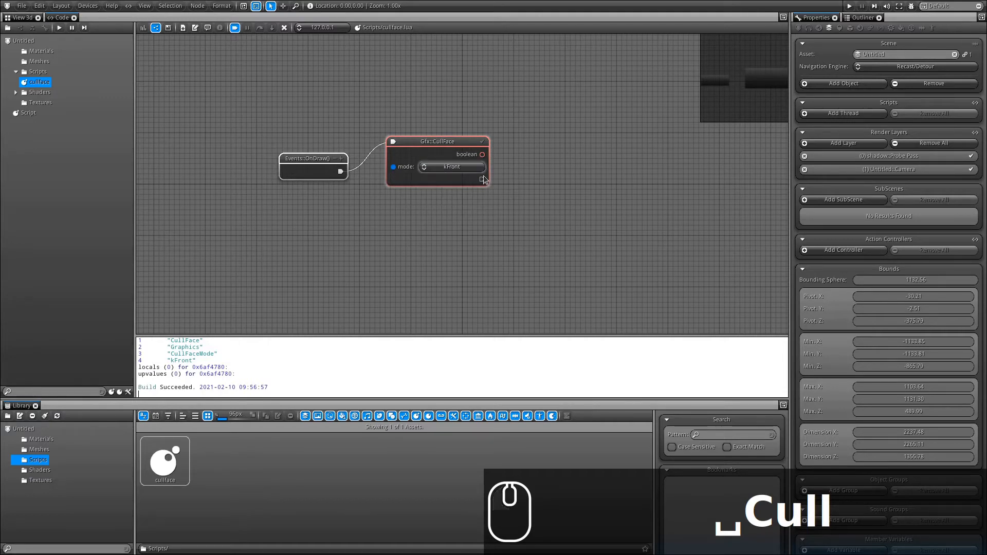
# - Connect a Gfx Clear node to the CullFace node's output and enable only DepthBufferBit in its mask
pyautogui.moveTo(482, 180); pyautogui.dragTo(530, 140)
pyautogui.write('Clear')
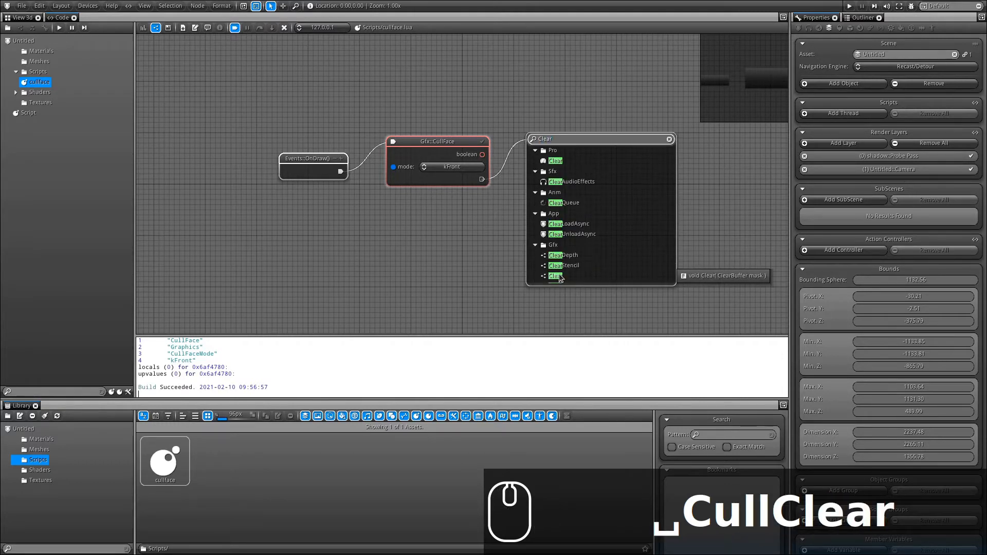
pyautogui.click(557, 278)
pyautogui.moveTo(586, 145)
pyautogui.mouseDown()
pyautogui.moveTo(596, 122)
pyautogui.moveTo(589, 131)
pyautogui.mouseUp()
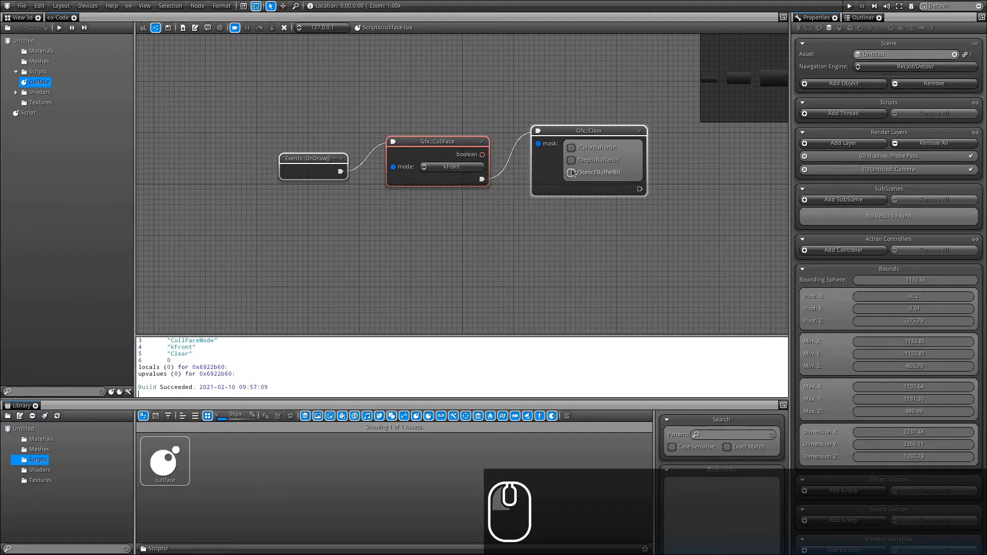
pyautogui.click(599, 162)
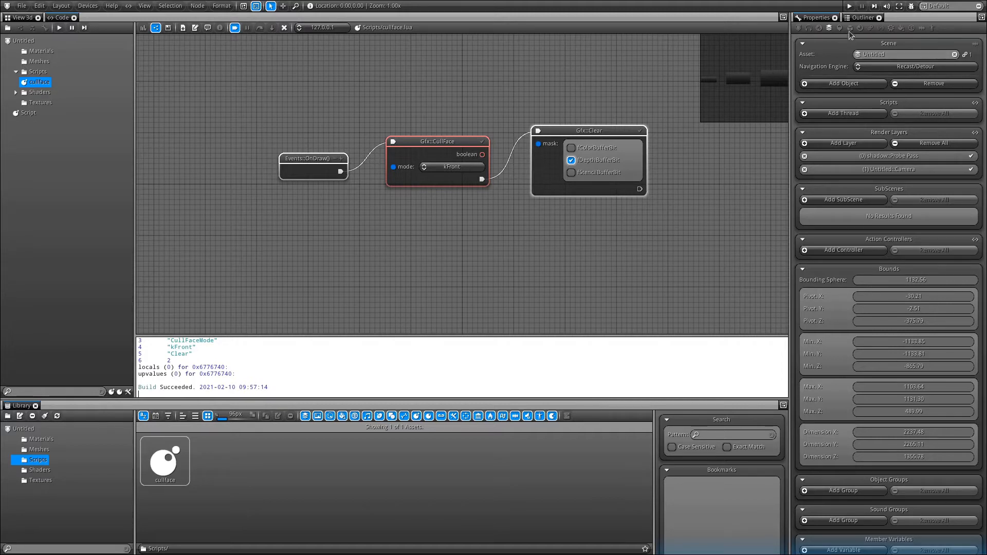
# - Add a script thread to the Probe object, assign Scripts/cullface to it and expand its events
pyautogui.click(863, 17)
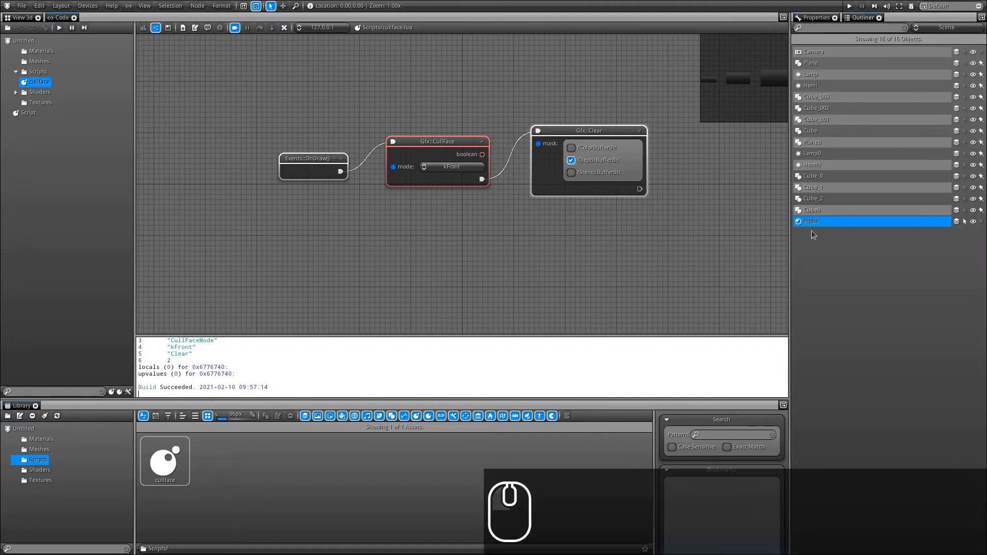
pyautogui.click(816, 17)
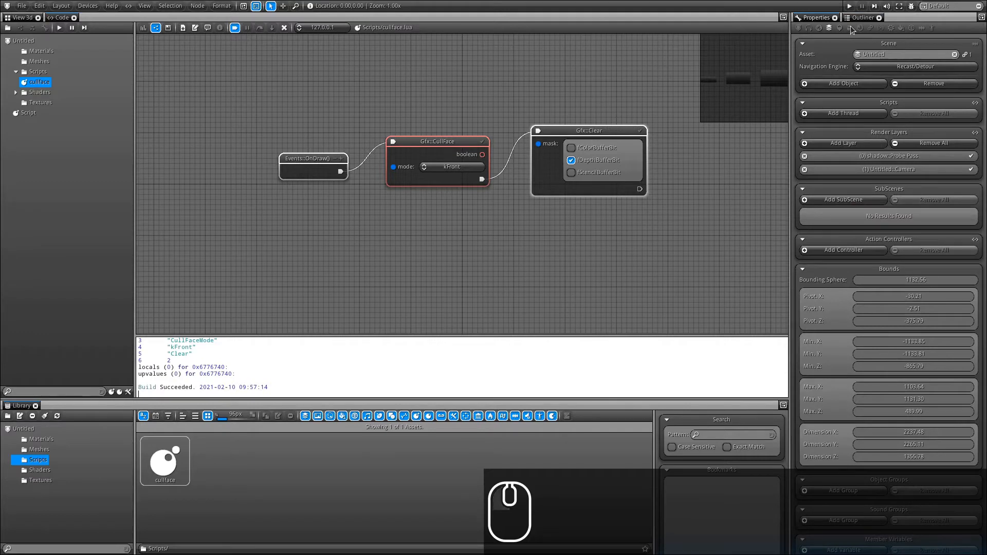
pyautogui.click(850, 28)
pyautogui.moveTo(852, 58)
pyautogui.keyDown('shift'); pyautogui.mouseDown(button='right')
pyautogui.moveTo(852, 85)
pyautogui.moveTo(847, 63)
pyautogui.mouseUp(button='right'); pyautogui.keyUp('shift')
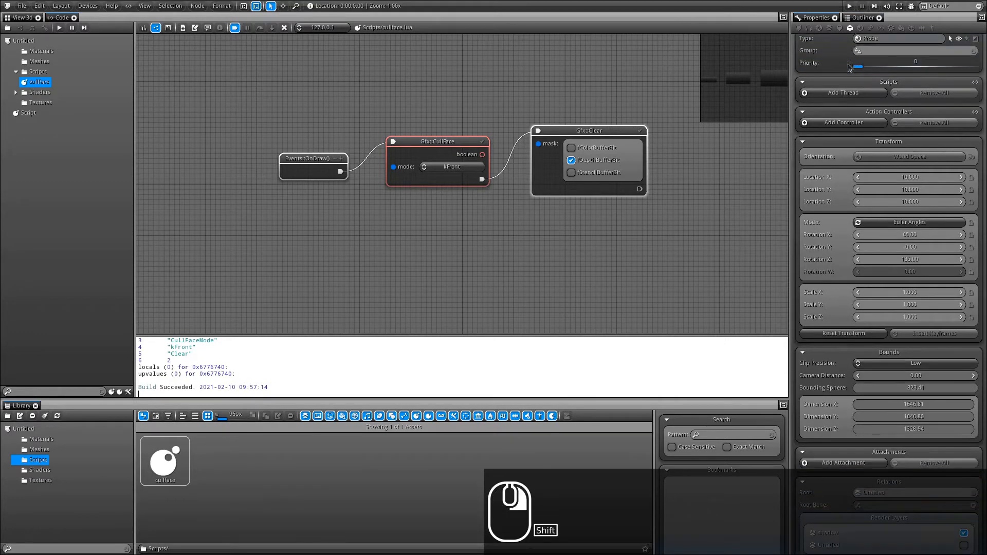
pyautogui.click(835, 93)
pyautogui.click(856, 105)
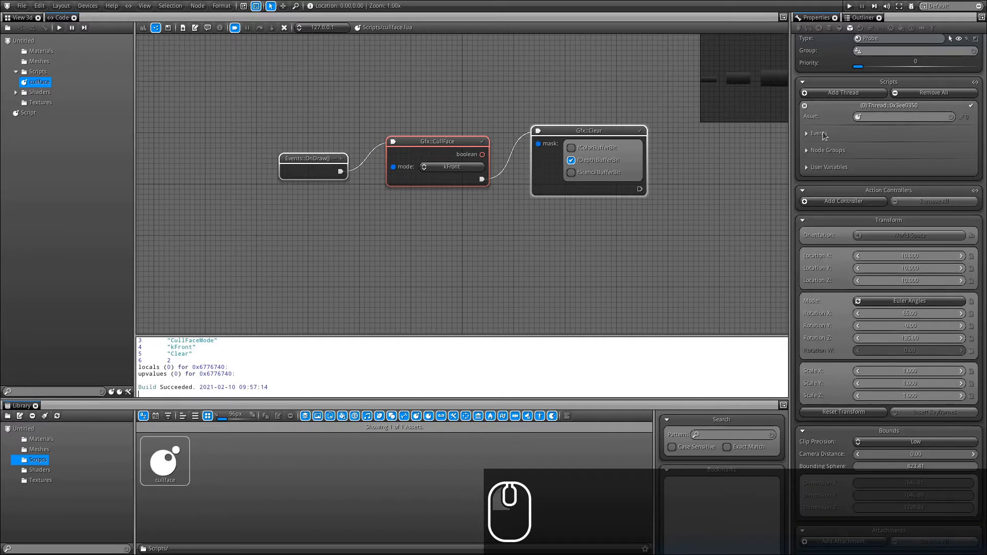
pyautogui.moveTo(165, 460); pyautogui.dragTo(871, 116)
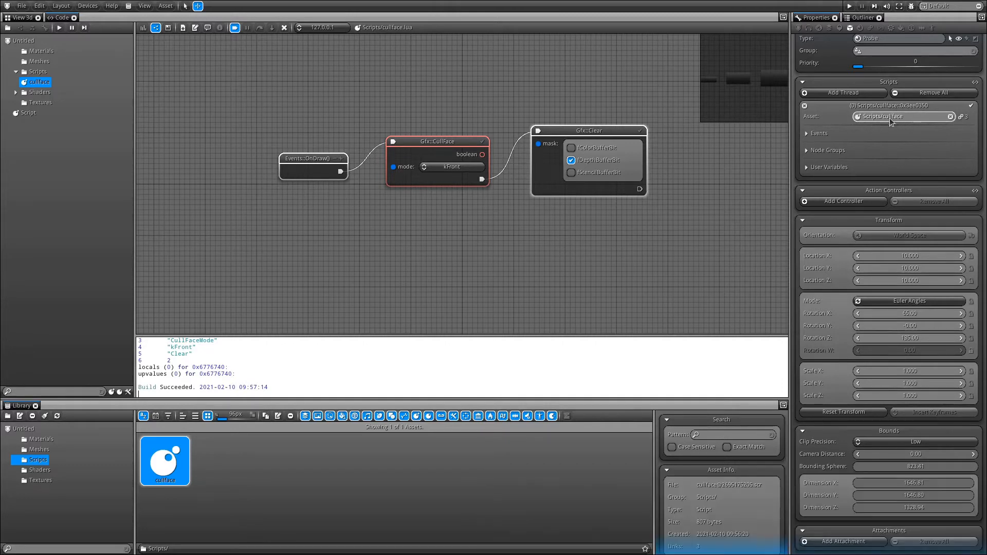
pyautogui.click(823, 135)
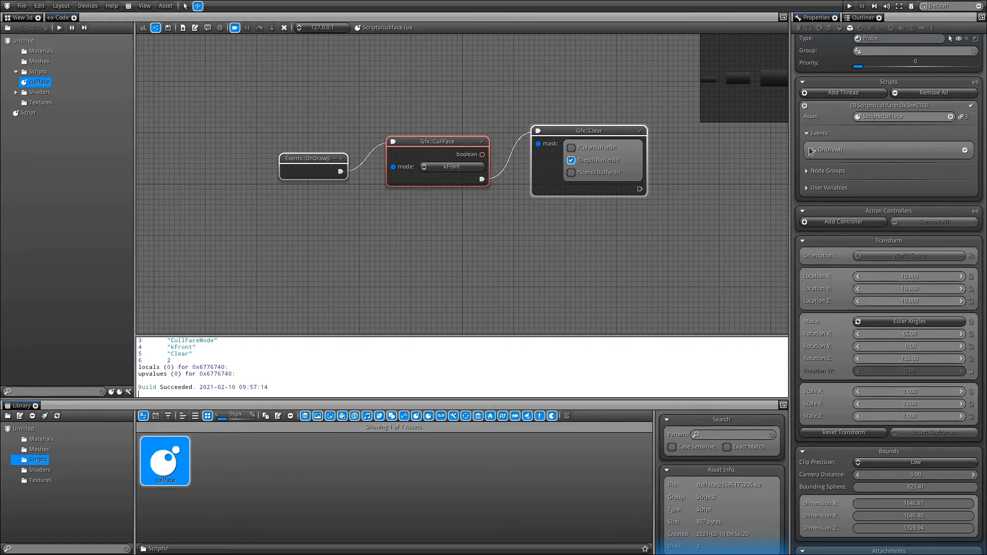
# - Return to the 3D view and select the plane and box meshes of the shadow layer
pyautogui.click(22, 17)
pyautogui.moveTo(555, 204)
pyautogui.keyDown('alt'); pyautogui.mouseDown()
pyautogui.moveTo(437, 205)
pyautogui.moveTo(316, 178)
pyautogui.moveTo(426, 188)
pyautogui.moveTo(489, 248)
pyautogui.moveTo(523, 95)
pyautogui.moveTo(516, 189)
pyautogui.mouseUp(); pyautogui.keyUp('alt')
pyautogui.press('Tab')
pyautogui.rightClick(528, 219)
pyautogui.press('Tab')
pyautogui.keyDown('alt'); pyautogui.moveTo(534, 223); pyautogui.dragTo(514, 242); pyautogui.keyUp('alt')
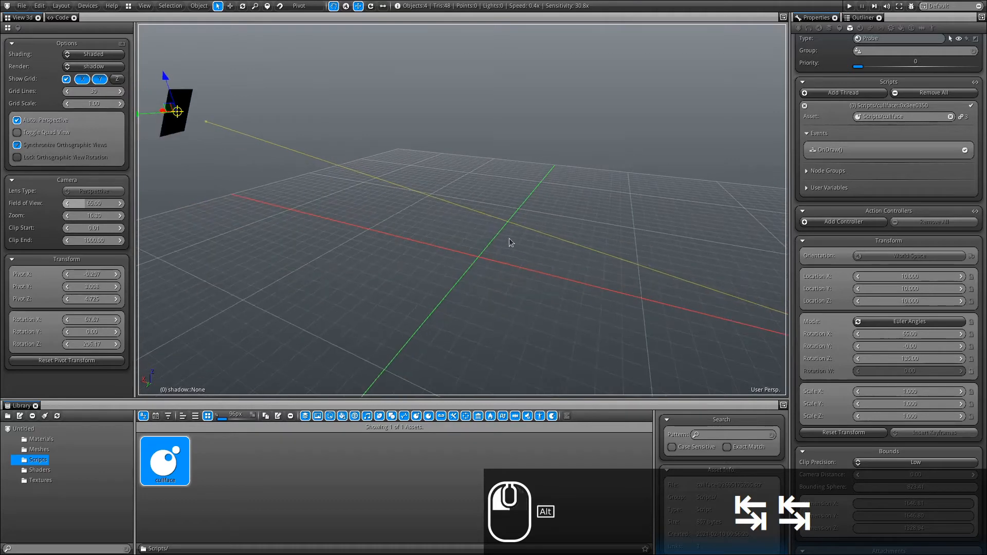
pyautogui.moveTo(261, 174); pyautogui.dragTo(527, 181)
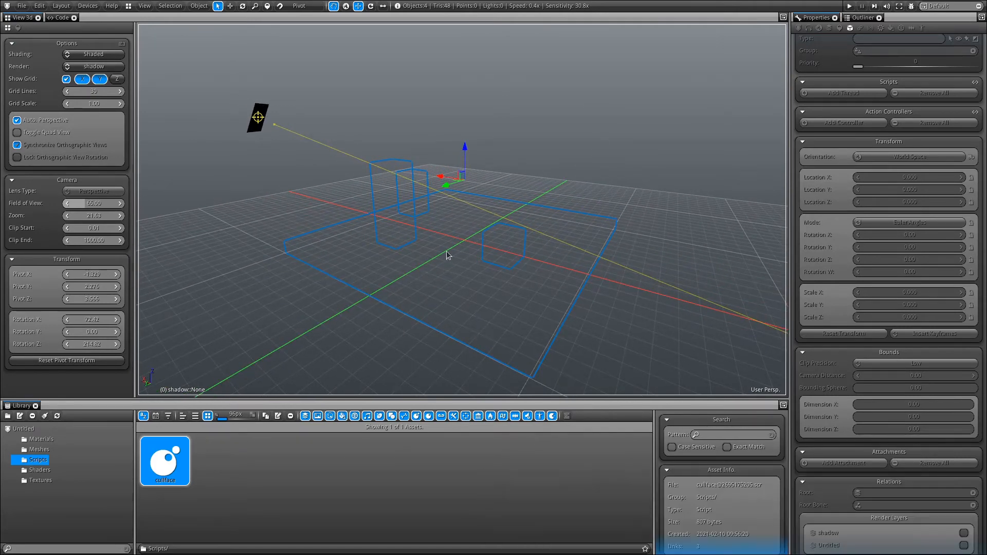
# - Create a material named write_depth in the Materials group
pyautogui.click(42, 440)
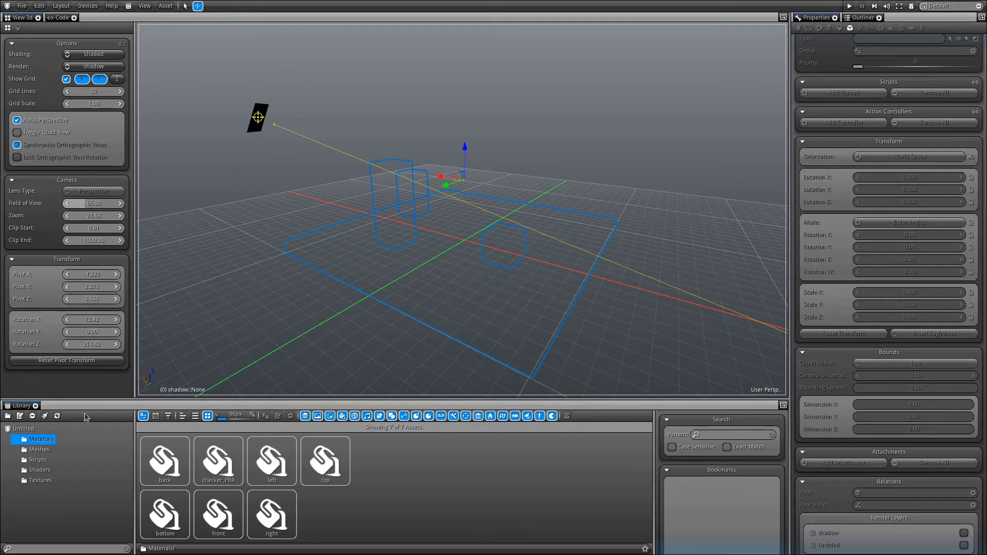
pyautogui.click(165, 6)
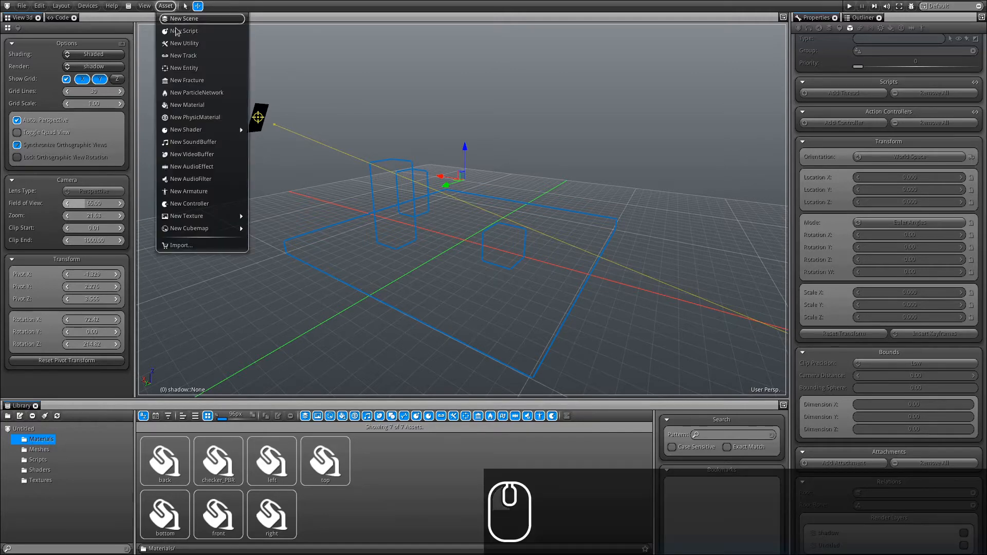
pyautogui.click(186, 105)
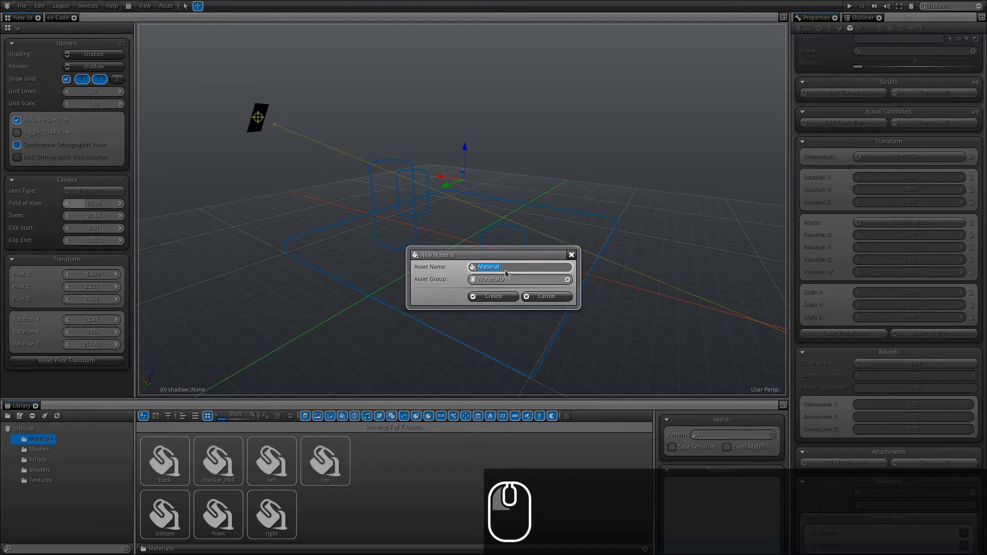
pyautogui.write('write_depth')
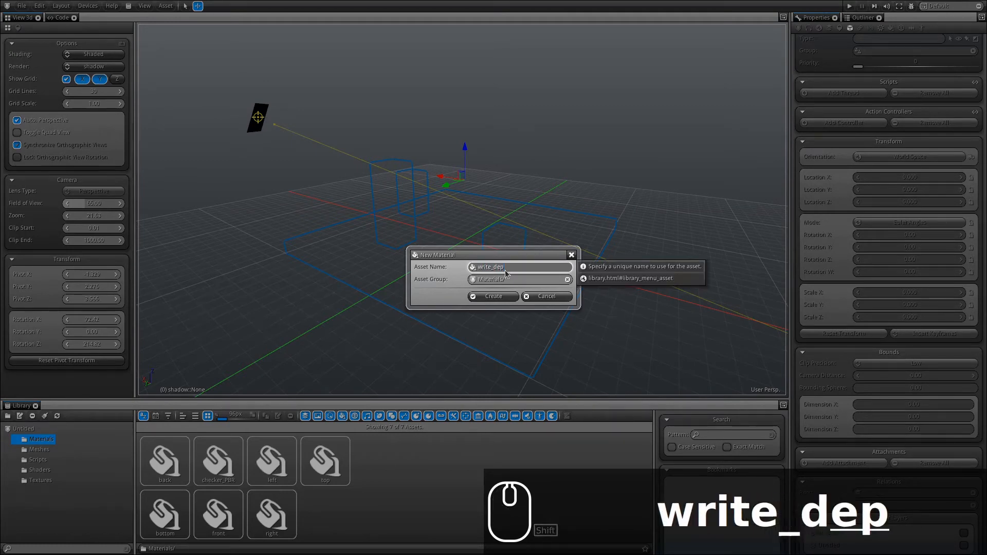
pyautogui.click(495, 296)
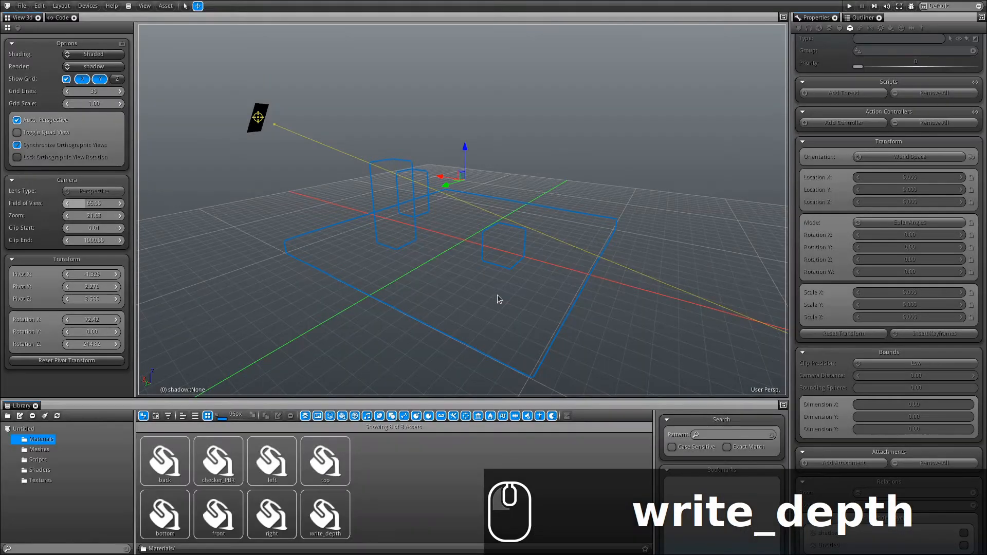
# - Load the write_depth material as the active asset in the material properties
pyautogui.click(329, 531)
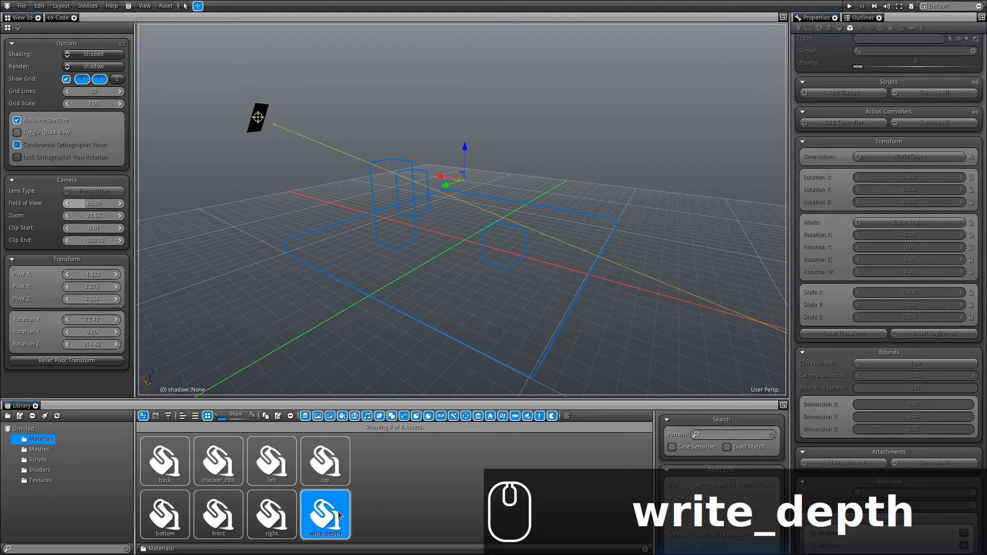
pyautogui.click(893, 28)
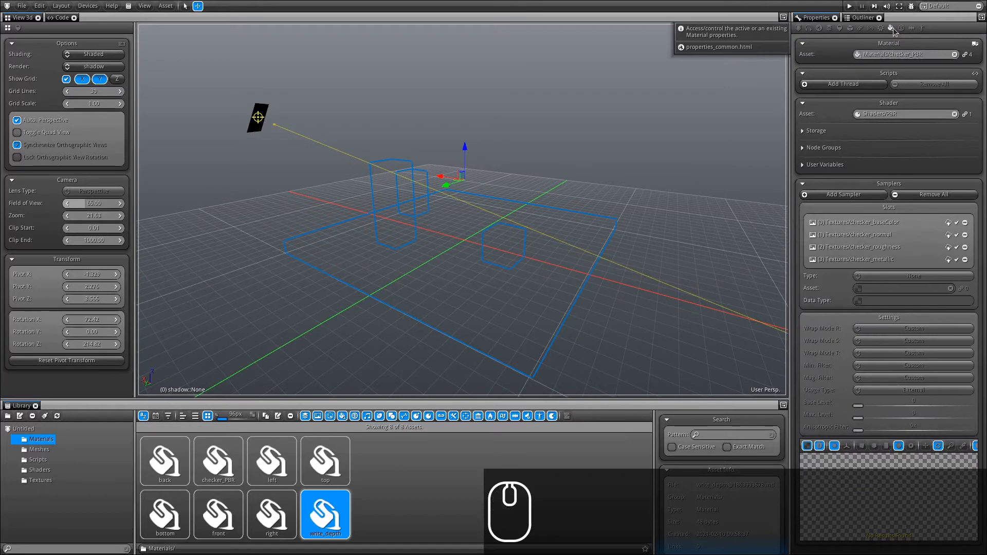
pyautogui.moveTo(325, 514); pyautogui.dragTo(907, 62)
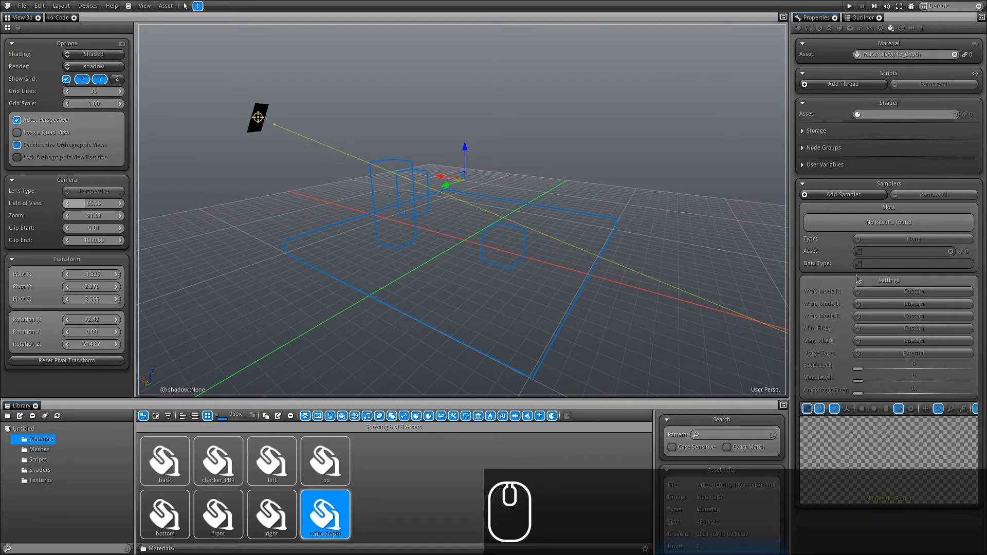
pyautogui.click(858, 55)
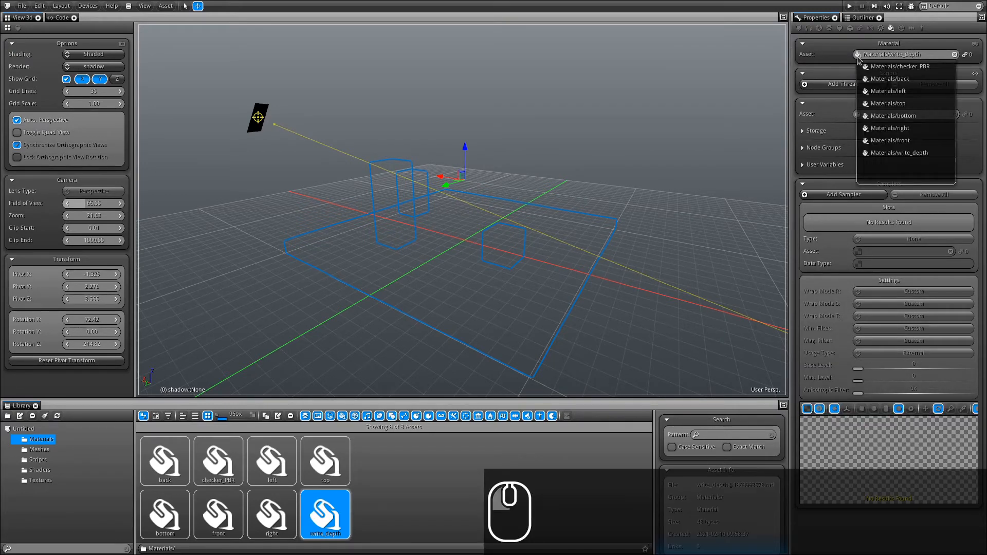
pyautogui.click(898, 154)
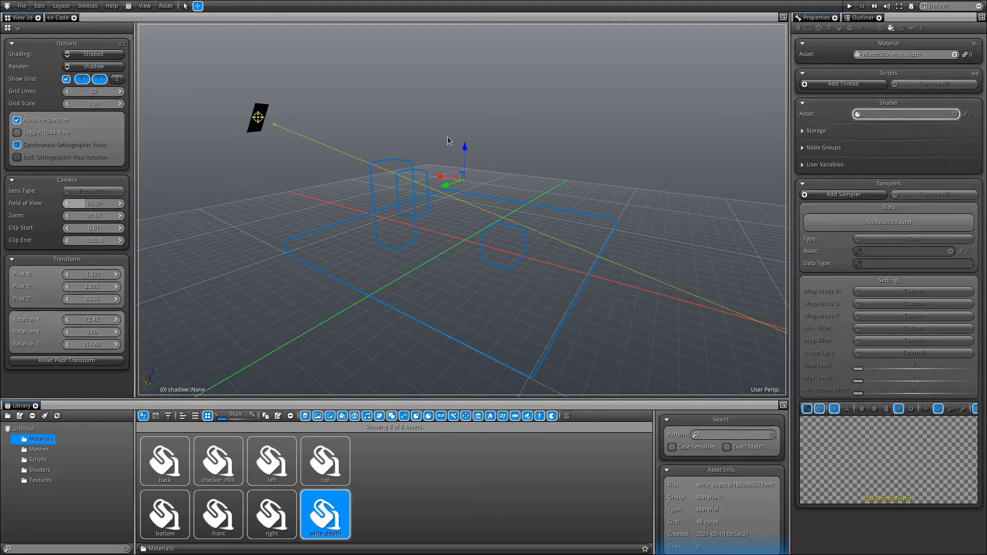
# - Create a fragment shader named write_depth in the Shaders group and assign it to the write_depth material
pyautogui.keyDown('alt'); pyautogui.moveTo(479, 275); pyautogui.dragTo(406, 302); pyautogui.keyUp('alt')
pyautogui.click(33, 471)
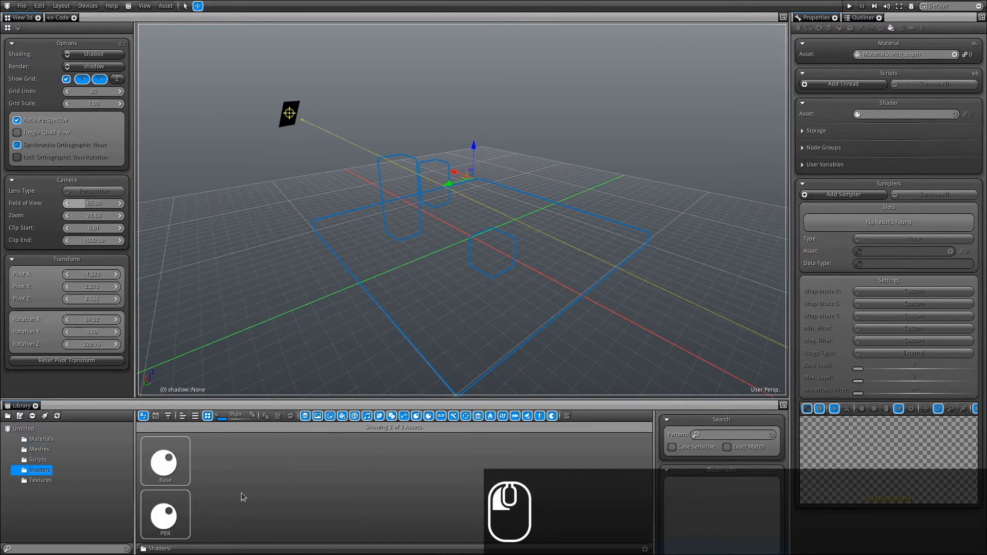
pyautogui.click(166, 7)
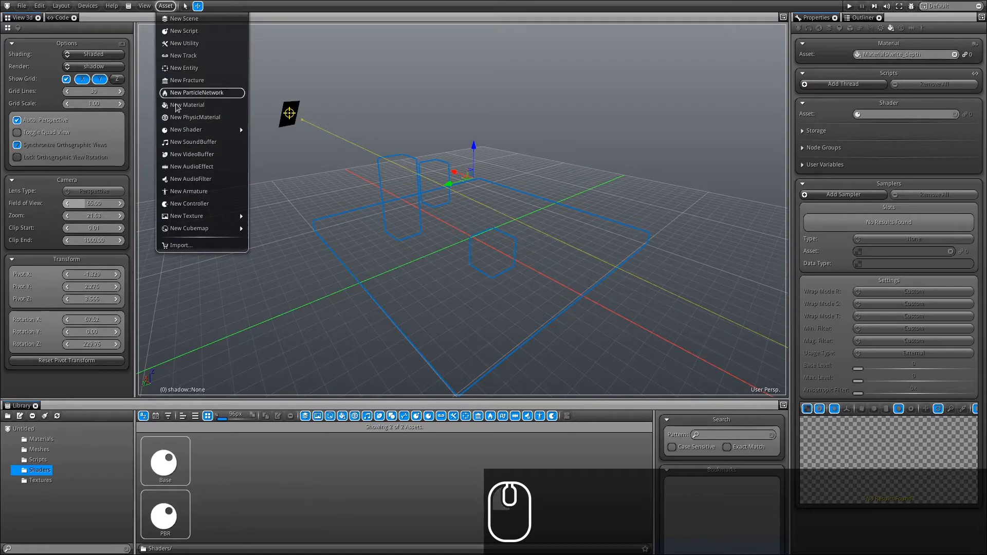
pyautogui.click(178, 133)
pyautogui.click(272, 135)
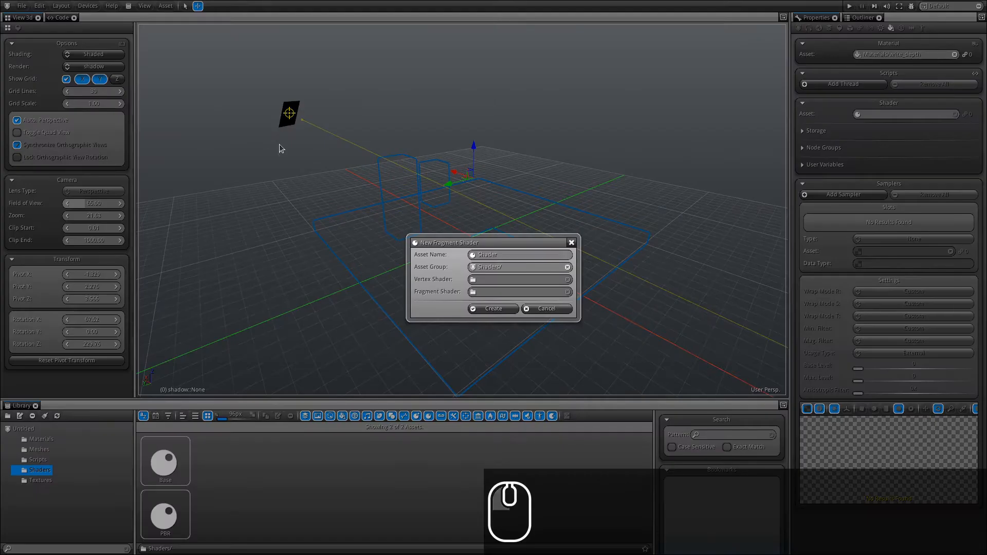
pyautogui.click(528, 259)
pyautogui.write('write_depth')
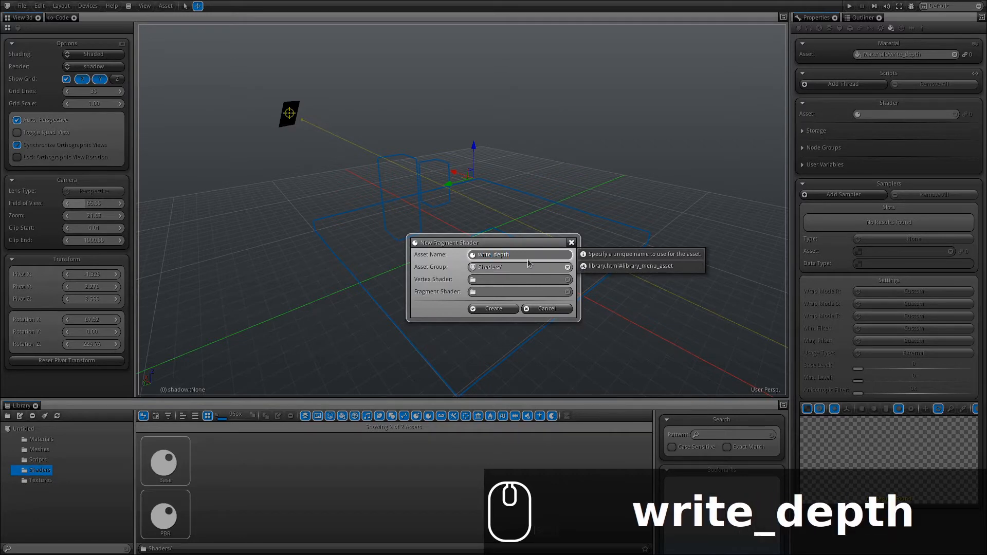
pyautogui.click(493, 308)
pyautogui.moveTo(218, 462); pyautogui.dragTo(882, 113)
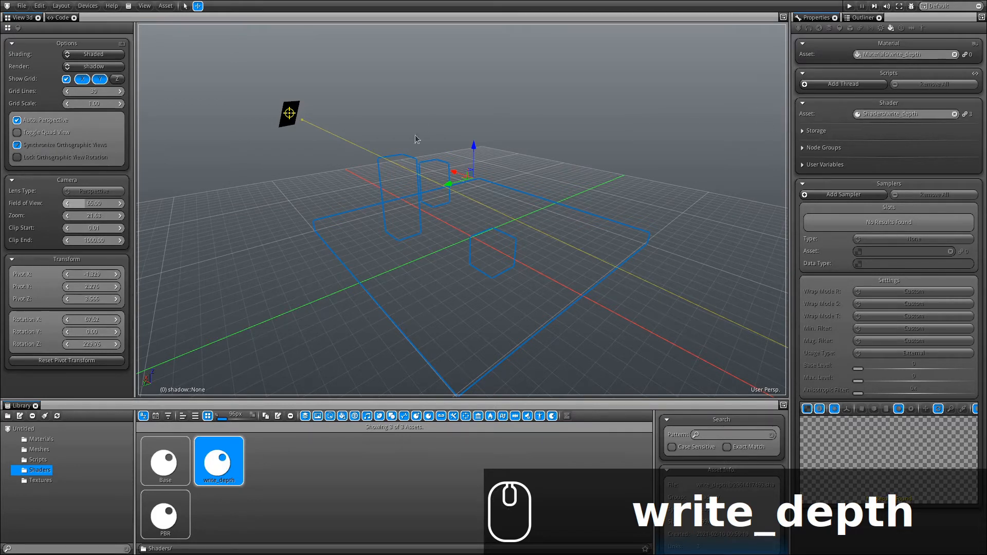
pyautogui.click(932, 113)
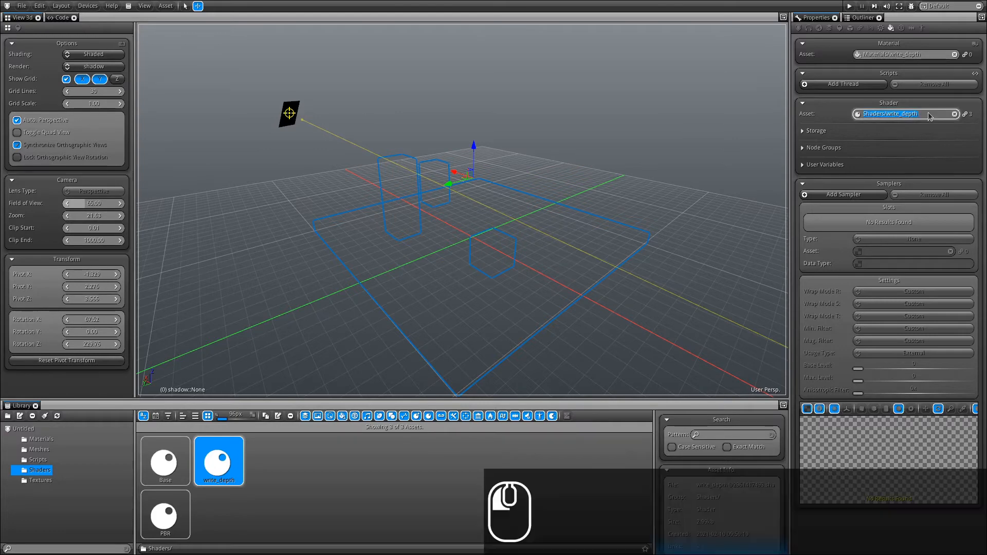
# - Open the write_depth vertex shader code and examine its matrix uniform, POSITION attribute and gl_Position calculation
pyautogui.click(57, 20)
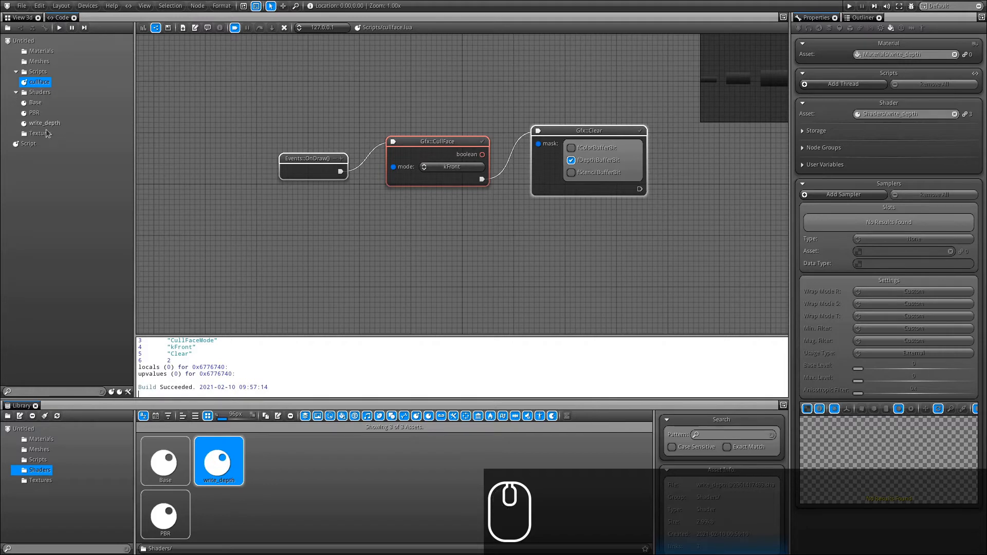
pyautogui.doubleClick(46, 123)
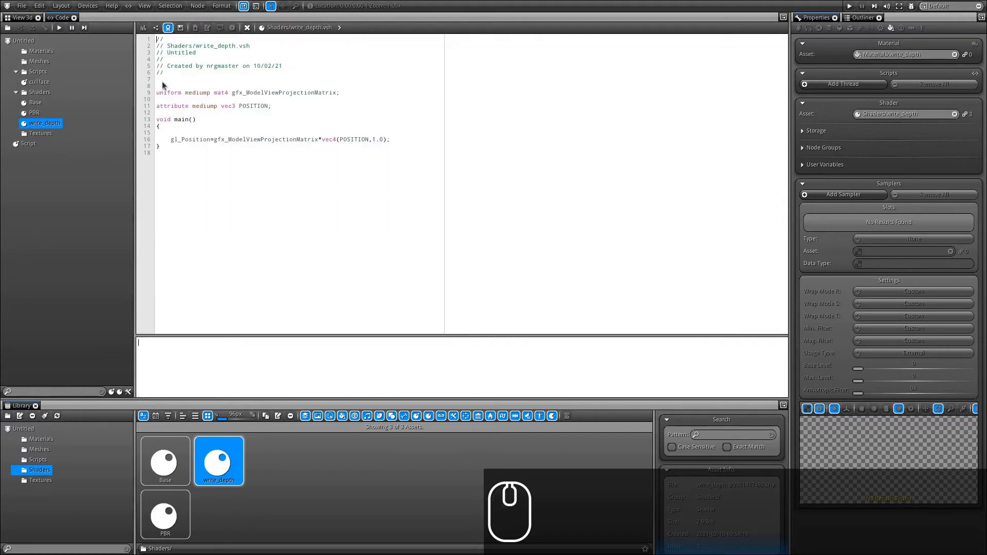
pyautogui.moveTo(172, 199); pyautogui.dragTo(148, 32)
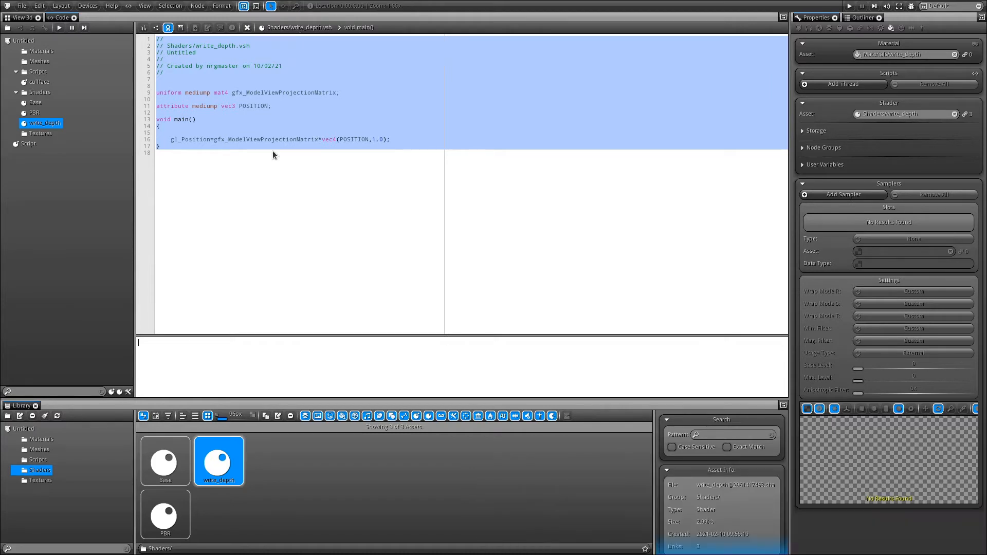
pyautogui.click(340, 100)
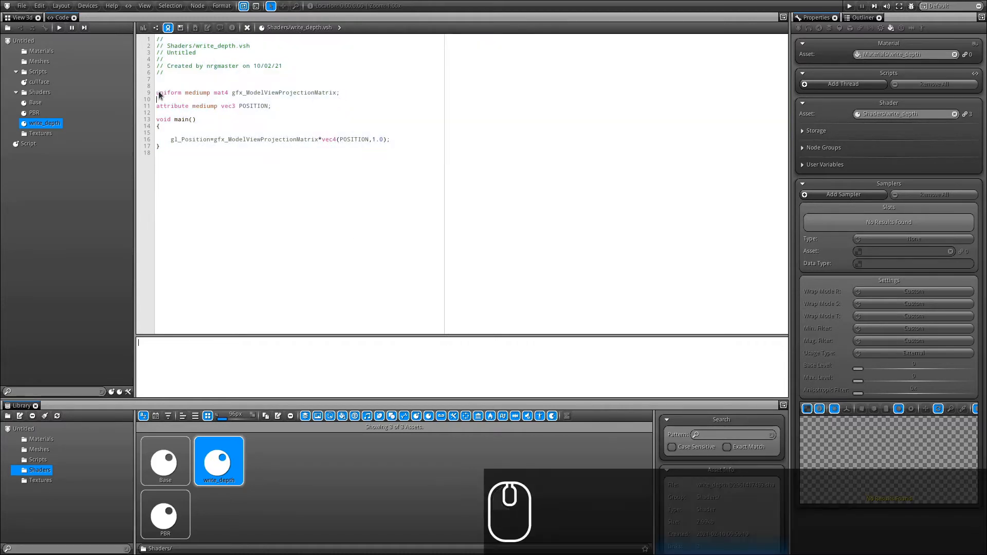
pyautogui.moveTo(158, 95); pyautogui.dragTo(390, 94)
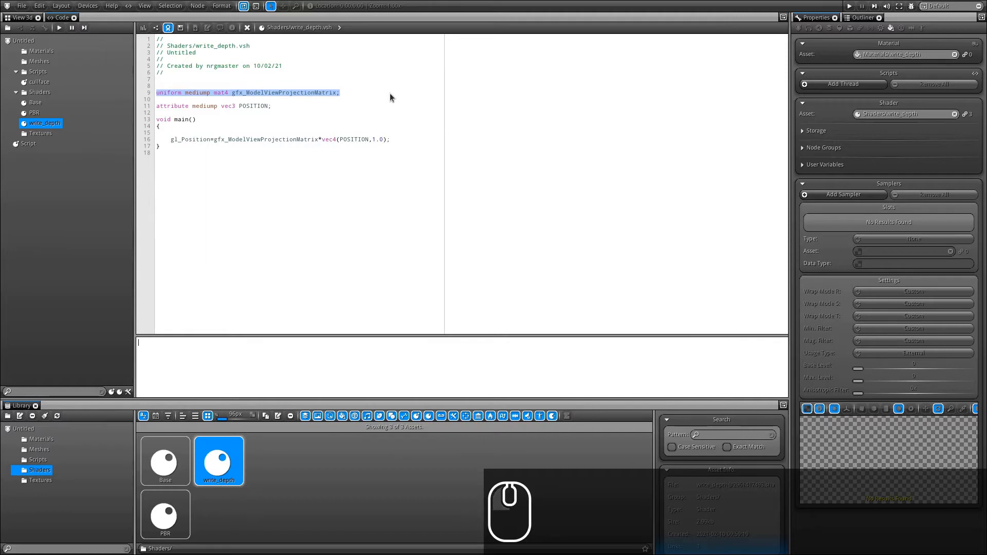
pyautogui.doubleClick(179, 140)
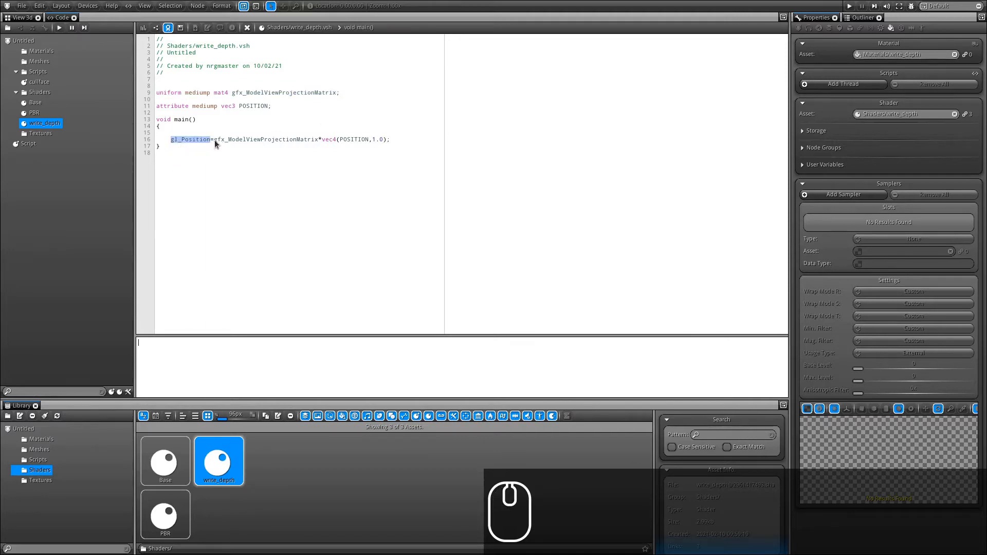
pyautogui.moveTo(318, 140); pyautogui.dragTo(394, 141)
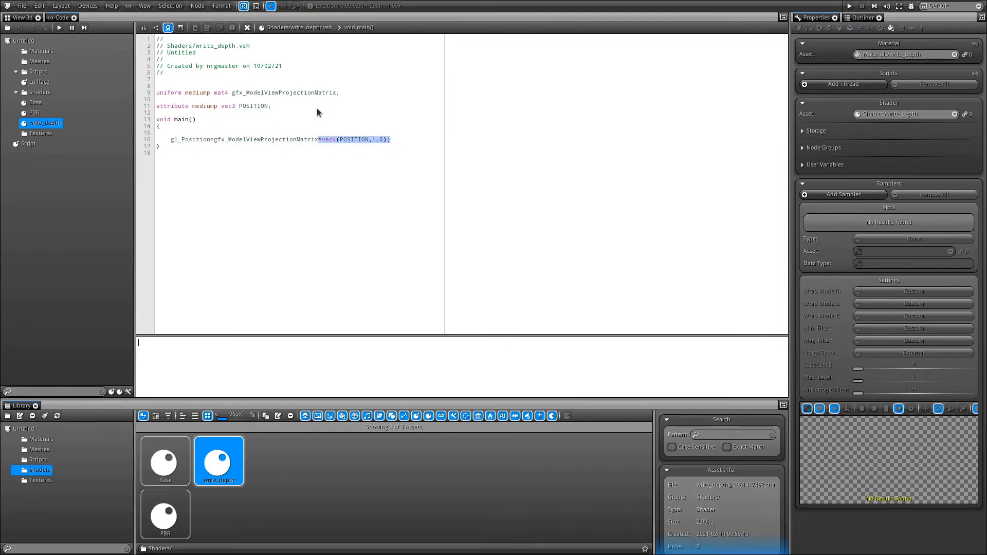
pyautogui.moveTo(156, 96); pyautogui.dragTo(141, 109)
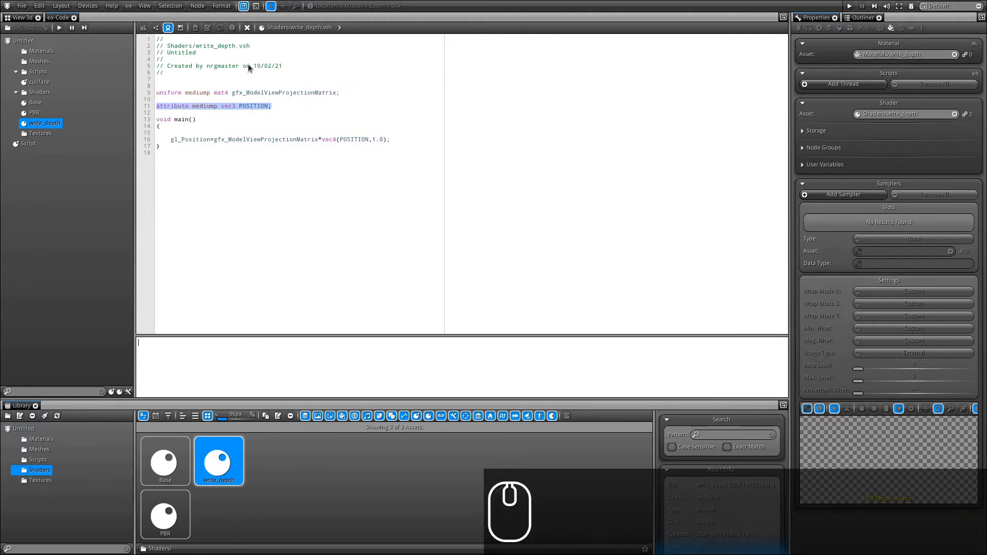
# - Open the write_depth fragment shader code and examine its gl_FragData[0] colour output assignment
pyautogui.click(304, 116)
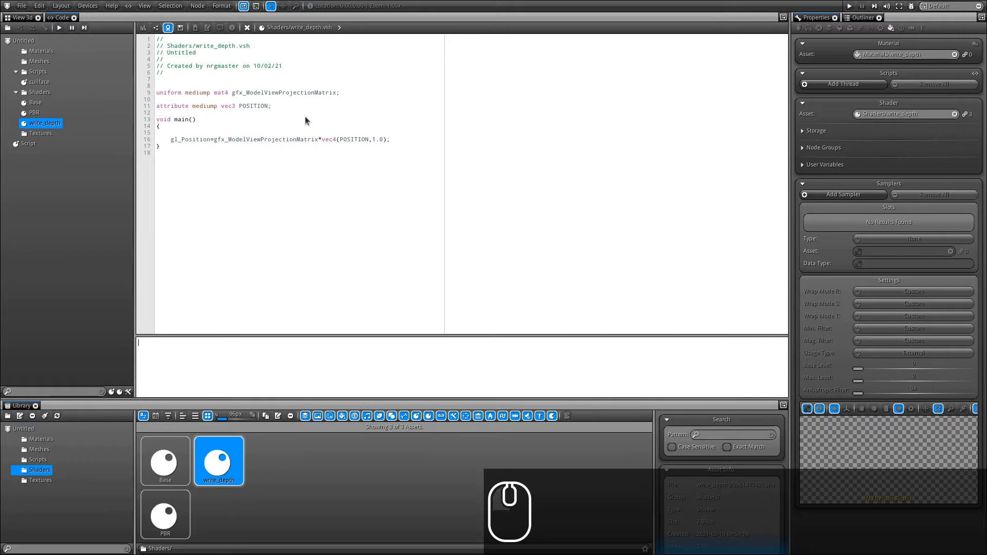
pyautogui.click(288, 29)
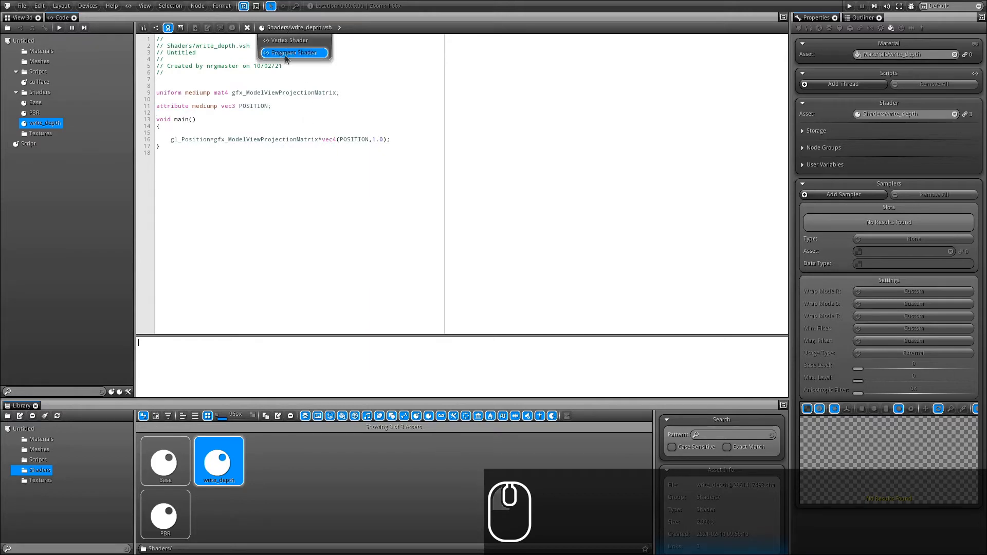
pyautogui.click(285, 54)
pyautogui.moveTo(169, 113); pyautogui.dragTo(220, 112)
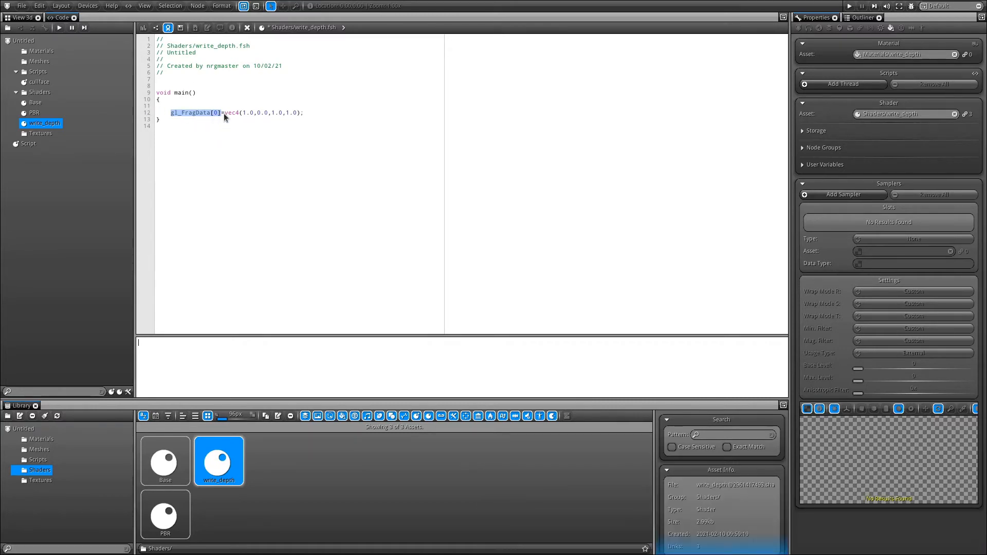
pyautogui.moveTo(225, 113); pyautogui.dragTo(249, 113)
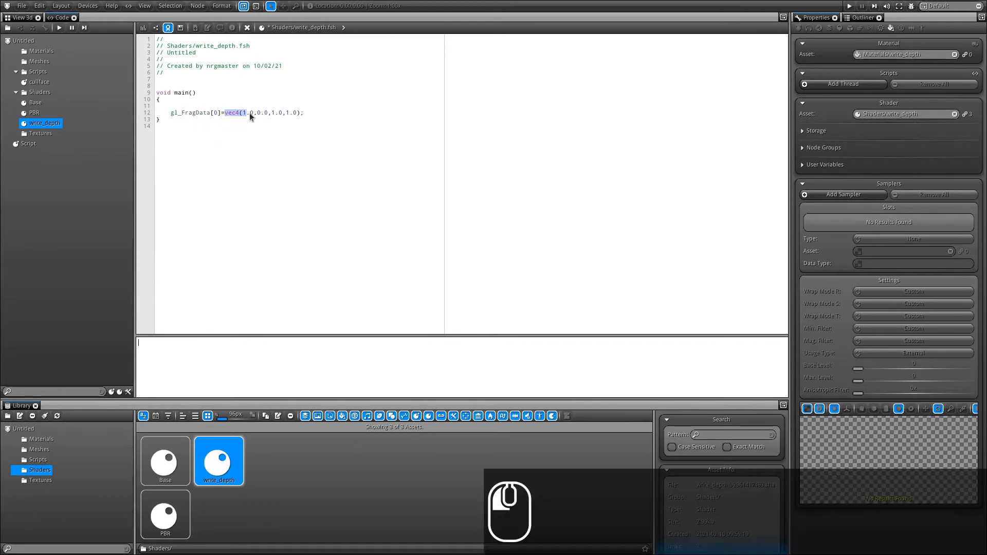
pyautogui.click(276, 123)
# - Return to the write_depth vertex shader code, review its gl_Position line and compile the shader
pyautogui.click(296, 28)
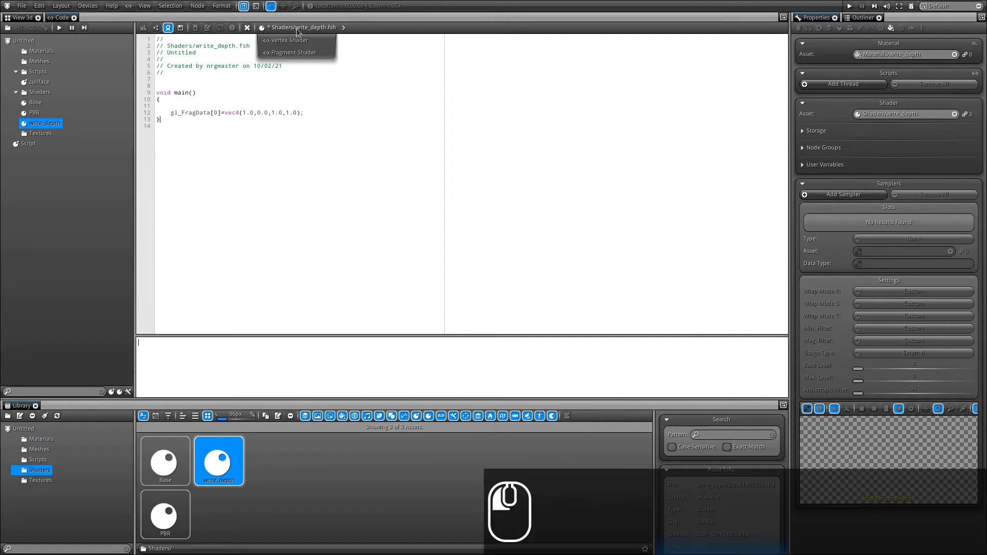
pyautogui.click(298, 39)
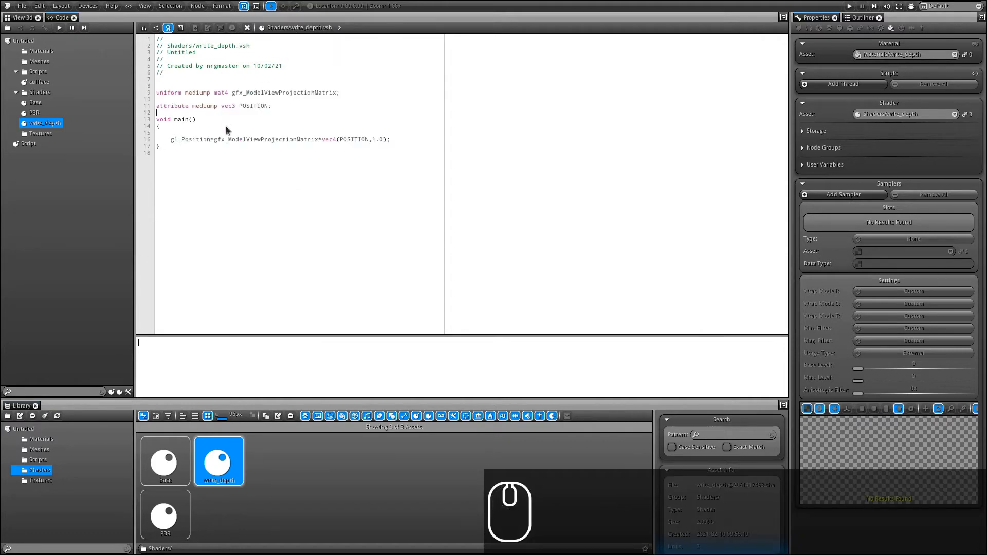
pyautogui.moveTo(168, 142); pyautogui.dragTo(407, 137)
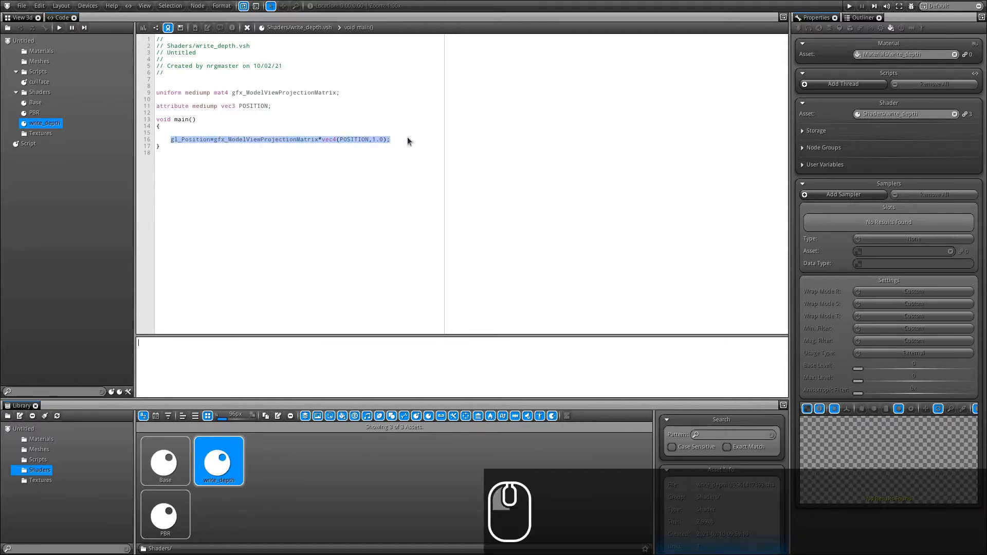
pyautogui.click(320, 153)
pyautogui.hotkey('shift', 'Home')
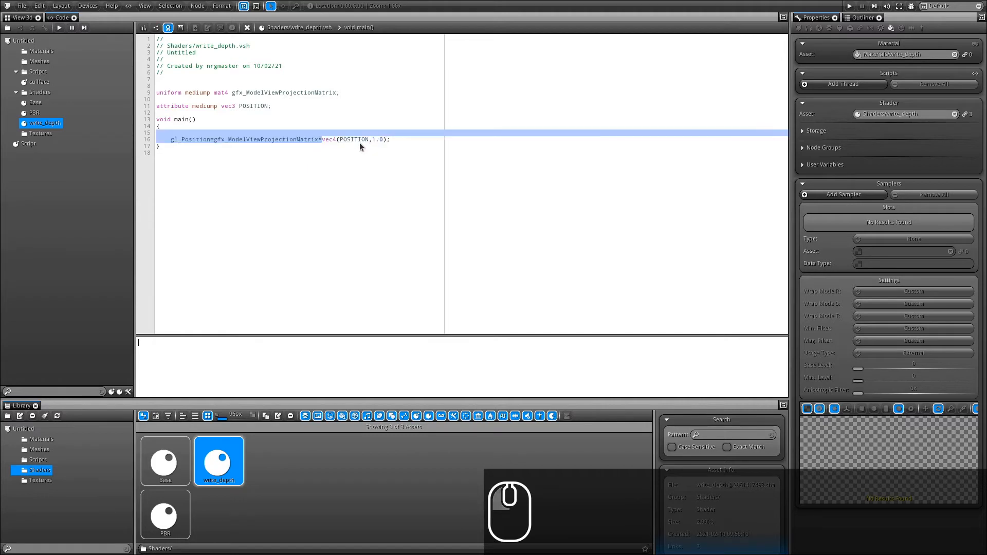
pyautogui.hotkey('shift', 'End')
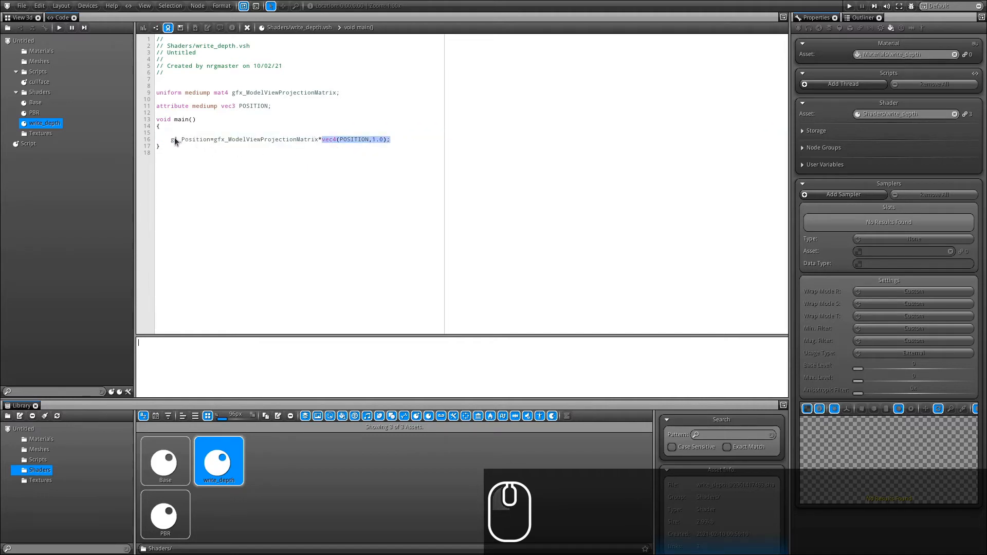
pyautogui.moveTo(171, 140); pyautogui.dragTo(416, 142)
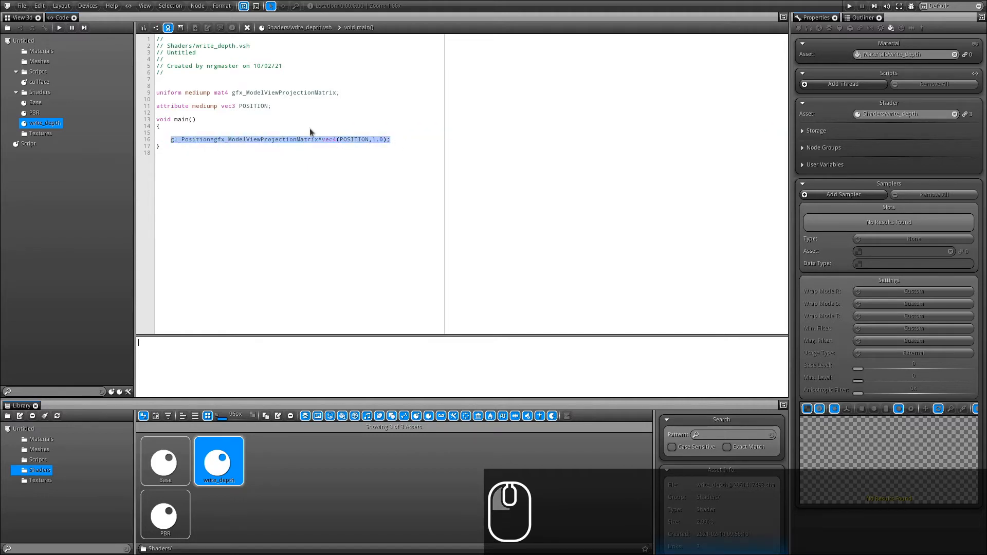
pyautogui.click(143, 27)
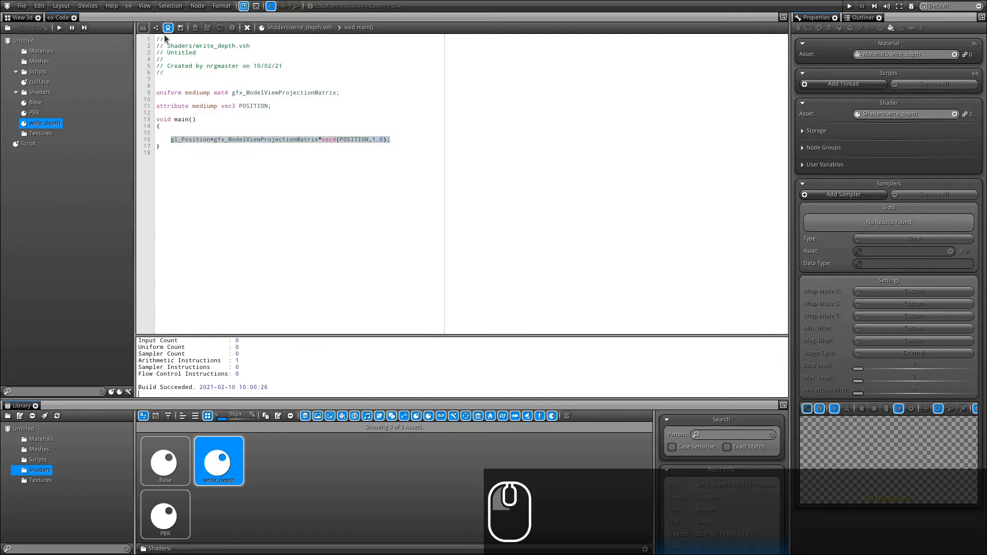
pyautogui.click(350, 134)
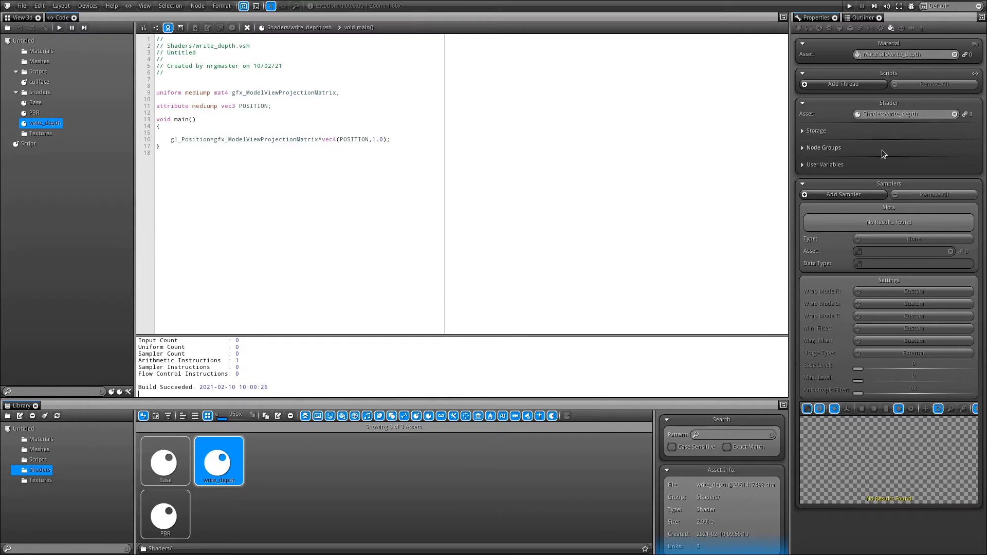
# - Switch to the 3D scene, select the small cube and set the viewport shading to Shaded+Wireframes
pyautogui.click(18, 19)
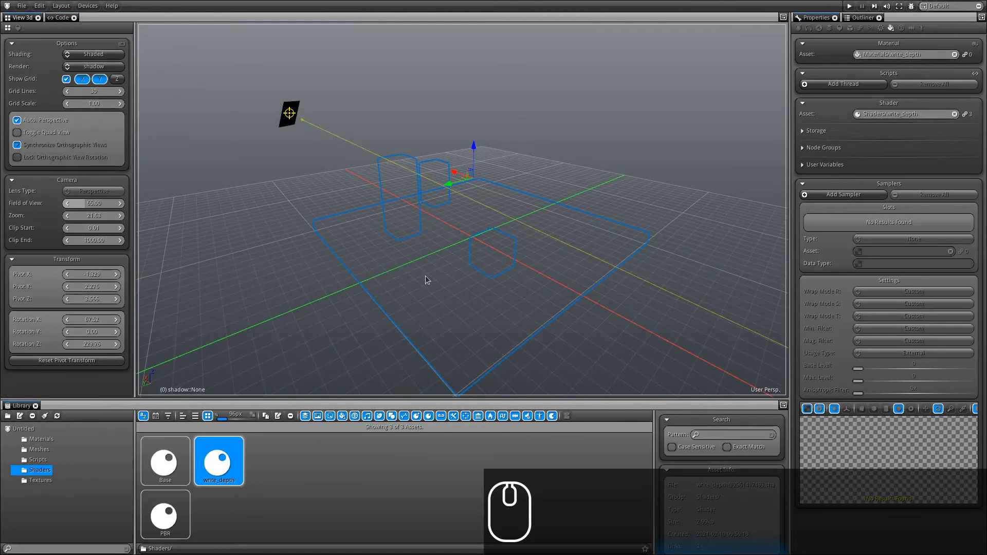
pyautogui.click(493, 252)
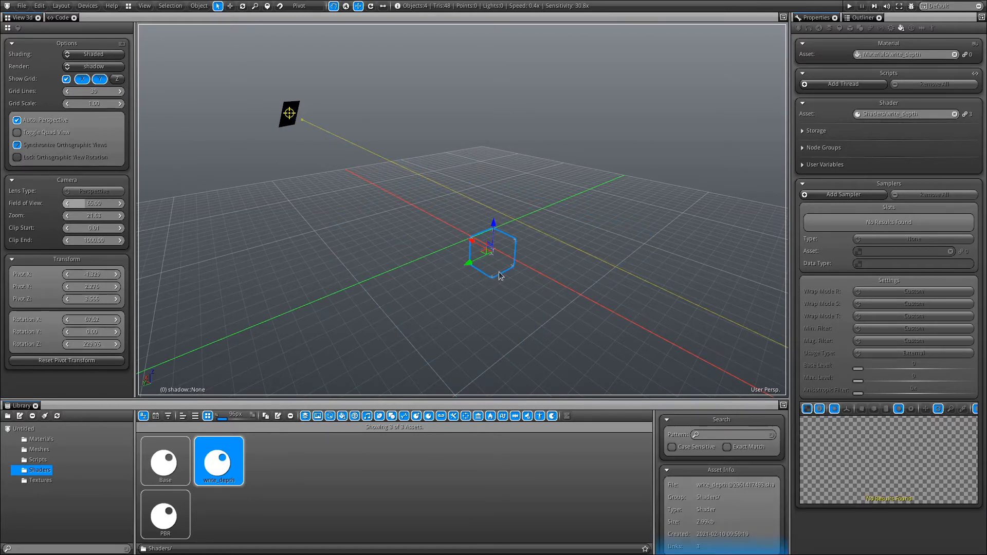
pyautogui.click(94, 53)
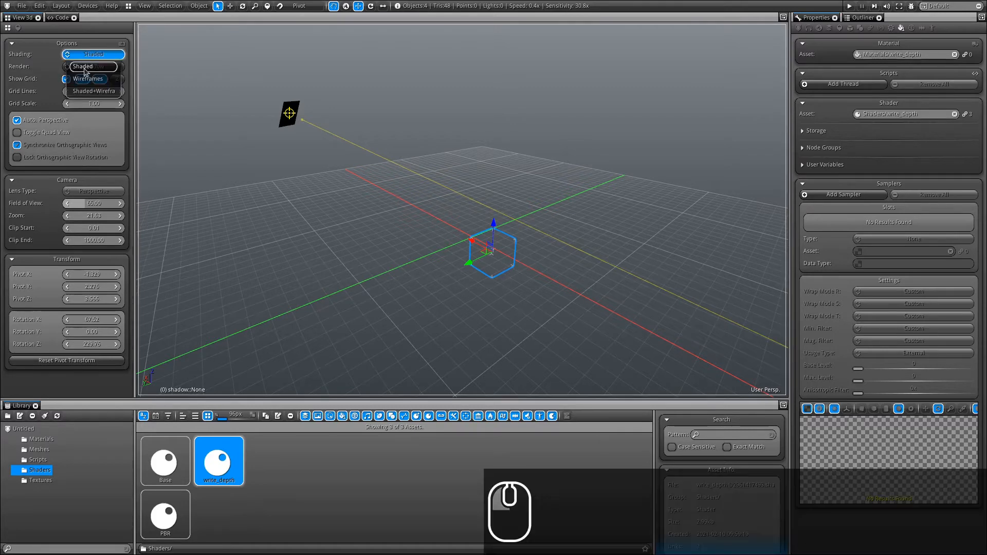
pyautogui.moveTo(136, 58); pyautogui.dragTo(169, 57)
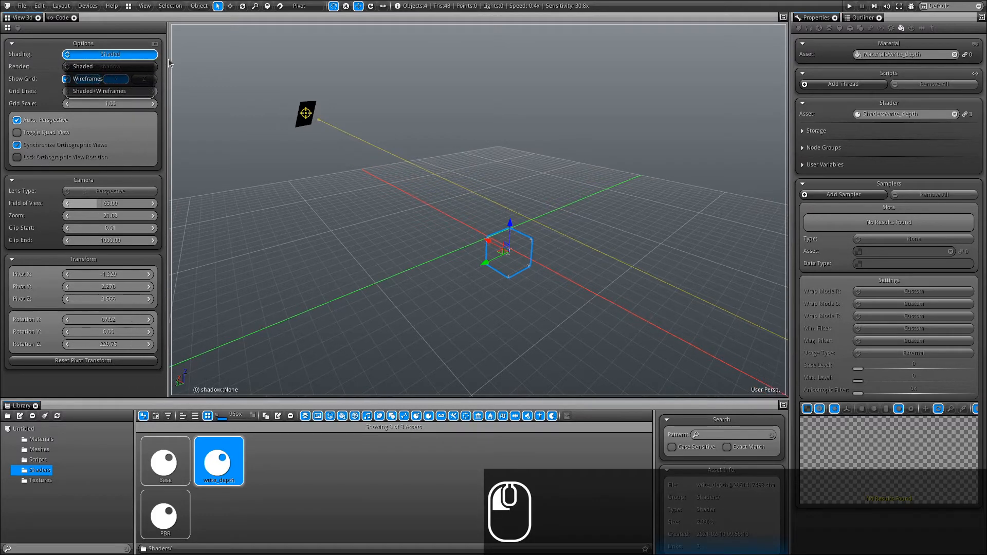
pyautogui.click(110, 91)
pyautogui.keyDown('alt'); pyautogui.moveTo(522, 193); pyautogui.dragTo(445, 294); pyautogui.keyUp('alt')
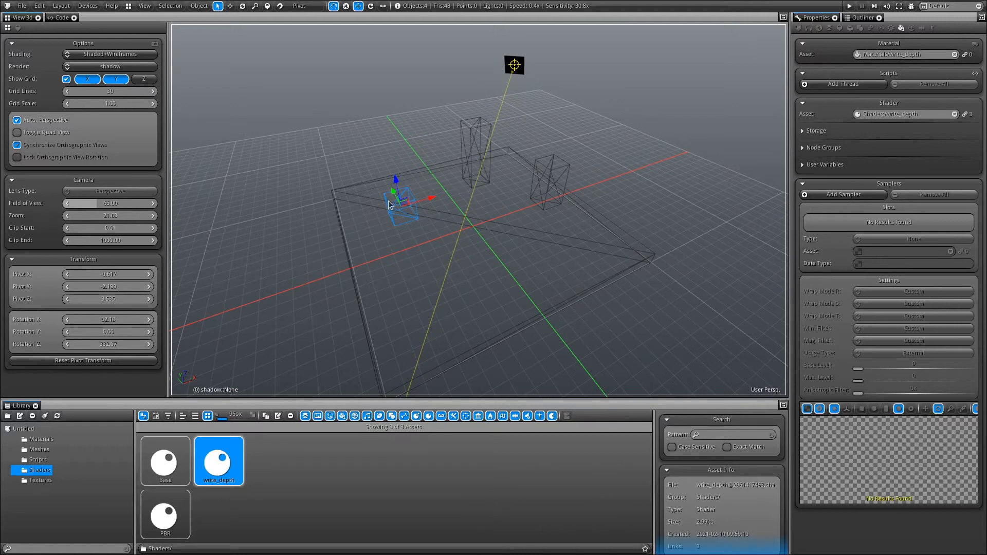
# - Expand the selected cube's LOD #0 static mesh settings and compare its material assignment on the shadow and Untitled render layers
pyautogui.click(859, 30)
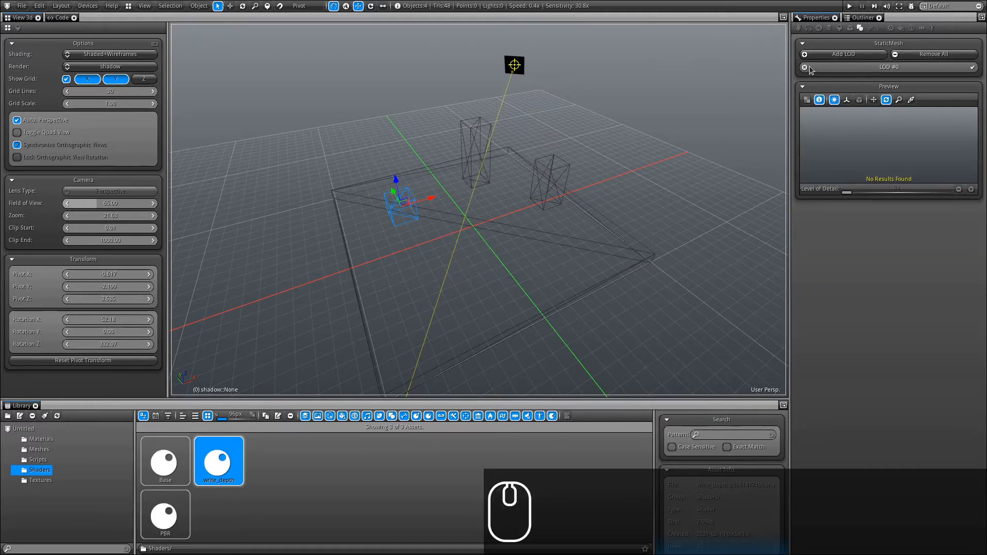
pyautogui.click(911, 67)
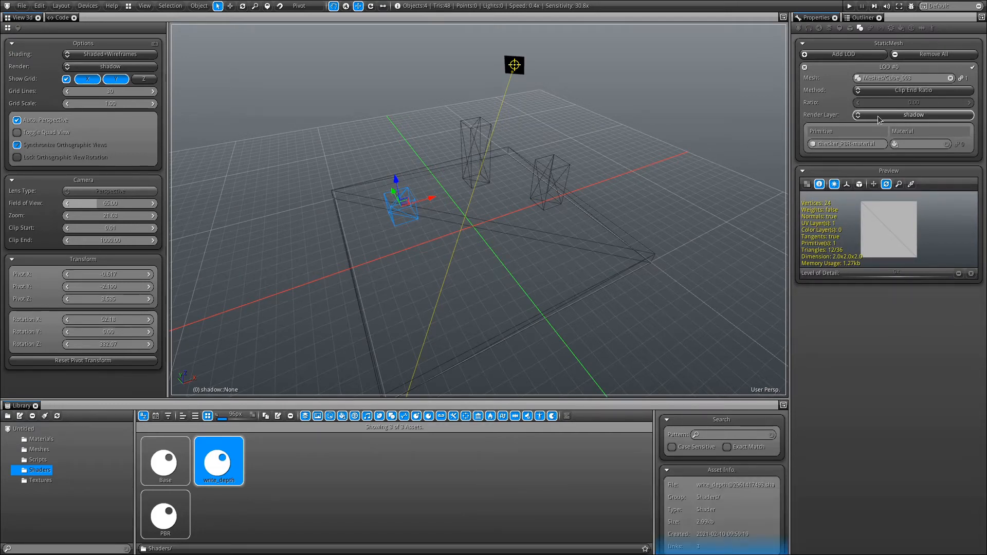
pyautogui.click(830, 149)
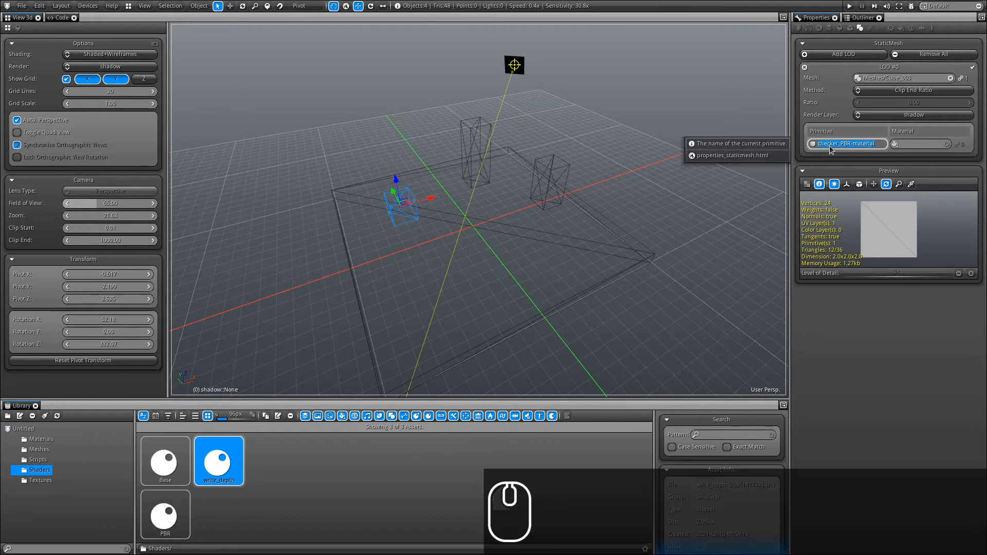
pyautogui.click(909, 148)
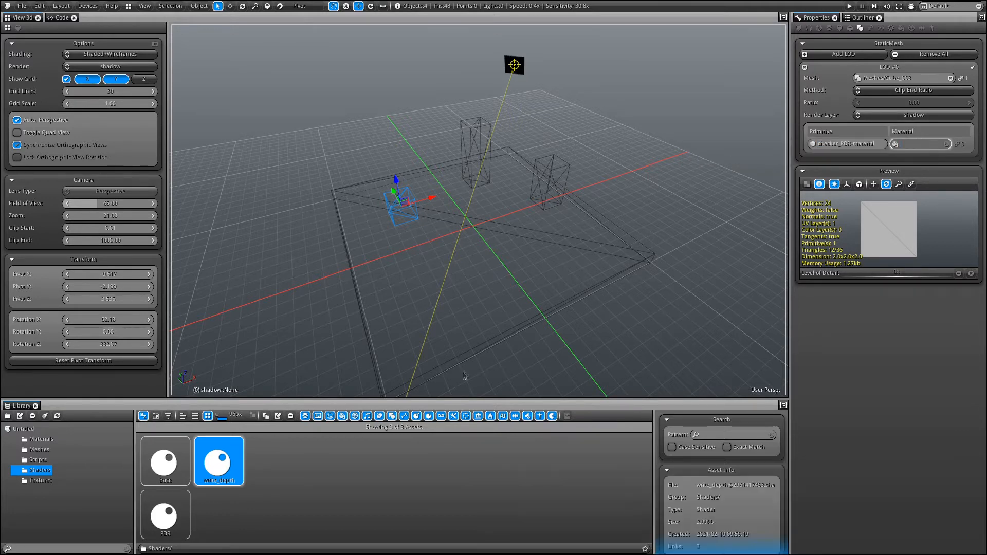
pyautogui.click(885, 117)
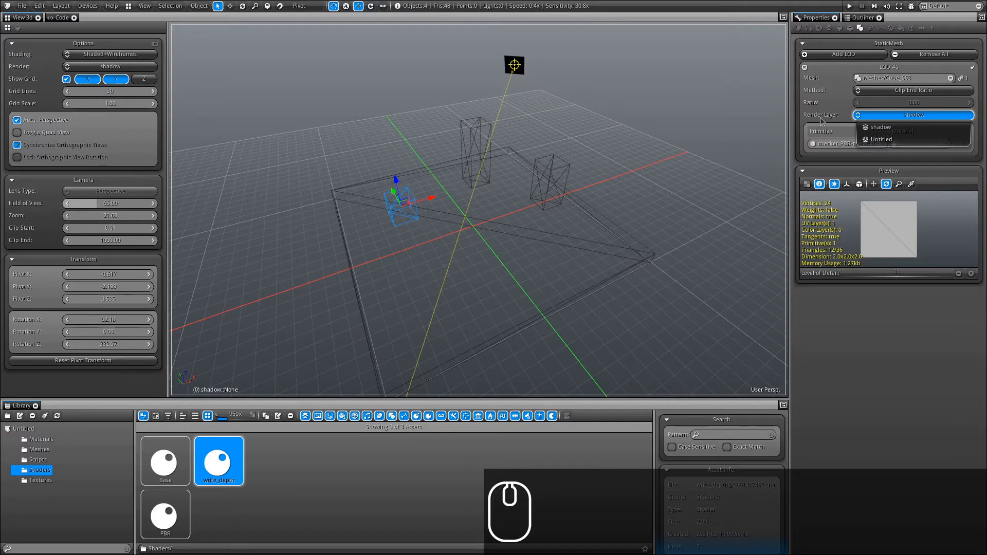
pyautogui.click(880, 139)
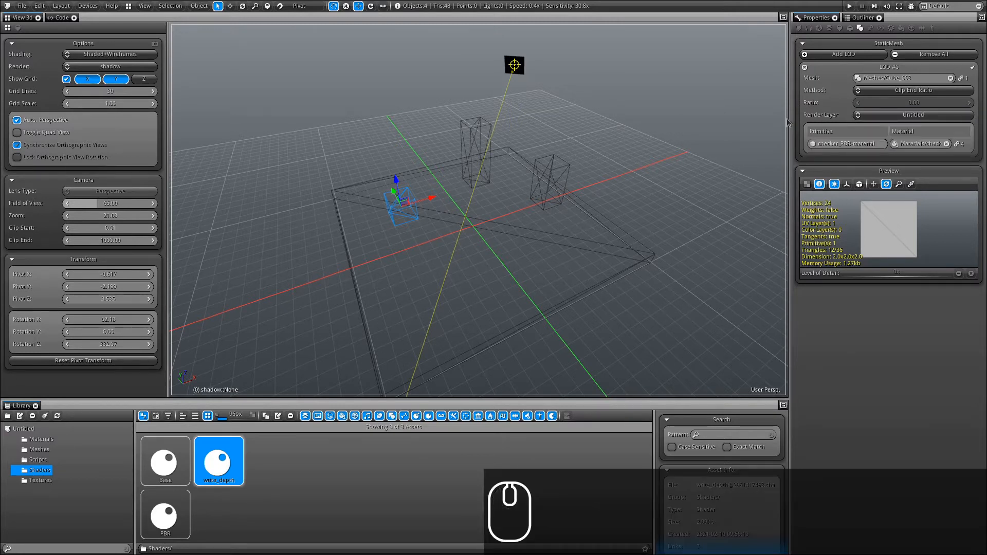
pyautogui.moveTo(789, 121); pyautogui.dragTo(743, 125)
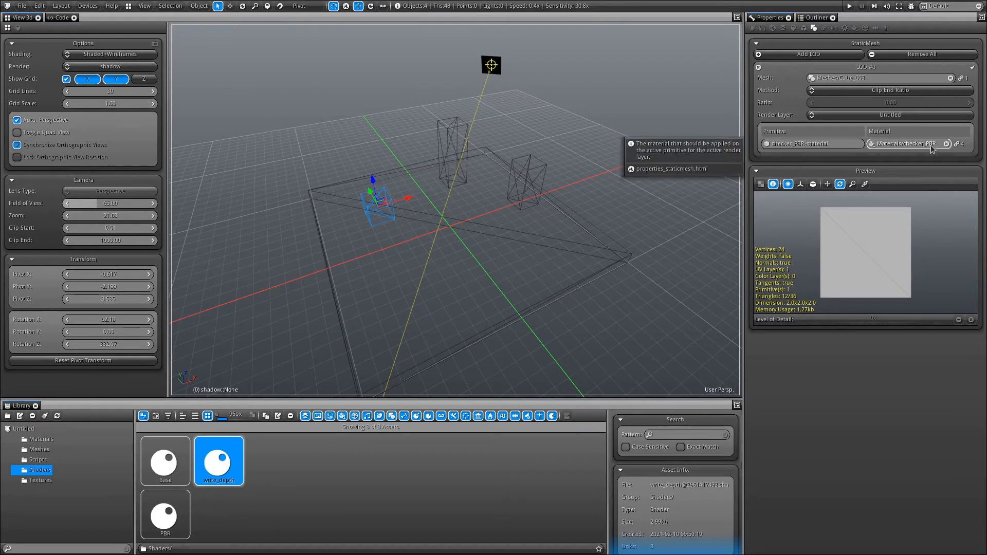
# - Set the cube's render layer to shadow and assign the write_depth material to its checker_PBR-material primitive
pyautogui.click(848, 115)
pyautogui.click(834, 128)
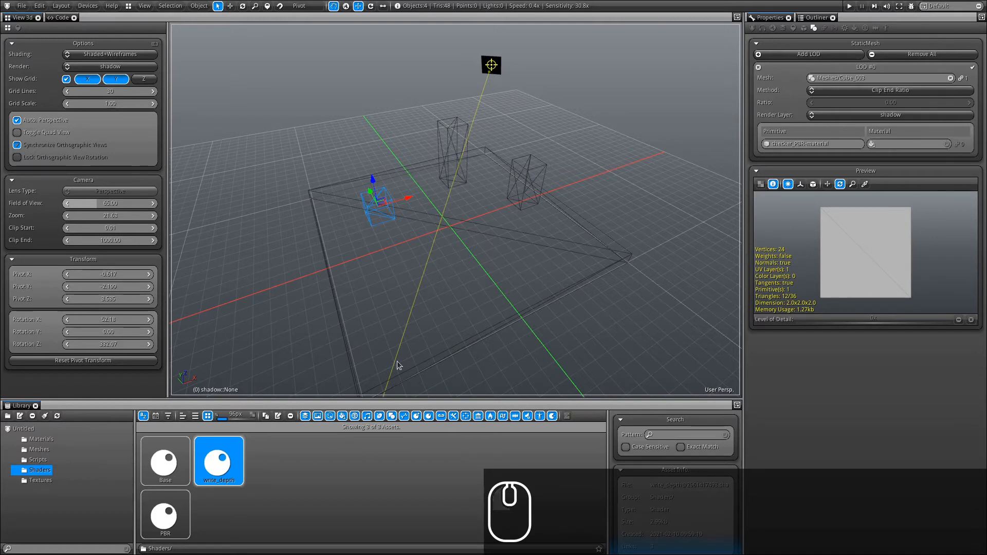
pyautogui.click(40, 440)
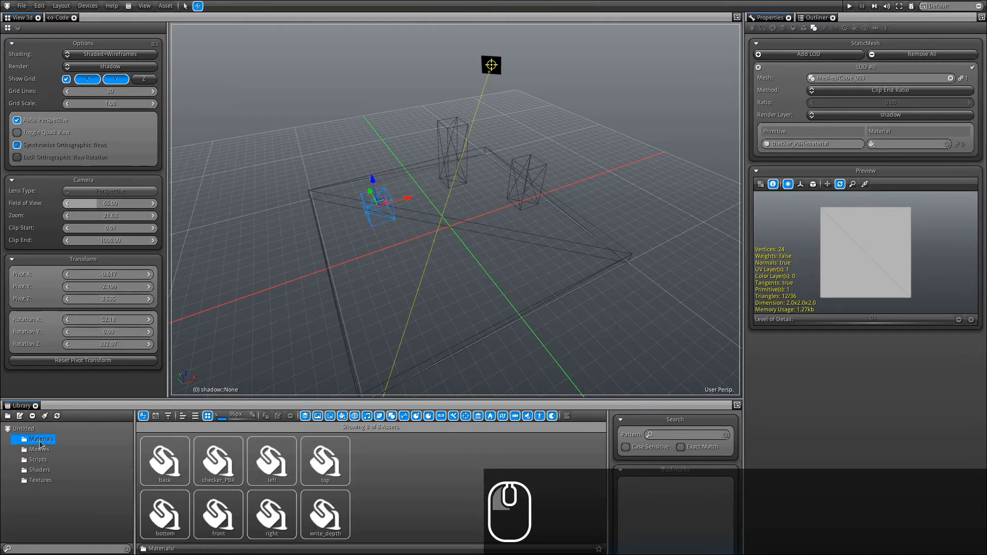
pyautogui.moveTo(332, 515); pyautogui.dragTo(889, 147)
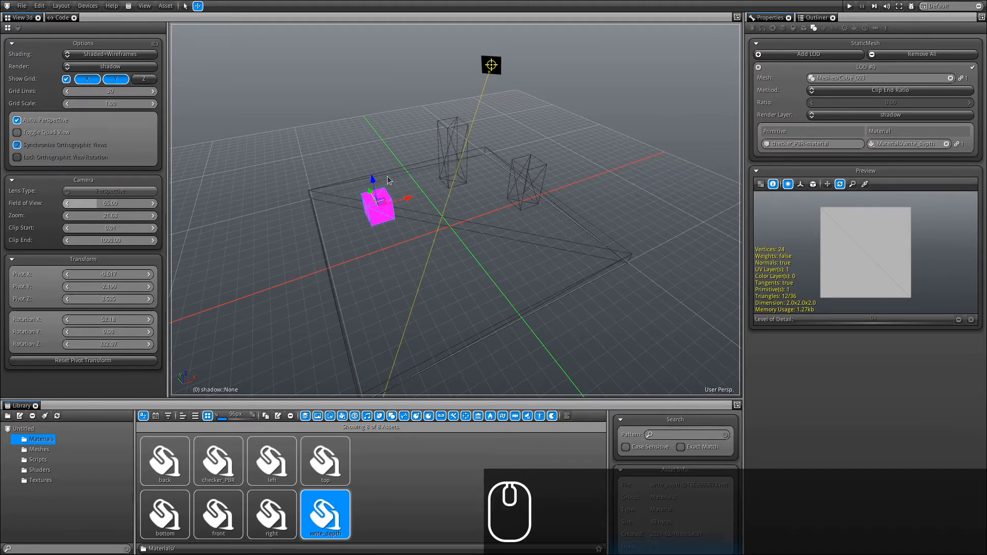
# - Apply the write_depth material to the floor slab and both upright boxes on the shadow layer
pyautogui.moveTo(325, 514); pyautogui.dragTo(492, 232)
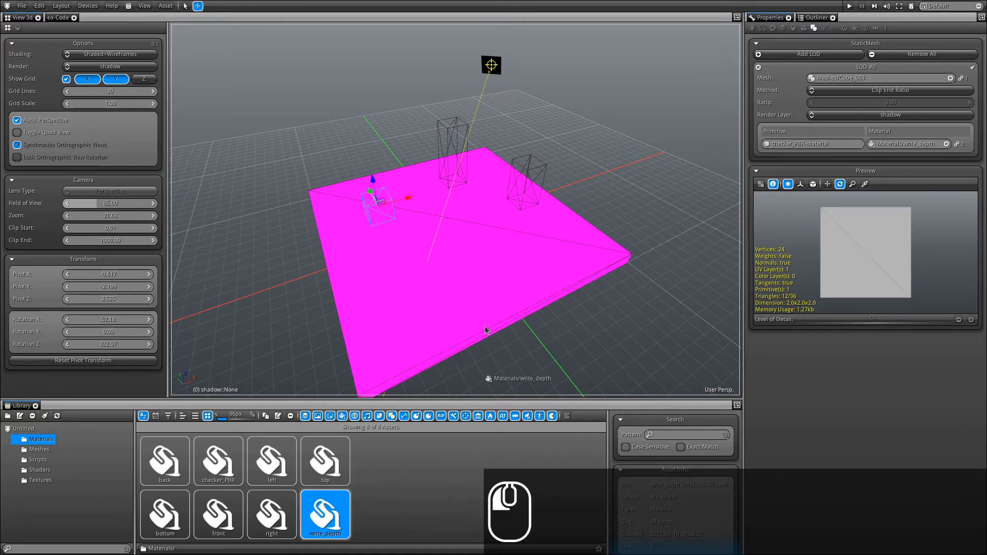
pyautogui.moveTo(350, 528); pyautogui.dragTo(519, 174)
pyautogui.keyDown('alt'); pyautogui.moveTo(375, 151); pyautogui.dragTo(728, 60); pyautogui.keyUp('alt')
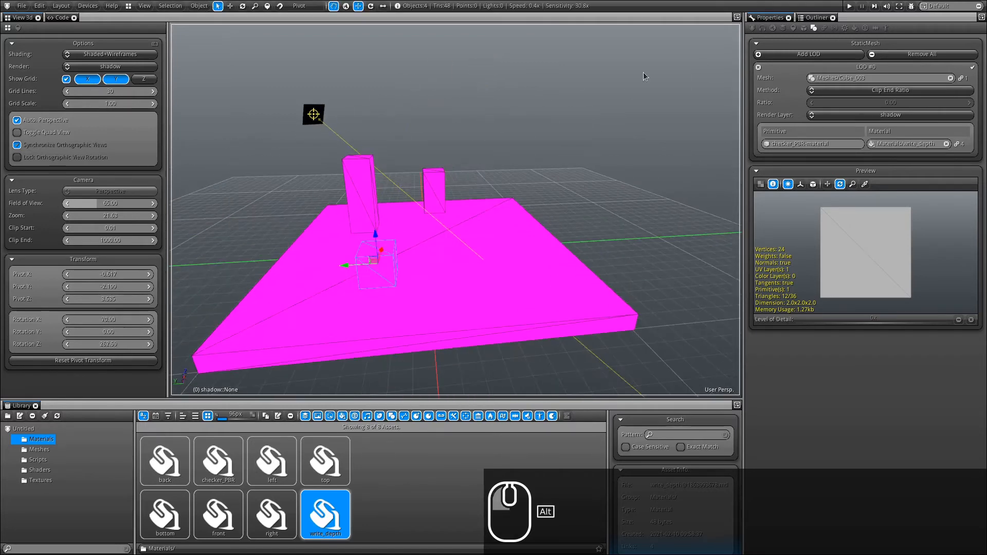
pyautogui.keyDown('alt'); pyautogui.moveTo(425, 137); pyautogui.dragTo(722, 131); pyautogui.keyUp('alt')
pyautogui.keyDown('alt'); pyautogui.keyDown('shift'); pyautogui.moveTo(414, 201); pyautogui.dragTo(514, 195); pyautogui.keyUp('shift'); pyautogui.keyUp('alt')
pyautogui.keyDown('alt'); pyautogui.moveTo(498, 155); pyautogui.dragTo(480, 212); pyautogui.keyUp('alt')
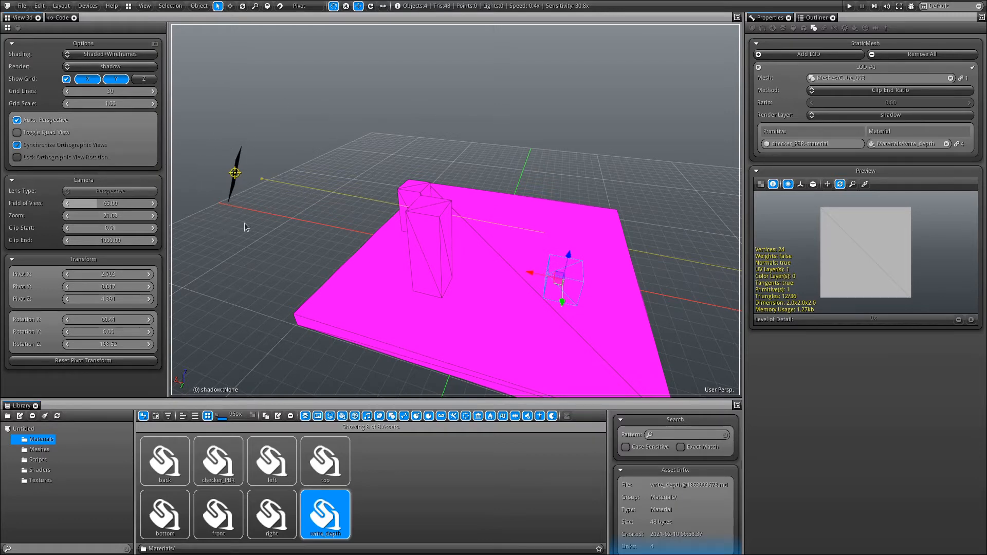
pyautogui.moveTo(430, 224); pyautogui.dragTo(717, 119)
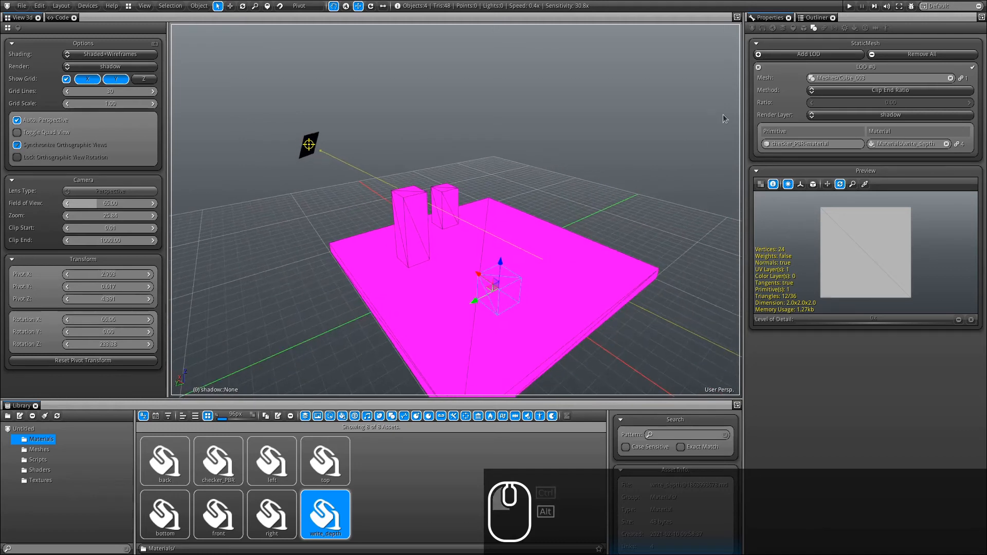
# - Select the probe, show its object properties with the cullface script, and stack the Properties panel beneath the Outliner
pyautogui.click(314, 143)
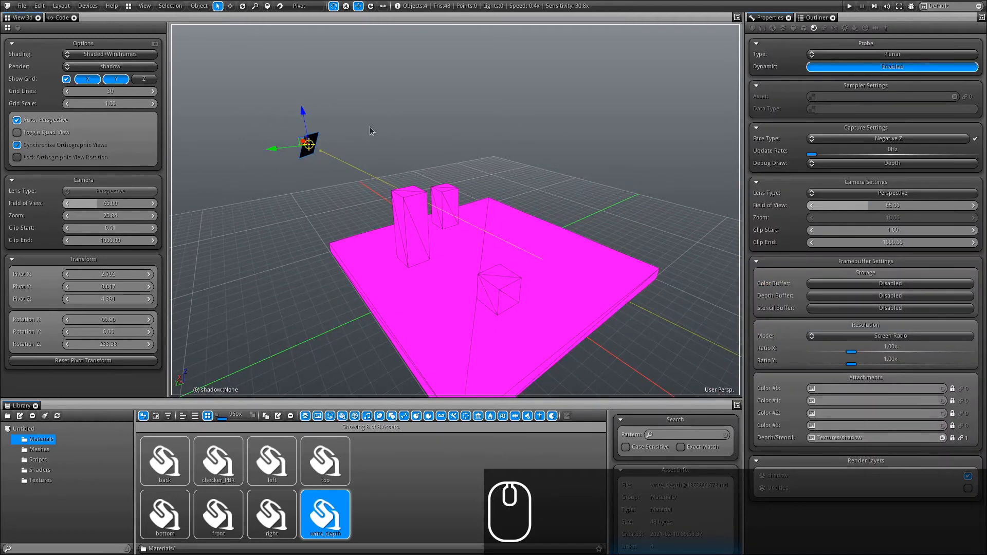
pyautogui.click(806, 29)
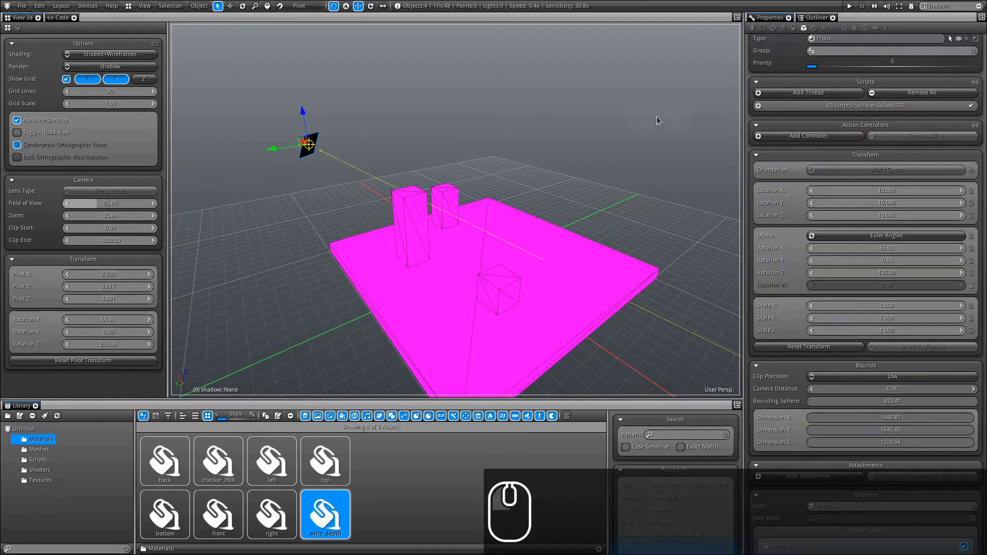
pyautogui.scroll(-1, 793, 104)
pyautogui.scroll(2, 755, 129)
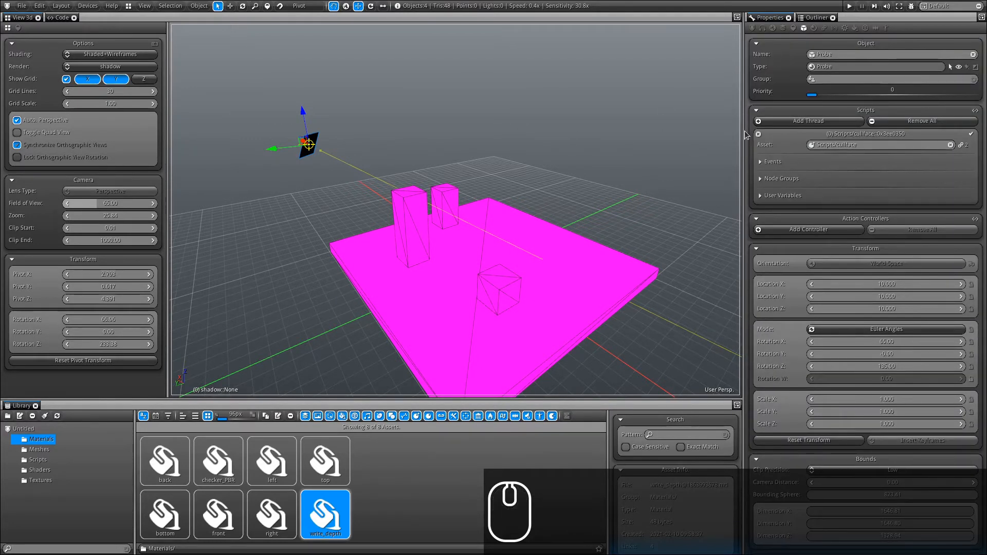
pyautogui.keyDown('alt'); pyautogui.moveTo(743, 136); pyautogui.dragTo(760, 189); pyautogui.keyUp('alt')
pyautogui.moveTo(770, 15); pyautogui.dragTo(769, 192)
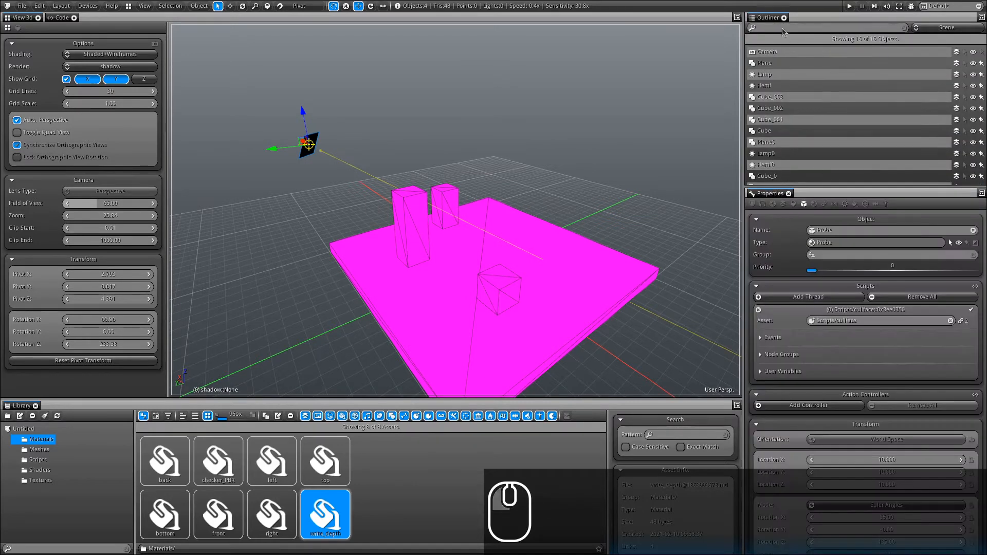
# - Dock the Outliner beside the Properties panel and show a second 3D view in the freed area
pyautogui.moveTo(759, 17); pyautogui.dragTo(826, 194)
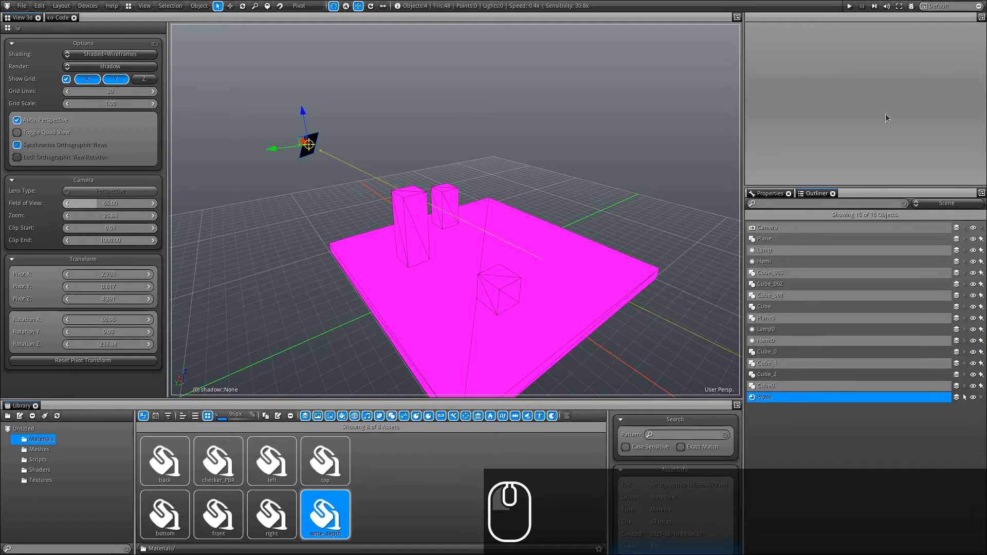
pyautogui.click(981, 17)
pyautogui.click(945, 41)
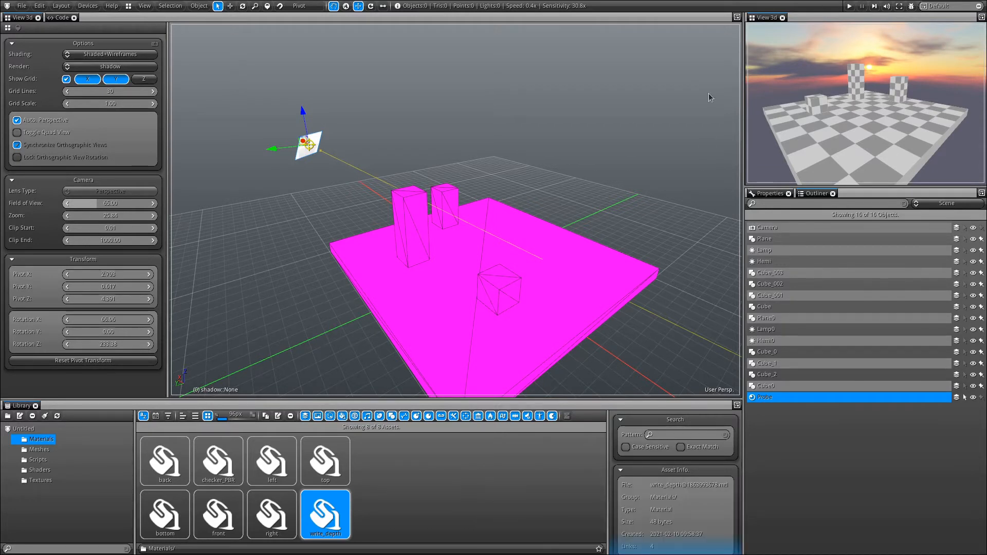
# - Set the probe's camera lens type to Orthographic+Zoom
pyautogui.press('alt')
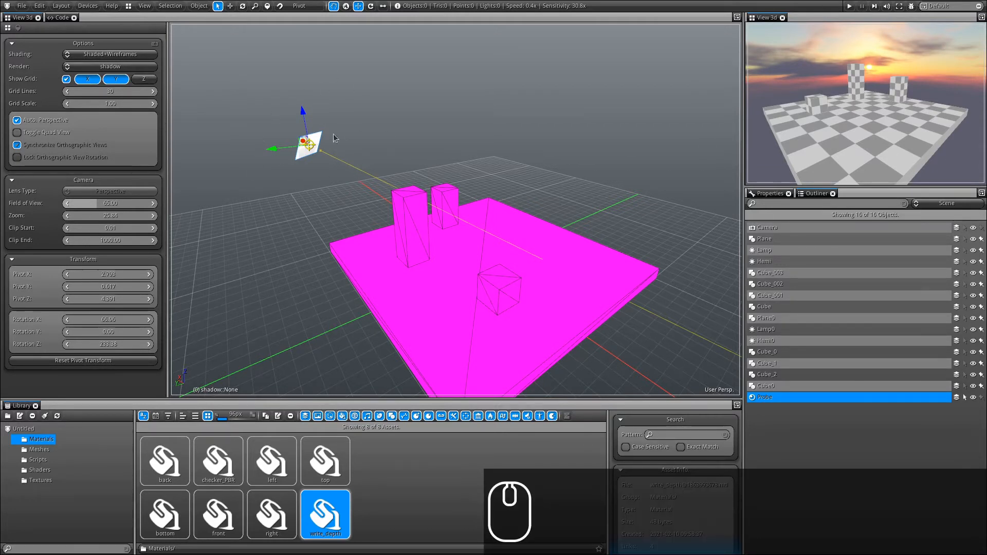
pyautogui.keyDown('alt'); pyautogui.moveTo(314, 176); pyautogui.dragTo(432, 296); pyautogui.keyUp('alt')
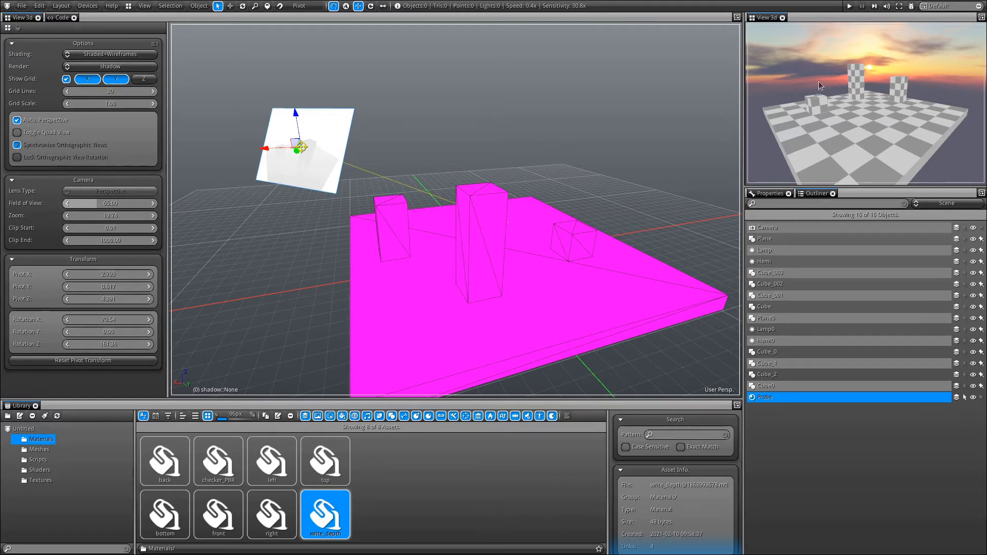
pyautogui.keyDown('alt'); pyautogui.moveTo(447, 129); pyautogui.dragTo(510, 256); pyautogui.keyUp('alt')
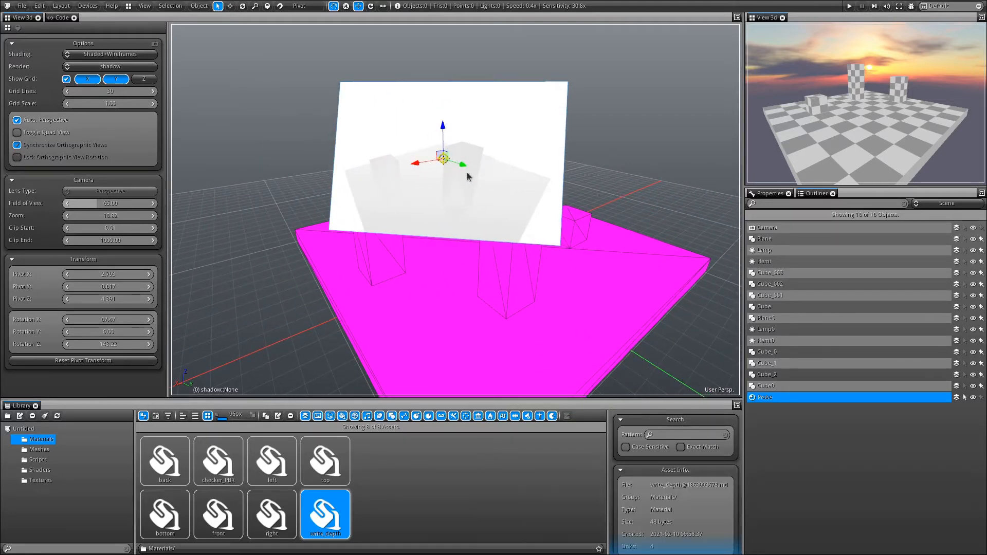
pyautogui.click(770, 194)
pyautogui.scroll(-5, 765, 345)
pyautogui.scroll(-4, 766, 344)
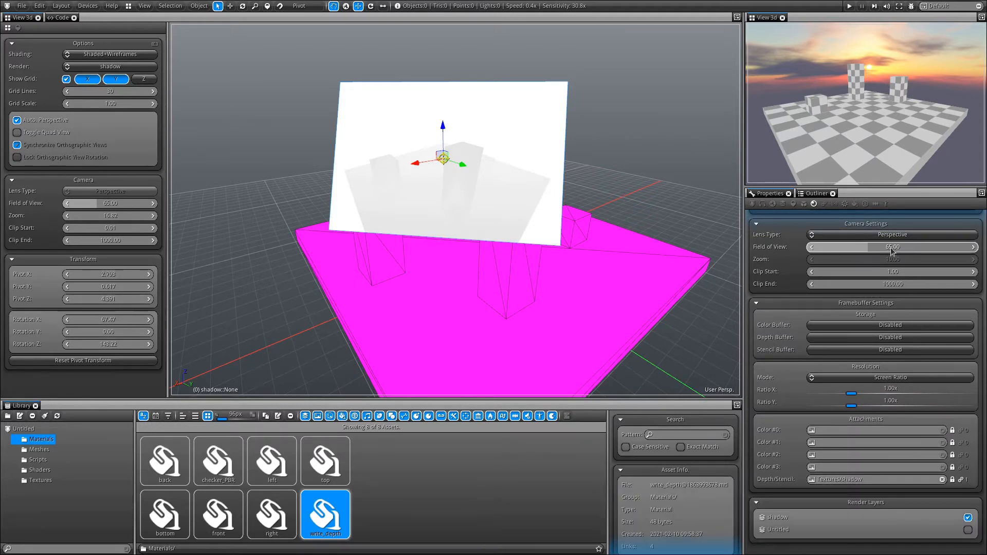
pyautogui.click(829, 234)
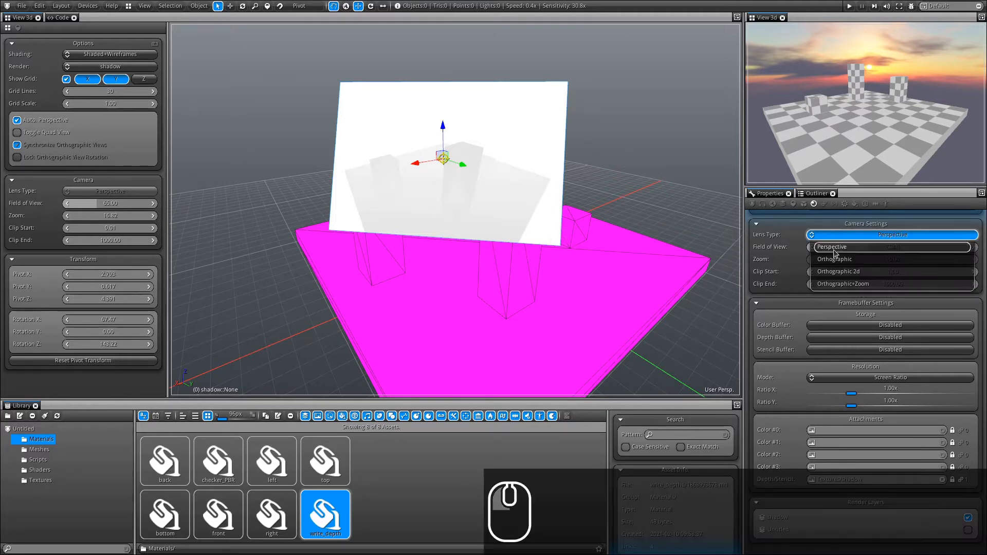
pyautogui.click(826, 284)
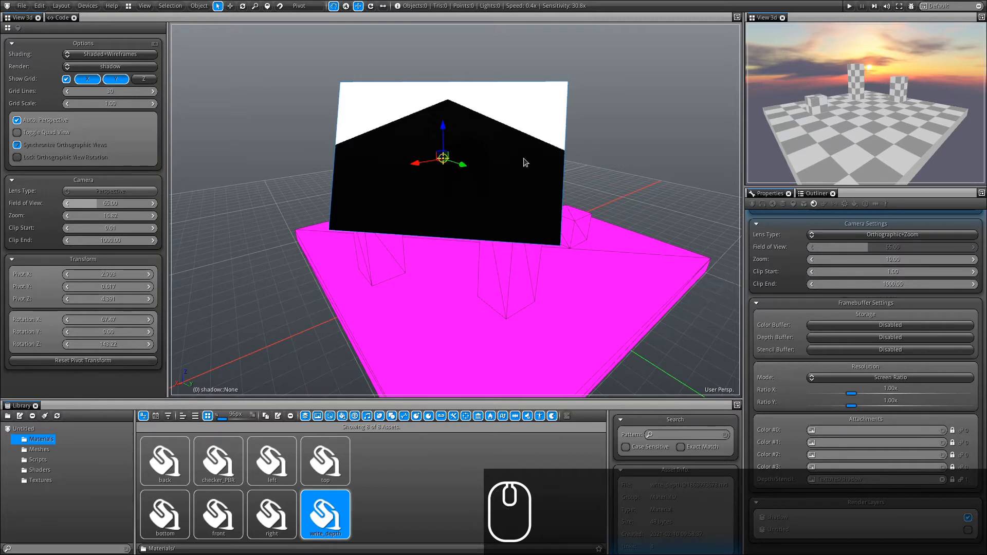
# - Examine the probe's distance and viewing direction relative to the floor slab and the boxes
pyautogui.keyDown('alt'); pyautogui.moveTo(636, 190); pyautogui.dragTo(409, 222); pyautogui.keyUp('alt')
pyautogui.keyDown('alt'); pyautogui.moveTo(524, 256); pyautogui.dragTo(436, 238); pyautogui.keyUp('alt')
pyautogui.scroll(-5, 559, 269)
pyautogui.keyDown('ctrl'); pyautogui.keyDown('alt'); pyautogui.moveTo(626, 279); pyautogui.dragTo(516, 237); pyautogui.keyUp('alt'); pyautogui.keyUp('ctrl')
pyautogui.keyDown('alt'); pyautogui.keyDown('shift'); pyautogui.moveTo(516, 238); pyautogui.dragTo(509, 362); pyautogui.keyUp('shift'); pyautogui.keyUp('alt')
pyautogui.keyDown('alt'); pyautogui.keyDown('shift'); pyautogui.moveTo(534, 159); pyautogui.dragTo(481, 175); pyautogui.keyUp('shift'); pyautogui.keyUp('alt')
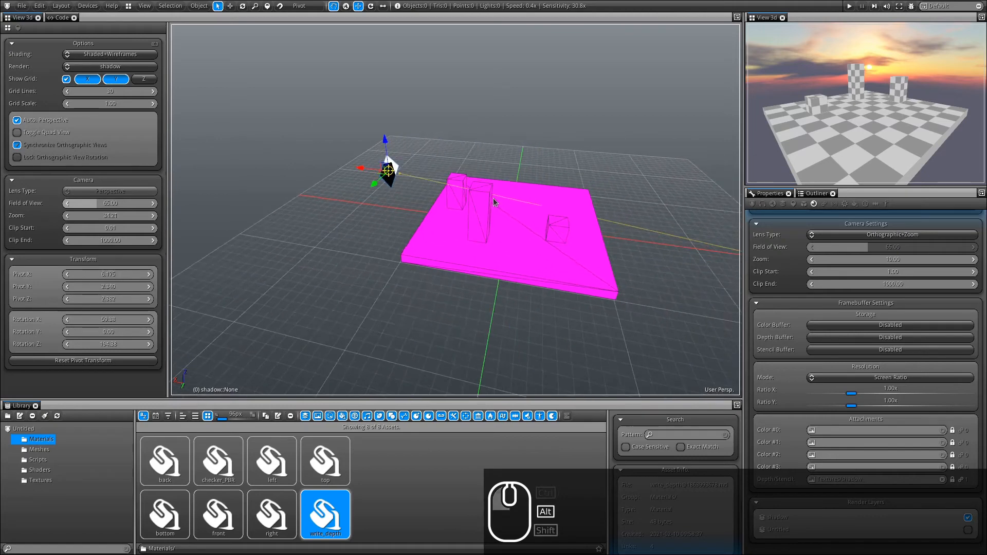
pyautogui.scroll(5, 493, 201)
pyautogui.keyDown('ctrl'); pyautogui.keyDown('alt'); pyautogui.moveTo(455, 218); pyautogui.dragTo(445, 199); pyautogui.keyUp('alt'); pyautogui.keyUp('ctrl')
pyautogui.keyDown('alt'); pyautogui.keyDown('shift'); pyautogui.moveTo(509, 206); pyautogui.dragTo(456, 204); pyautogui.keyUp('shift'); pyautogui.keyUp('alt')
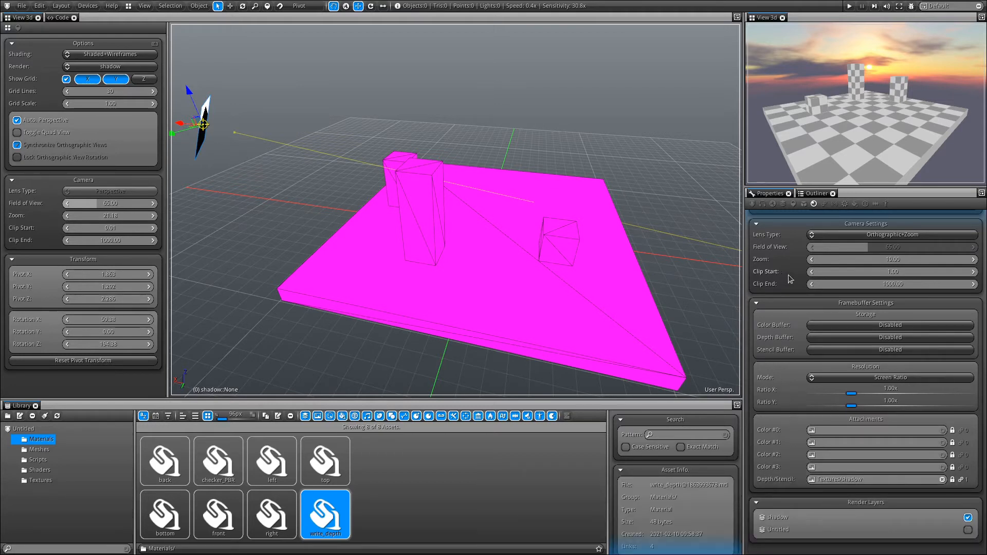
# - Set the probe camera's clip end to 30 and bring the front of its depth preview into view
pyautogui.click(906, 284)
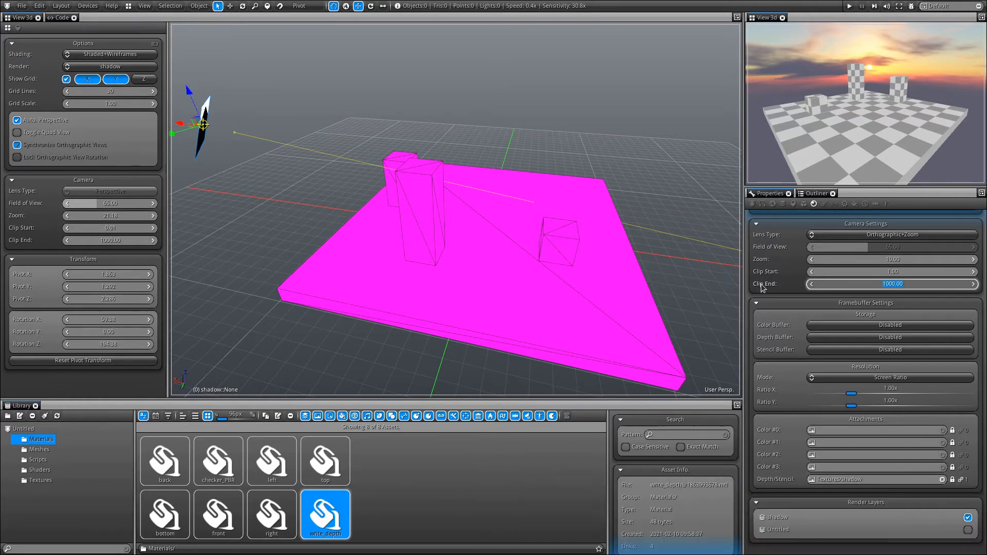
pyautogui.write('30')
pyautogui.press('Return')
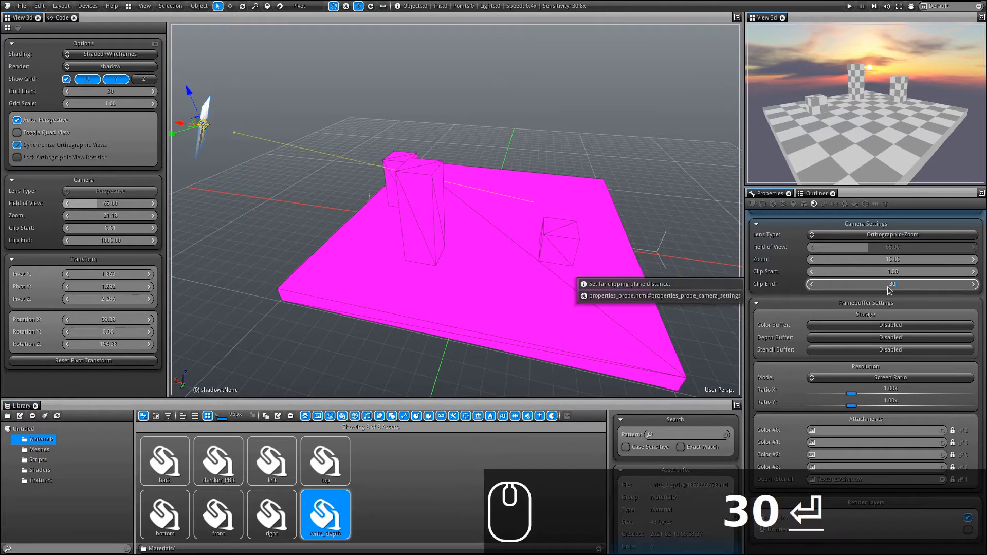
pyautogui.keyDown('alt'); pyautogui.moveTo(419, 140); pyautogui.dragTo(659, 132); pyautogui.keyUp('alt')
pyautogui.keyDown('ctrl'); pyautogui.keyDown('alt'); pyautogui.moveTo(491, 149); pyautogui.dragTo(488, 223); pyautogui.keyUp('alt'); pyautogui.keyUp('ctrl')
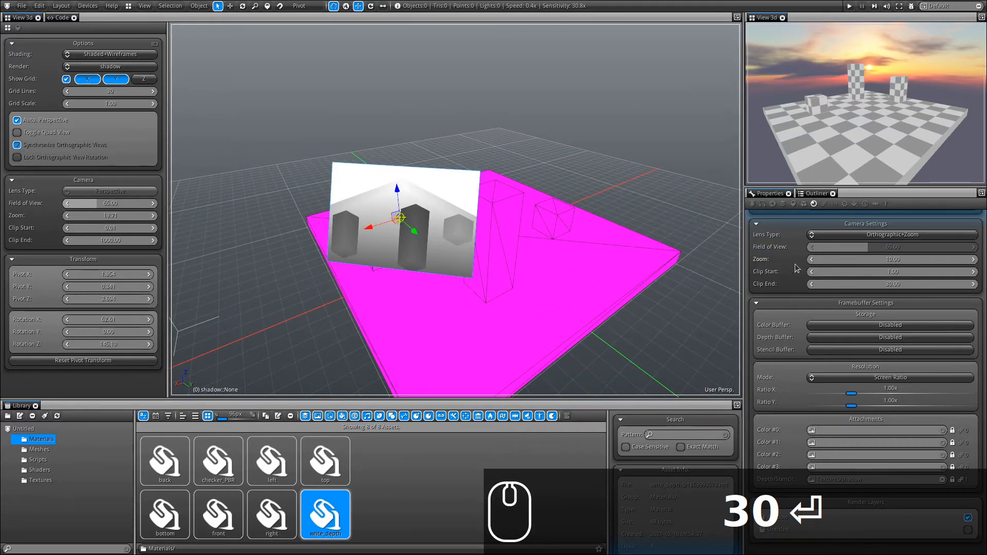
# - Set the probe camera's zoom to 19.40 and clip start to 4.30, and re-enter 30 as clip end
pyautogui.keyDown('shift'); pyautogui.moveTo(865, 266); pyautogui.dragTo(943, 276); pyautogui.keyUp('shift')
pyautogui.moveTo(942, 272)
pyautogui.keyDown('shift'); pyautogui.mouseDown(button='right')
pyautogui.moveTo(932, 278)
pyautogui.moveTo(962, 282)
pyautogui.moveTo(944, 283)
pyautogui.mouseUp(button='right'); pyautogui.keyUp('shift')
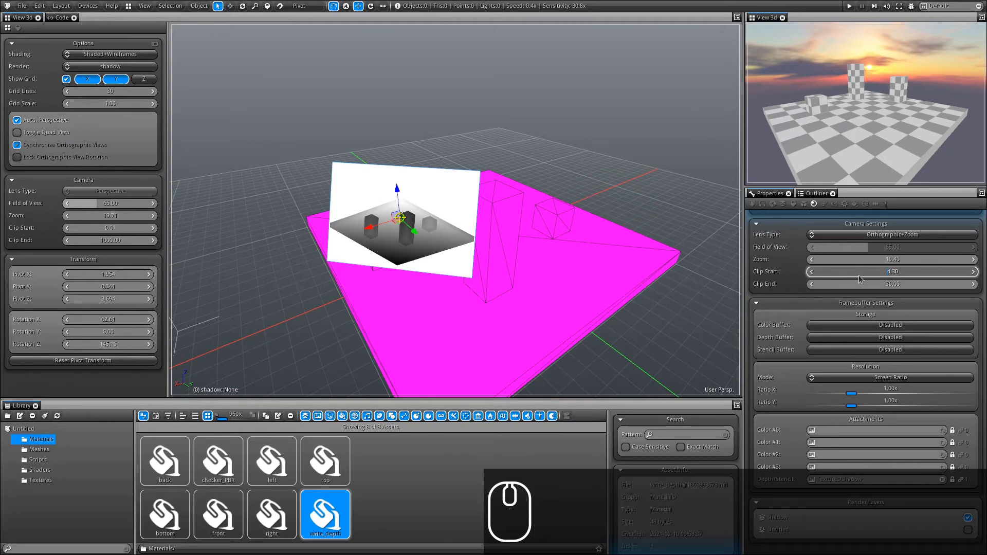
pyautogui.moveTo(910, 283); pyautogui.dragTo(910, 287, button='right')
pyautogui.write('30')
pyautogui.press('Return')
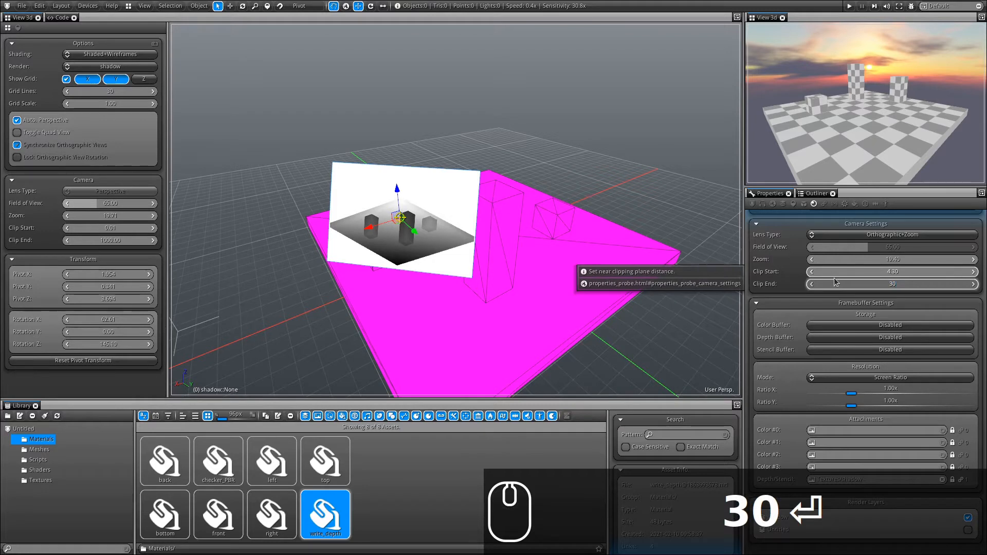
# - Refine the probe camera's zoom to 19.5 and view the depth preview at an angle
pyautogui.click(905, 262)
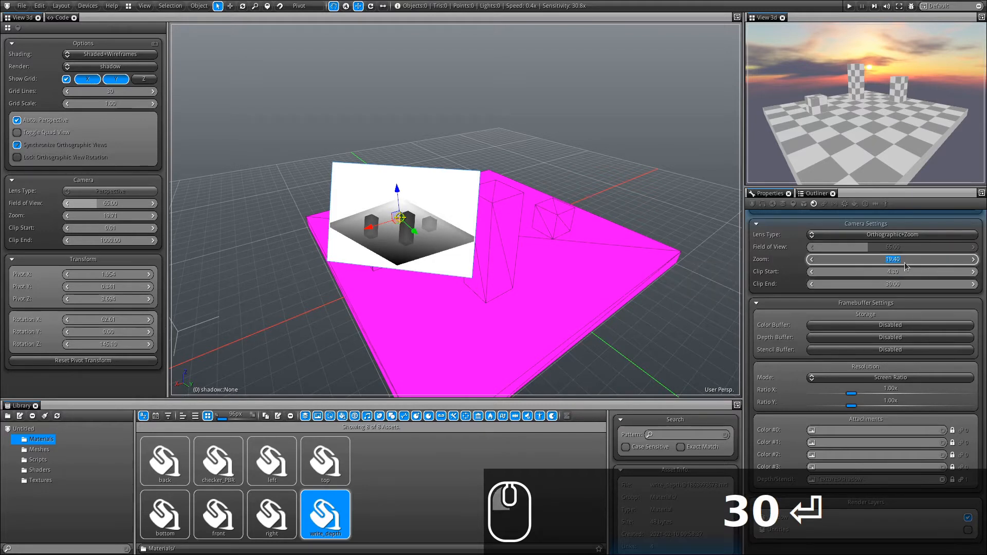
pyautogui.write('19.5')
pyautogui.press('Return')
pyautogui.keyDown('alt'); pyautogui.moveTo(442, 175); pyautogui.dragTo(385, 187); pyautogui.keyUp('alt')
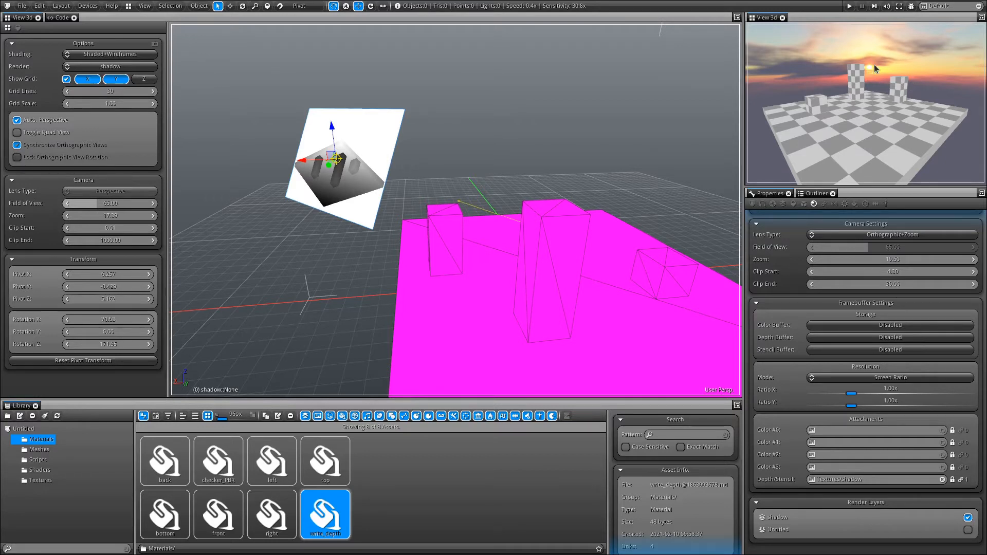
# - Show the Untitled render layer in the main 3D view and select the tall upright box
pyautogui.click(864, 95)
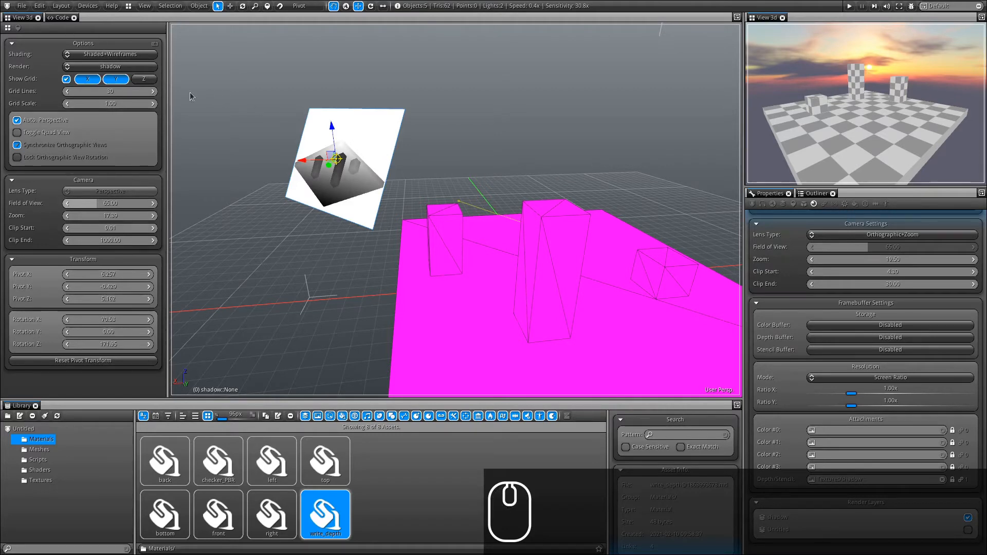
pyautogui.rightClick(473, 160)
pyautogui.hotkey('shift', '2')
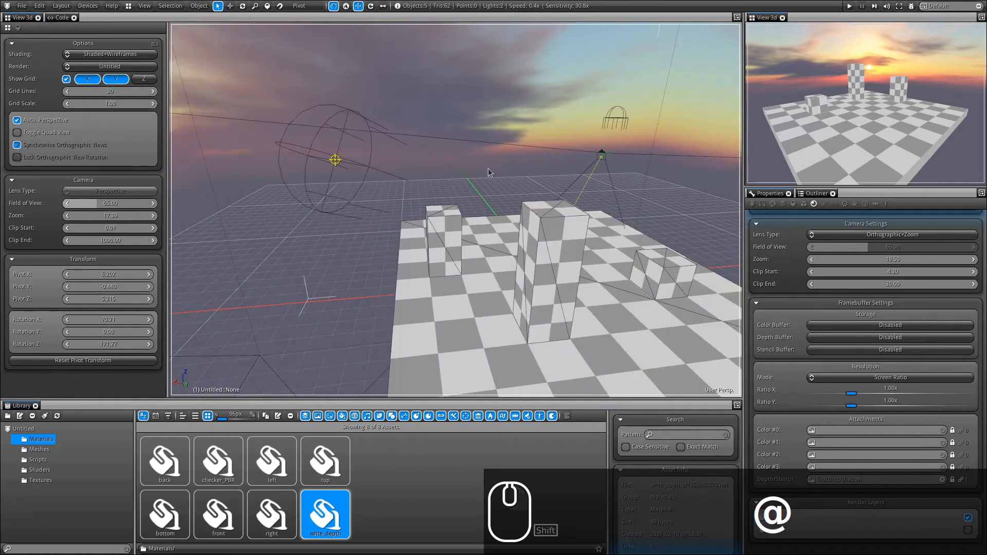
pyautogui.click(556, 236)
pyautogui.keyDown('alt'); pyautogui.moveTo(556, 236); pyautogui.dragTo(484, 223); pyautogui.keyUp('alt')
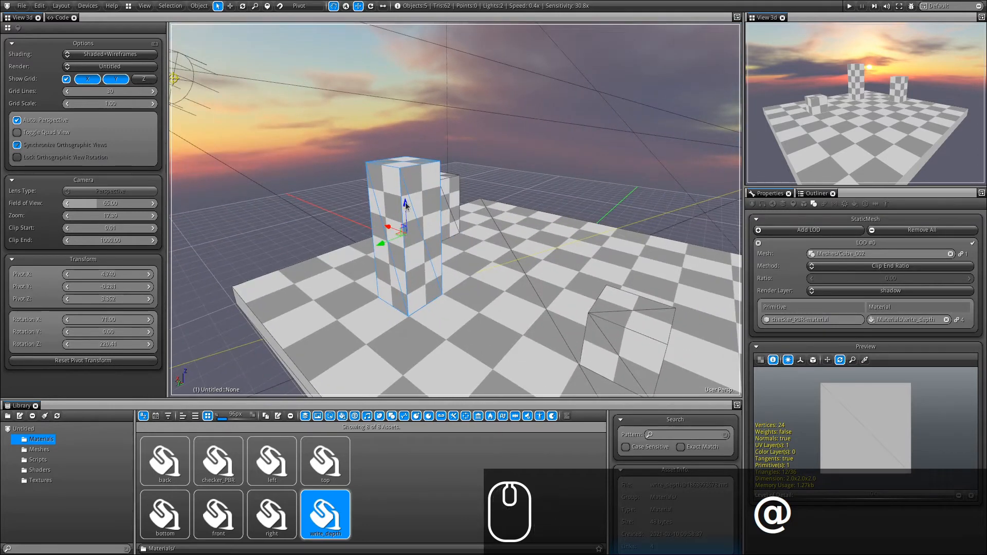
# - Show the checker_PBR material in the tall box's material properties and check which shader it uses
pyautogui.click(854, 206)
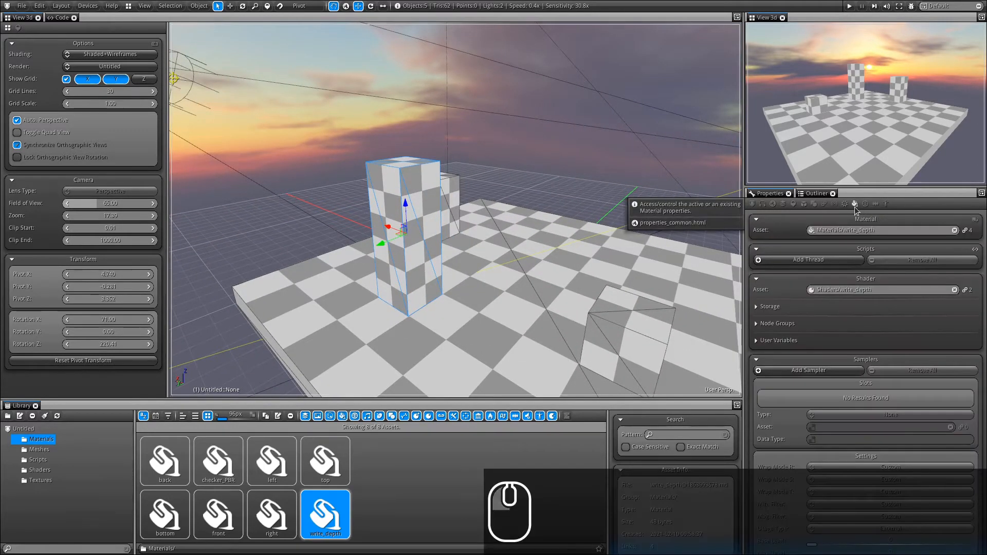
pyautogui.click(954, 230)
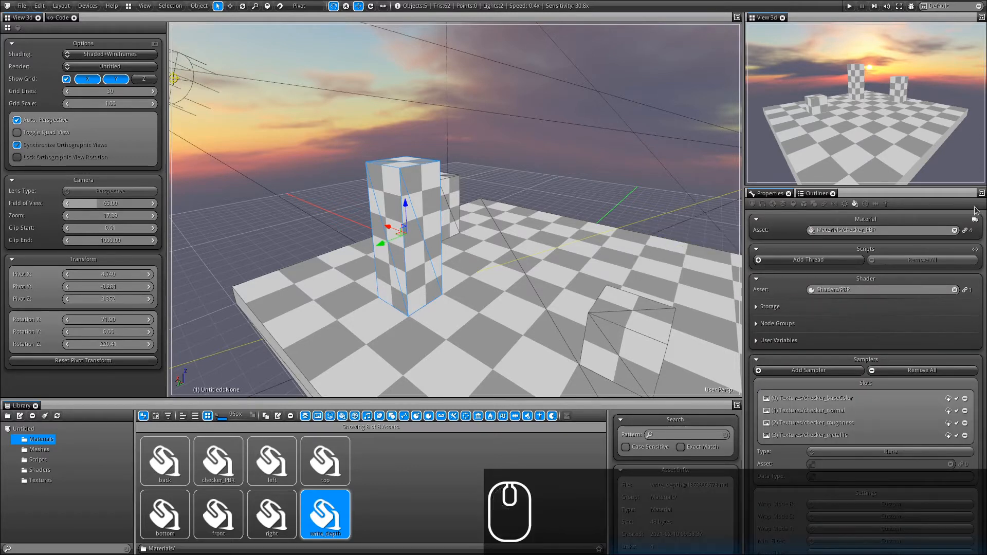
pyautogui.click(876, 232)
pyautogui.doubleClick(876, 232)
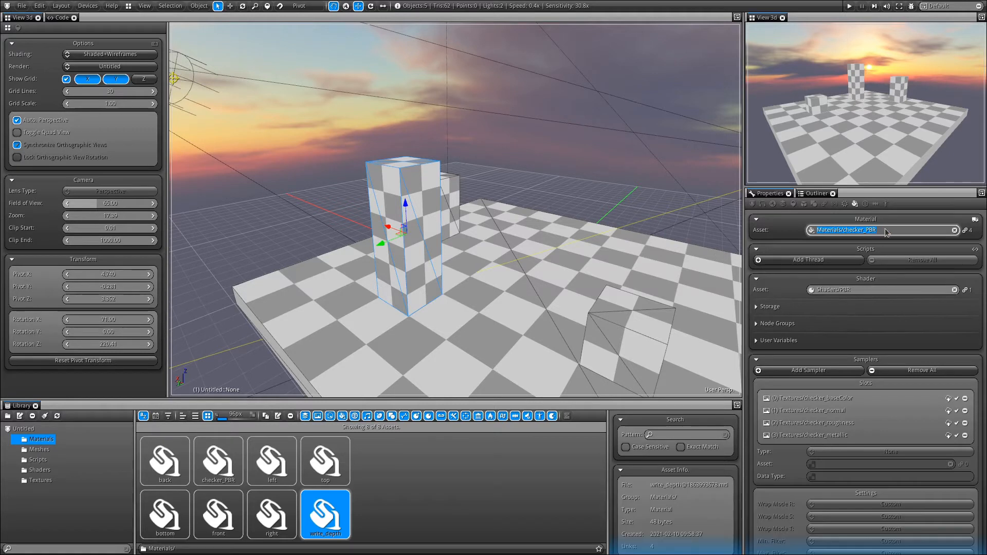
pyautogui.doubleClick(868, 290)
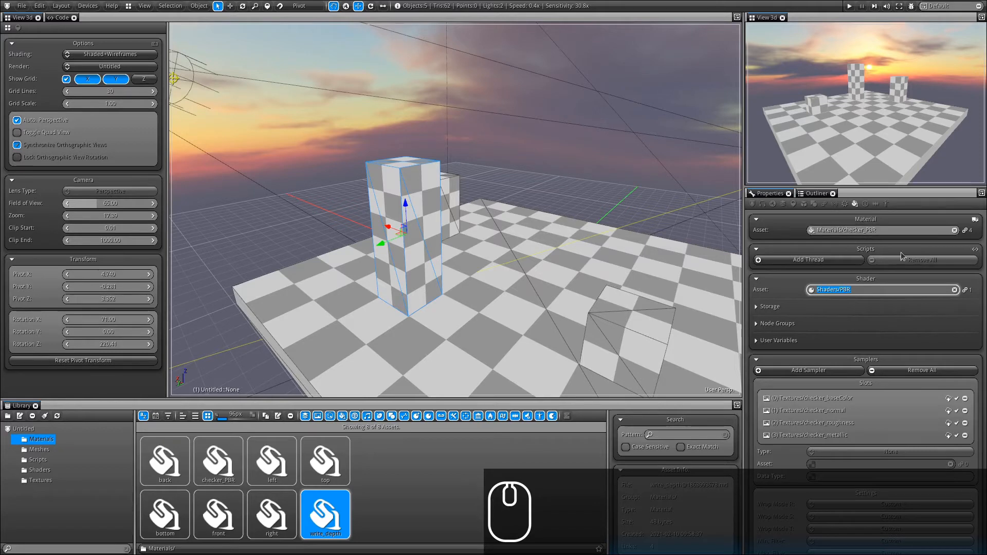
pyautogui.click(863, 294)
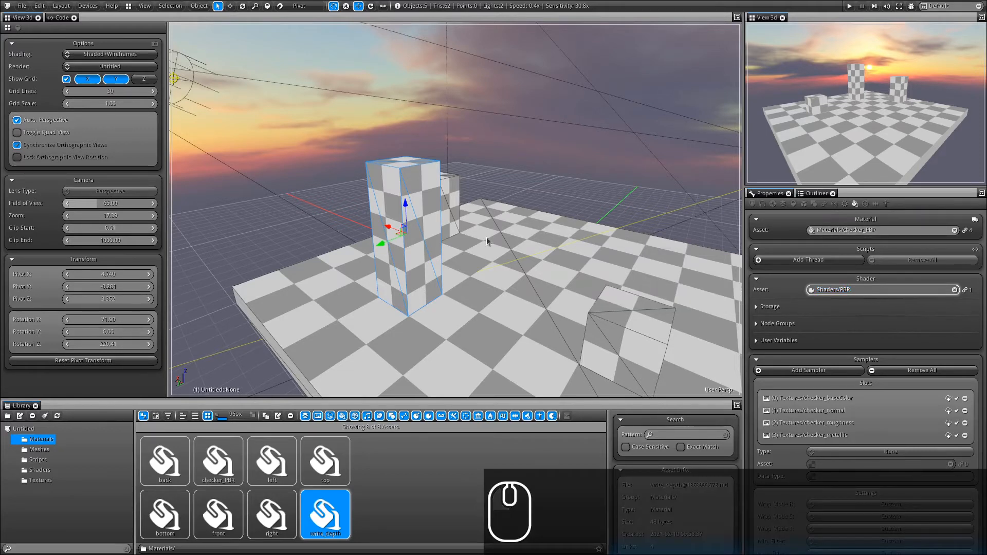
# - Open the PBR shader for code editing, review its node graph, and switch to its text source
pyautogui.click(58, 20)
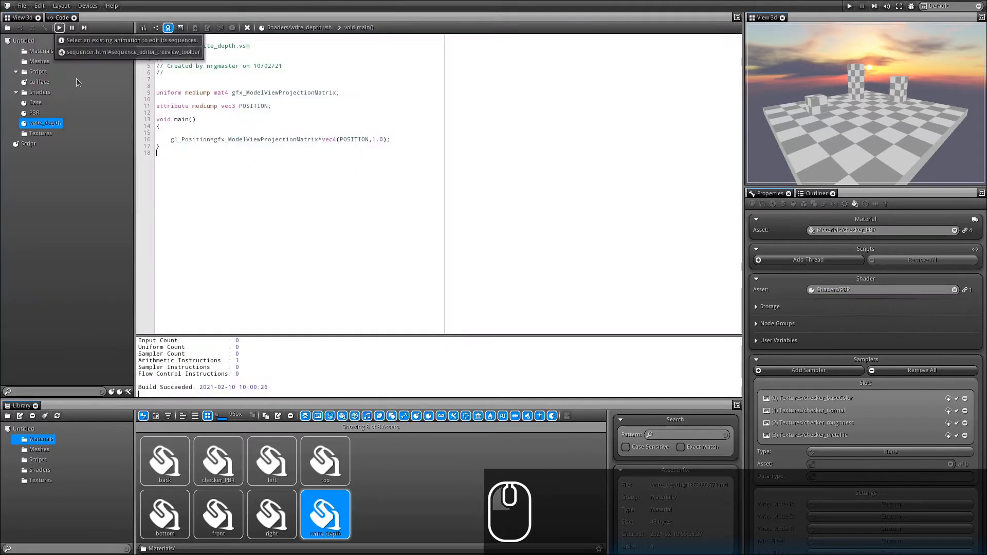
pyautogui.click(35, 112)
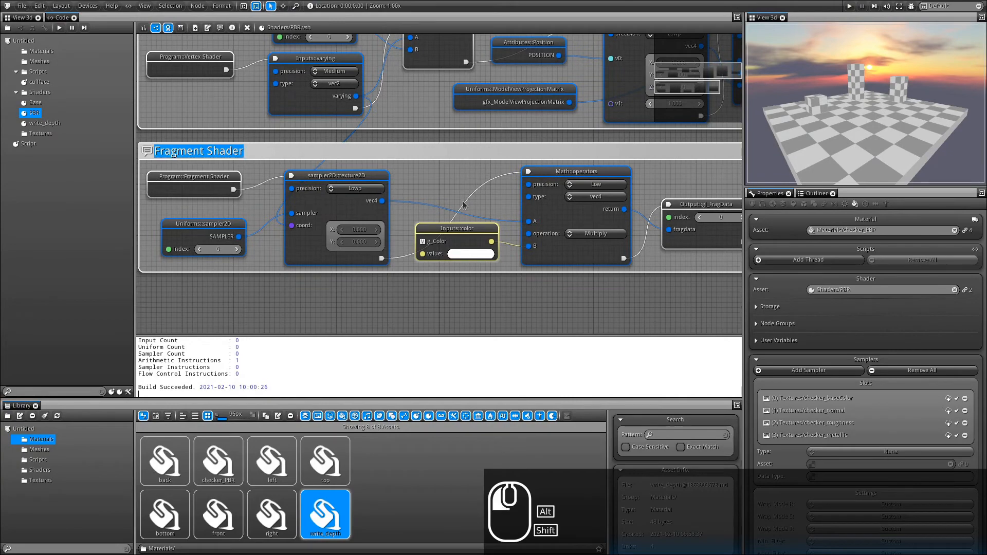
pyautogui.keyDown('alt'); pyautogui.keyDown('shift'); pyautogui.moveTo(465, 150); pyautogui.dragTo(668, 251); pyautogui.keyUp('shift'); pyautogui.keyUp('alt')
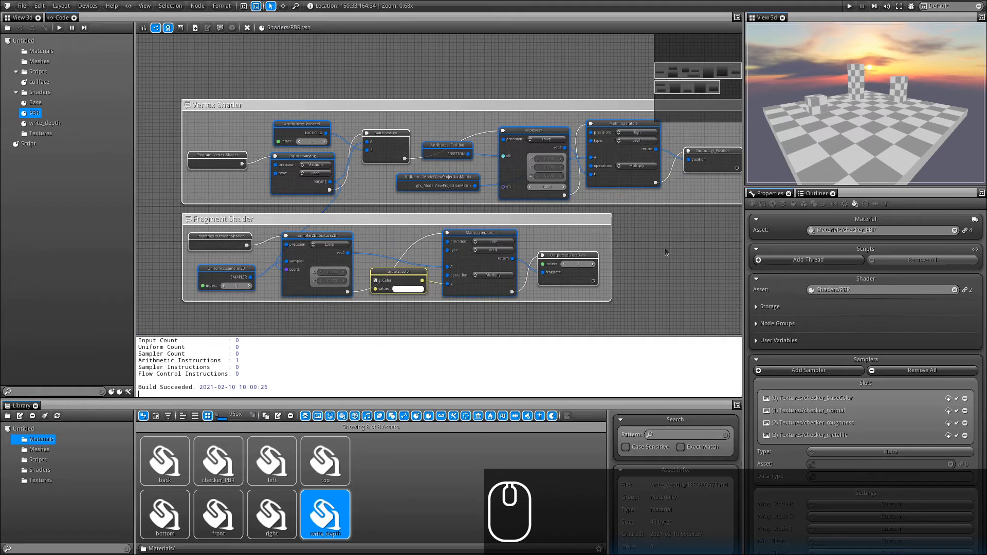
pyautogui.keyDown('alt'); pyautogui.keyDown('shift'); pyautogui.moveTo(665, 248); pyautogui.dragTo(649, 249); pyautogui.keyUp('shift'); pyautogui.keyUp('alt')
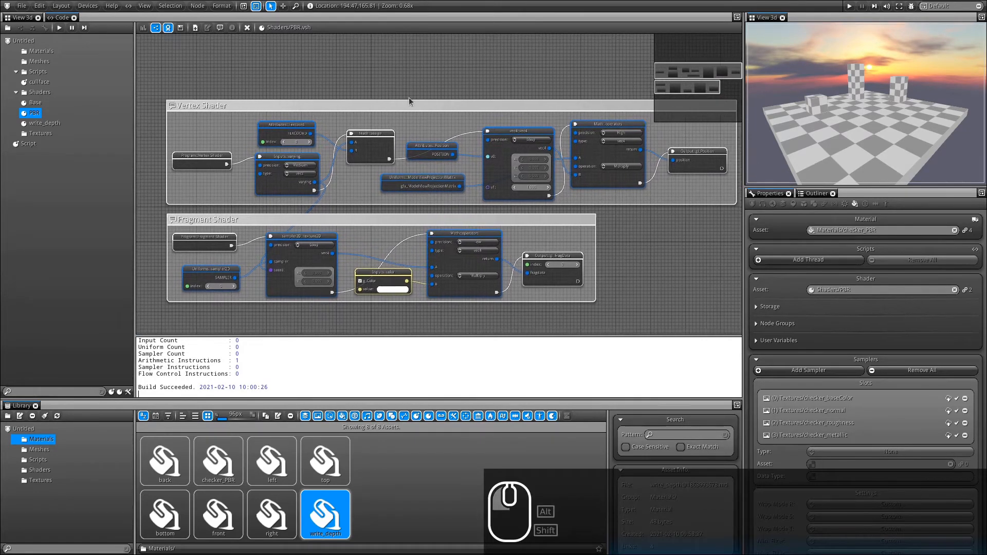
pyautogui.click(156, 28)
pyautogui.click(243, 6)
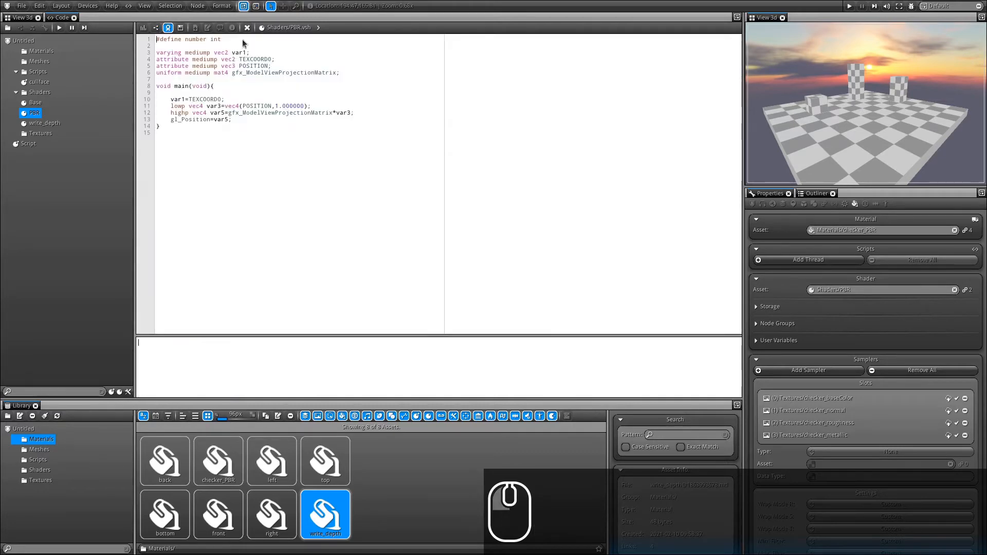
# - Delete all code from PBR.vsh and PBR.fsh, and return to the vertex shader
pyautogui.hotkey('ctrl', 'a')
pyautogui.press('BackSpace')
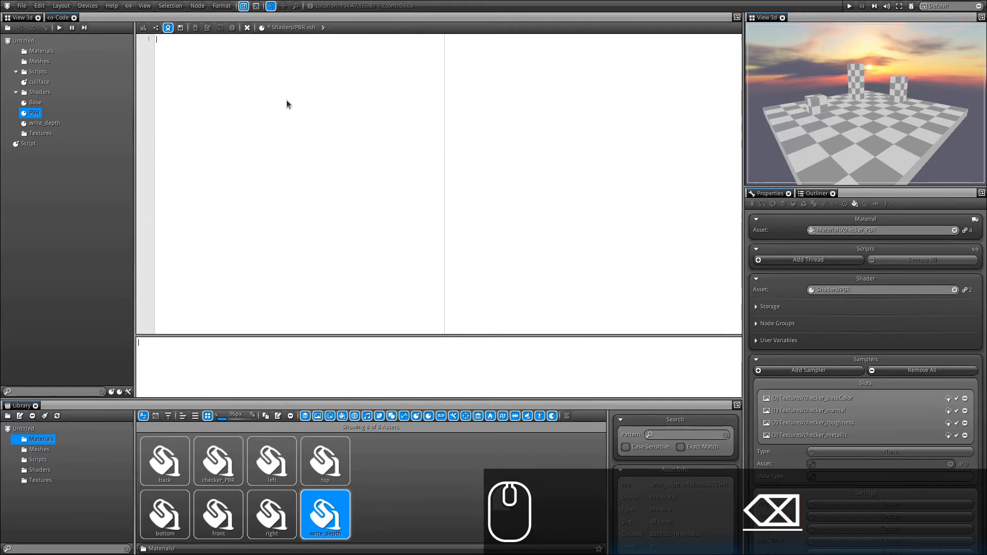
pyautogui.click(286, 28)
pyautogui.click(287, 52)
pyautogui.hotkey('ctrl', 'a')
pyautogui.press('BackSpace')
pyautogui.click(285, 27)
pyautogui.click(277, 40)
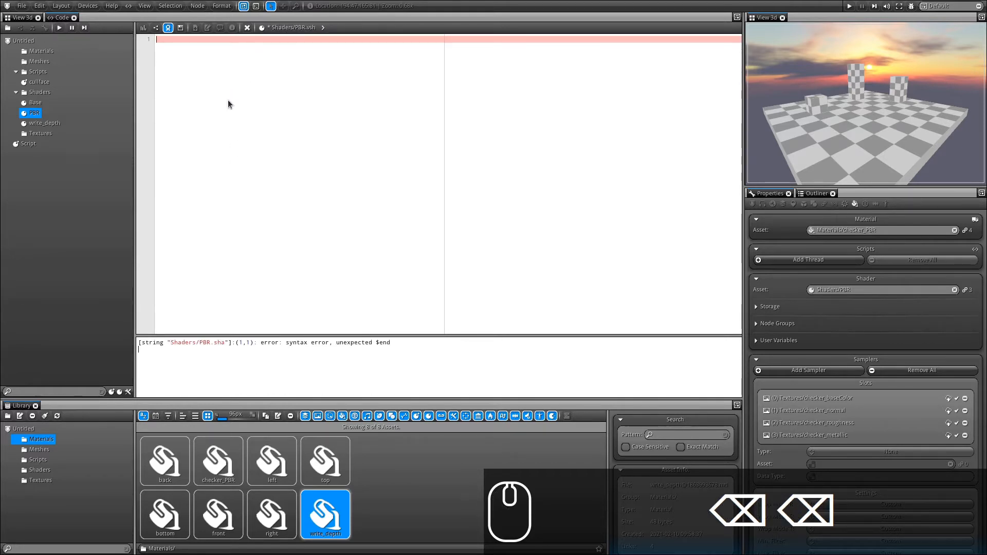
# - Copy the entire document from Text Editor, paste it into PBR.vsh in NRGeditor, and open PBR.fsh
pyautogui.press('super+Tab')
pyautogui.press('super+Tab')
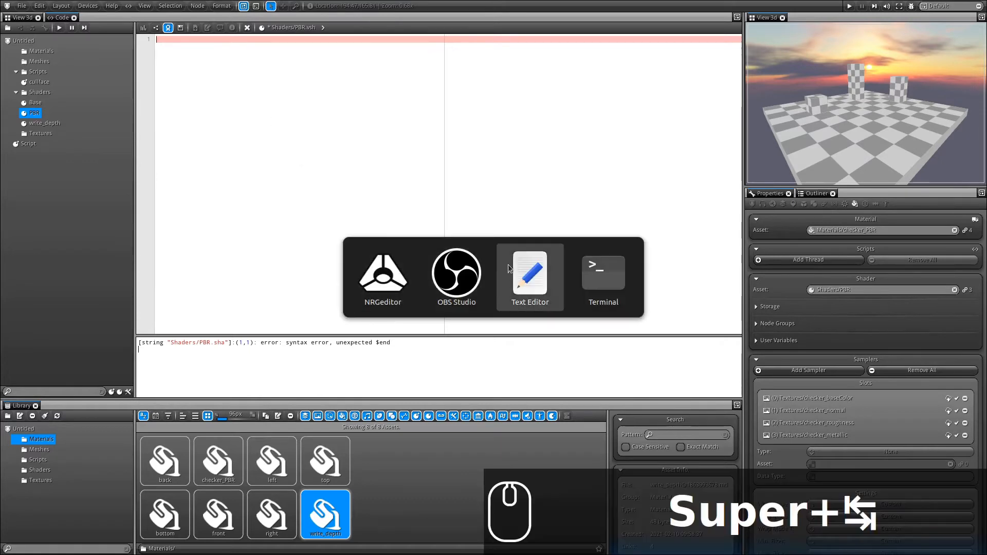
pyautogui.hotkey('ctrl', 'a')
pyautogui.hotkey('ctrl', 'c')
pyautogui.press('super+Tab')
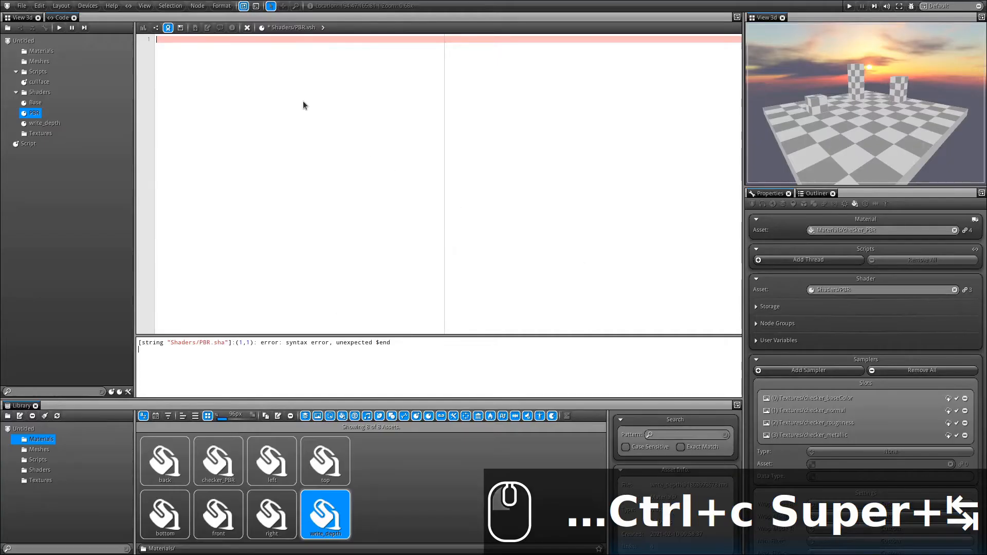
pyautogui.hotkey('ctrl', 'v')
pyautogui.click(294, 28)
pyautogui.click(291, 53)
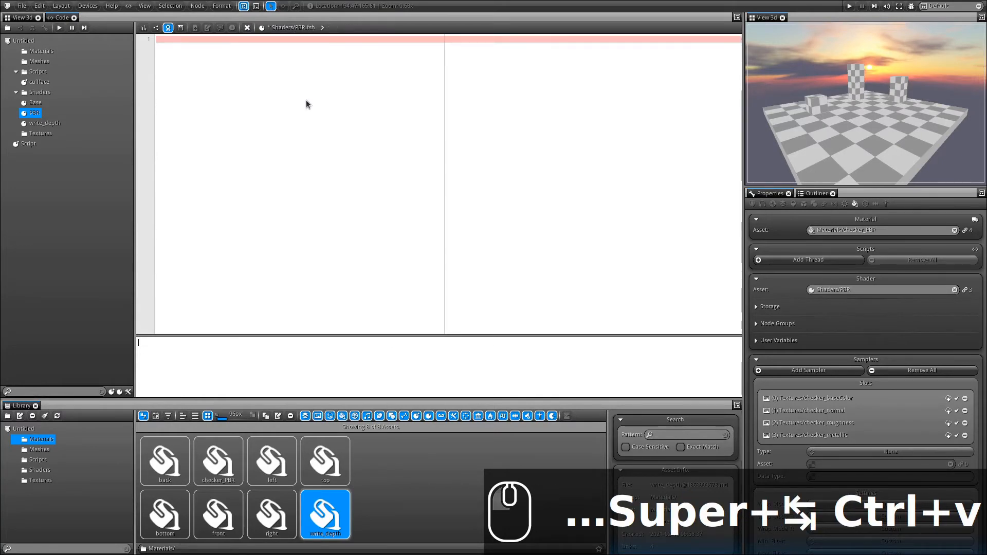
# - Switch to Text Editor and copy the entire PBR_fragment_shader document
pyautogui.press('super+Tab')
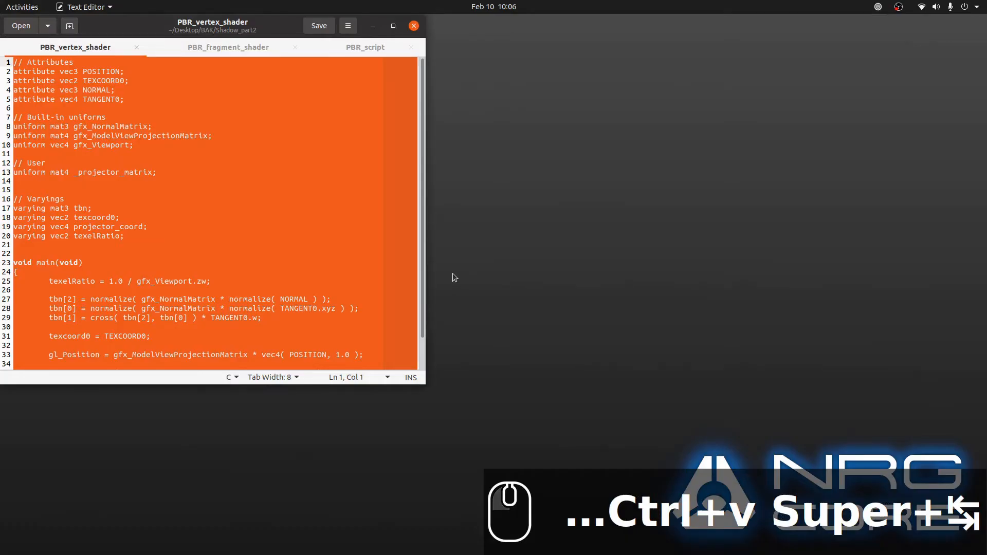
pyautogui.click(209, 48)
pyautogui.click(206, 137)
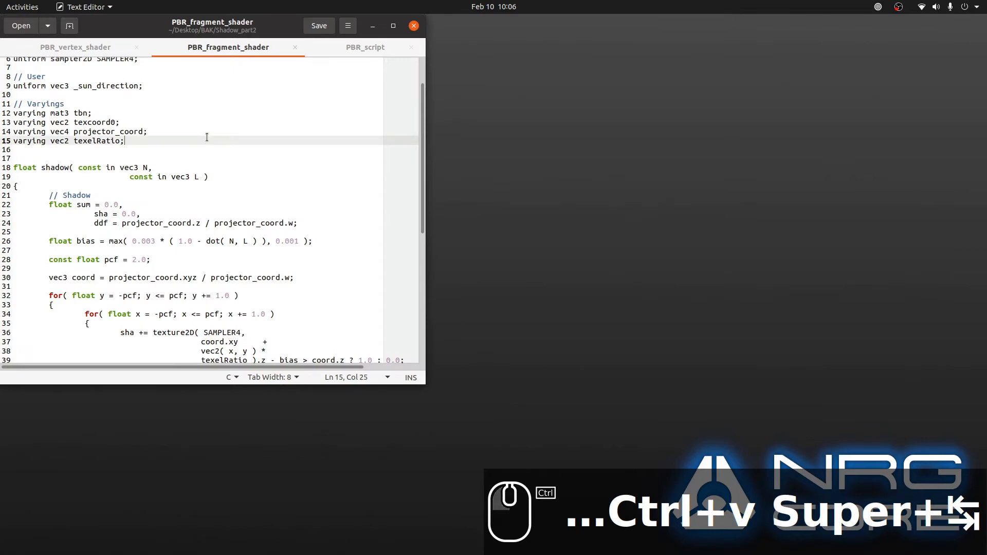
pyautogui.hotkey('ctrl', 'a')
pyautogui.hotkey('ctrl', 'c')
# - Switch back to NRGeditor, paste the copied fragment code into PBR.fsh, and reopen PBR.vsh
pyautogui.press('super+Tab')
pyautogui.press('super+Tab')
pyautogui.press('super+Tab')
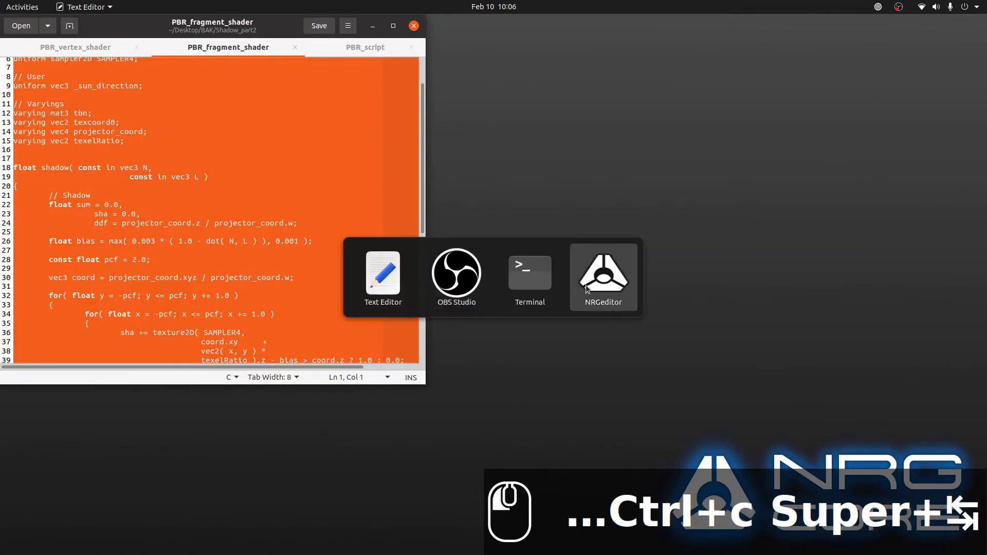
pyautogui.hotkey('ctrl', 'v')
pyautogui.click(285, 32)
pyautogui.click(288, 40)
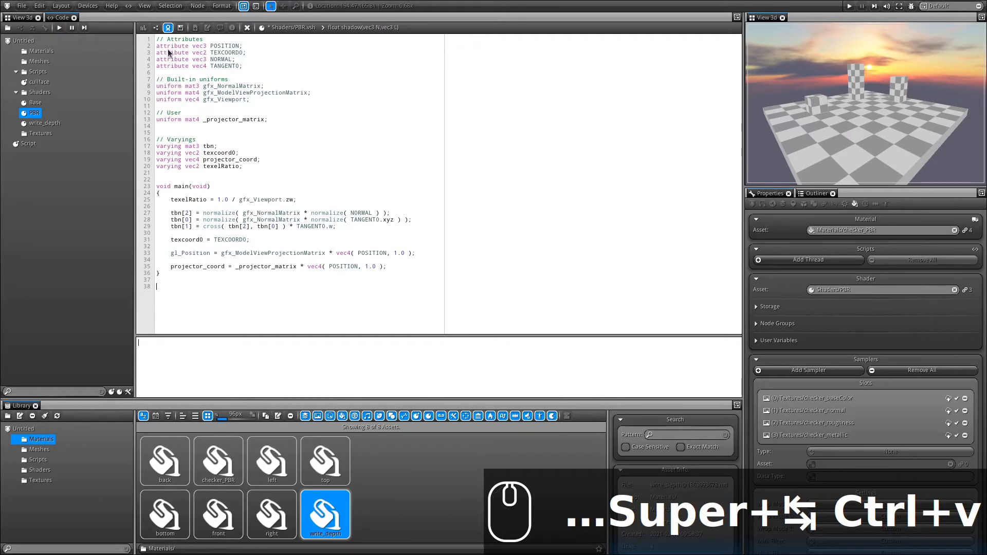
# - Examine the attribute declarations in PBR.vsh and check the project's graphics extensions and core profile
pyautogui.moveTo(235, 60); pyautogui.dragTo(167, 40)
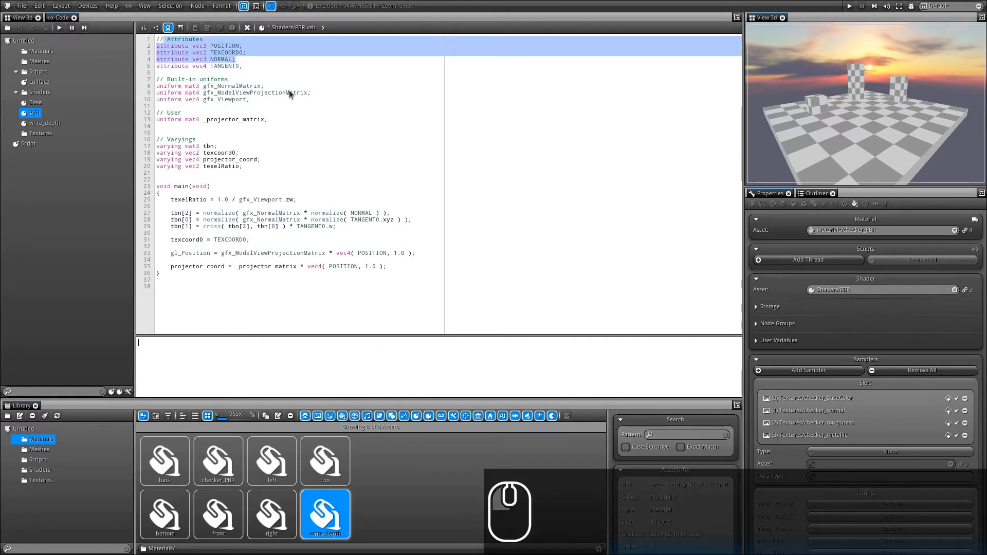
pyautogui.moveTo(260, 72); pyautogui.dragTo(128, 34)
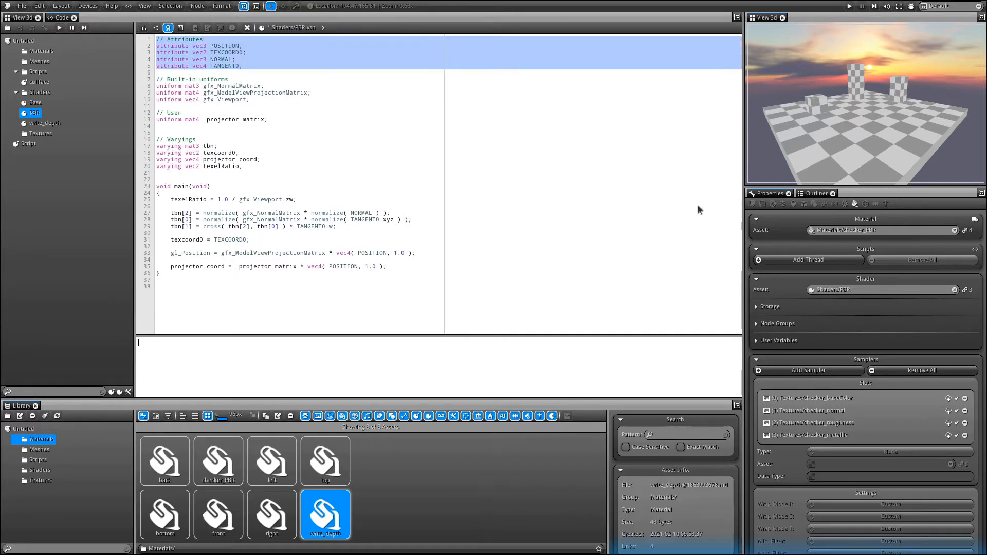
pyautogui.click(752, 204)
pyautogui.moveTo(777, 297); pyautogui.dragTo(786, 2, button='right')
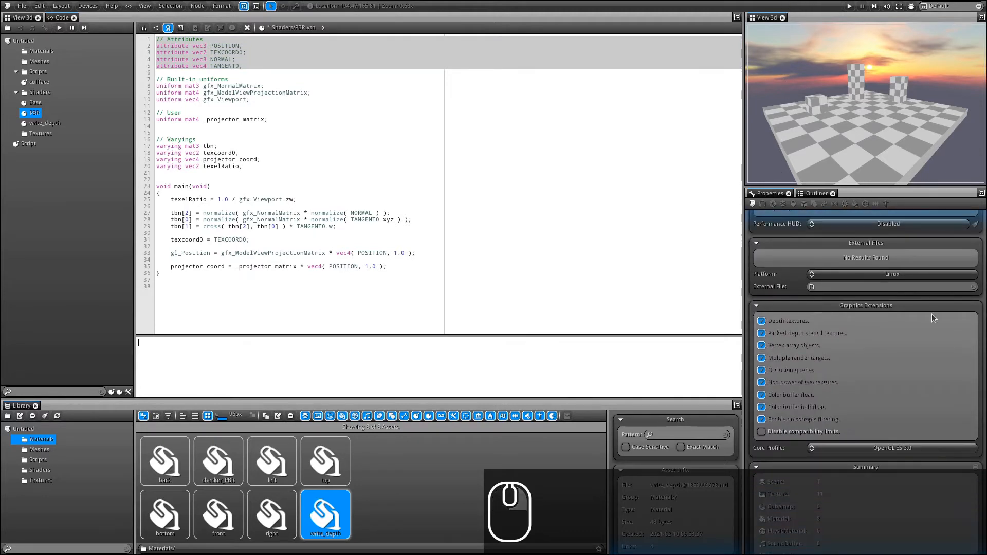
pyautogui.moveTo(901, 335); pyautogui.dragTo(899, 304, button='right')
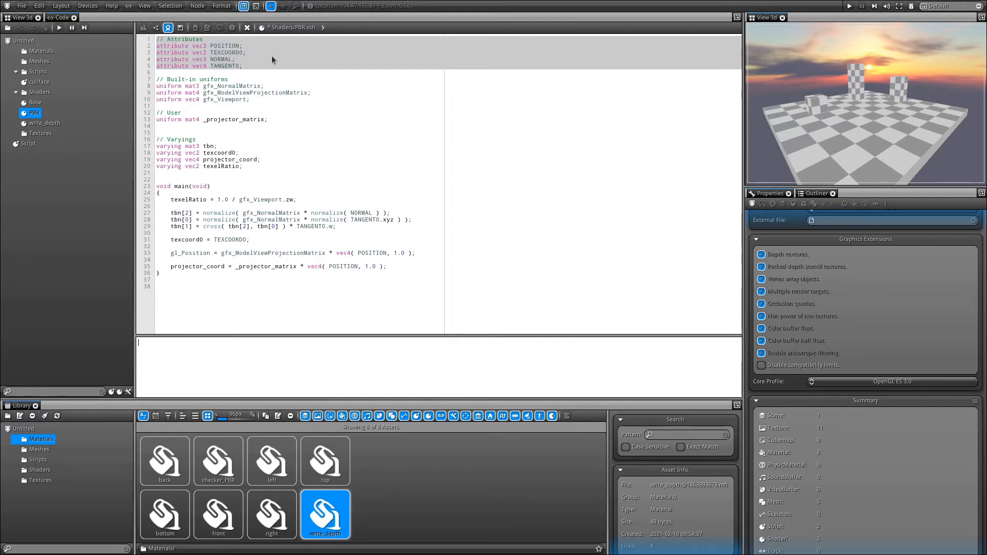
pyautogui.moveTo(277, 65); pyautogui.dragTo(139, 36)
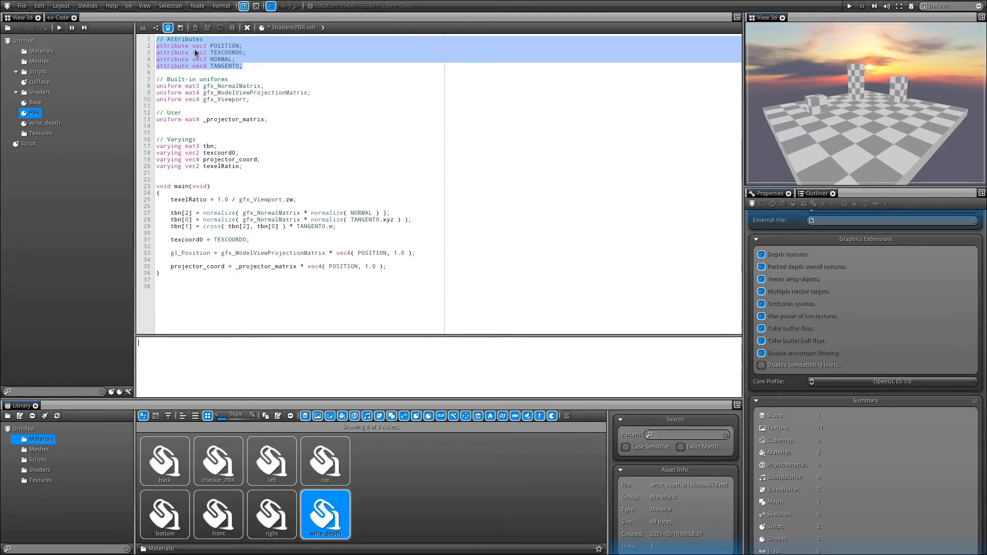
pyautogui.doubleClick(226, 46)
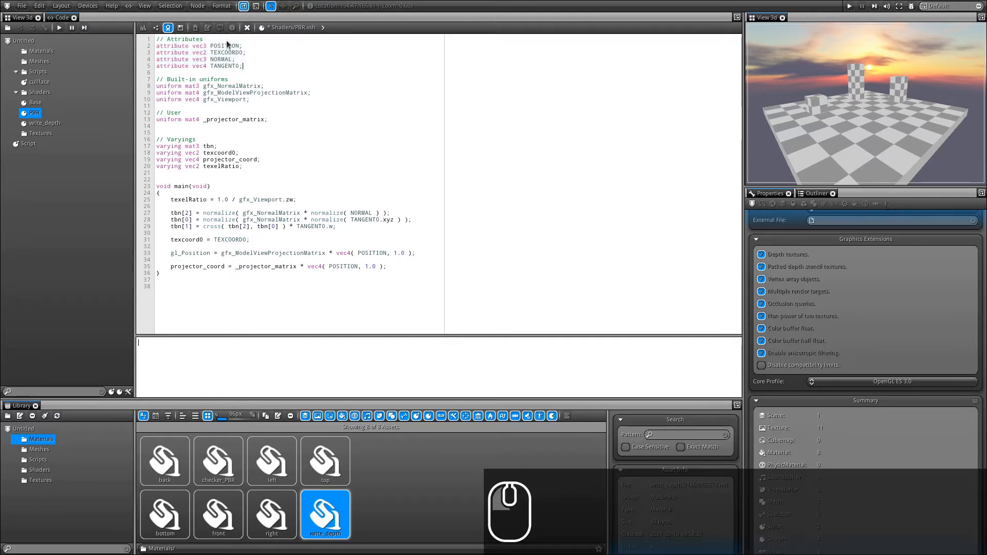
pyautogui.doubleClick(226, 60)
pyautogui.doubleClick(228, 67)
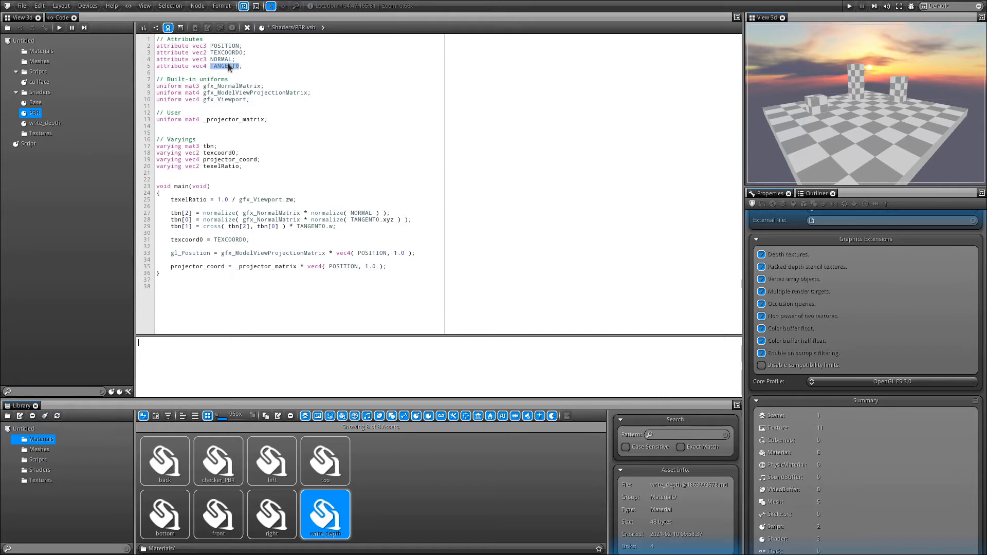
# - Insert two blank lines after the gfx_ModelViewProjectionMatrix uniform in PBR.vsh to separate it from gfx_Viewport
pyautogui.moveTo(258, 79); pyautogui.dragTo(149, 81)
pyautogui.click(316, 93)
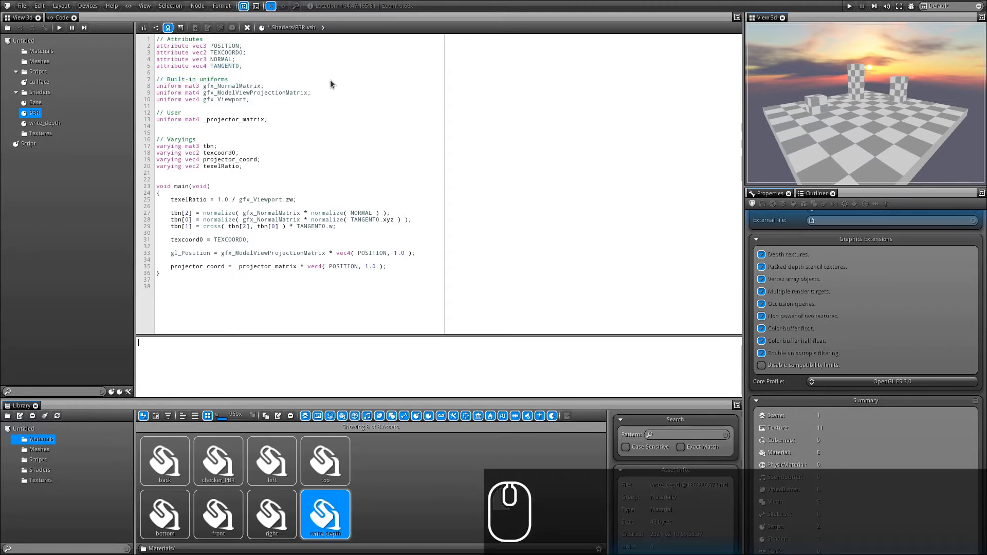
pyautogui.press('Return')
pyautogui.press('Return')
# - Examine the three built-in uniforms in PBR.vsh and locate the shadow texture in the library's Textures folder
pyautogui.doubleClick(224, 88)
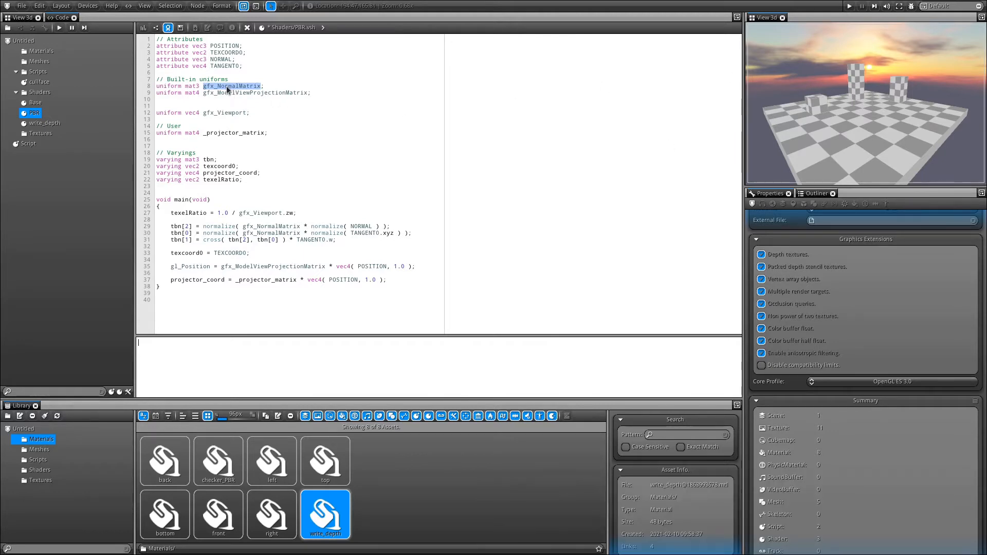
pyautogui.moveTo(201, 95); pyautogui.dragTo(319, 95)
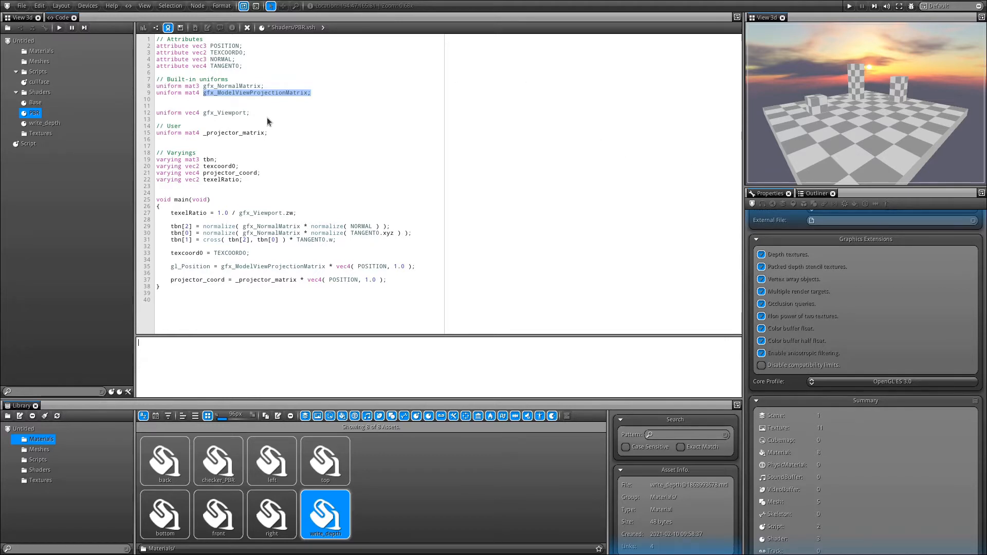
pyautogui.moveTo(265, 116); pyautogui.dragTo(161, 115)
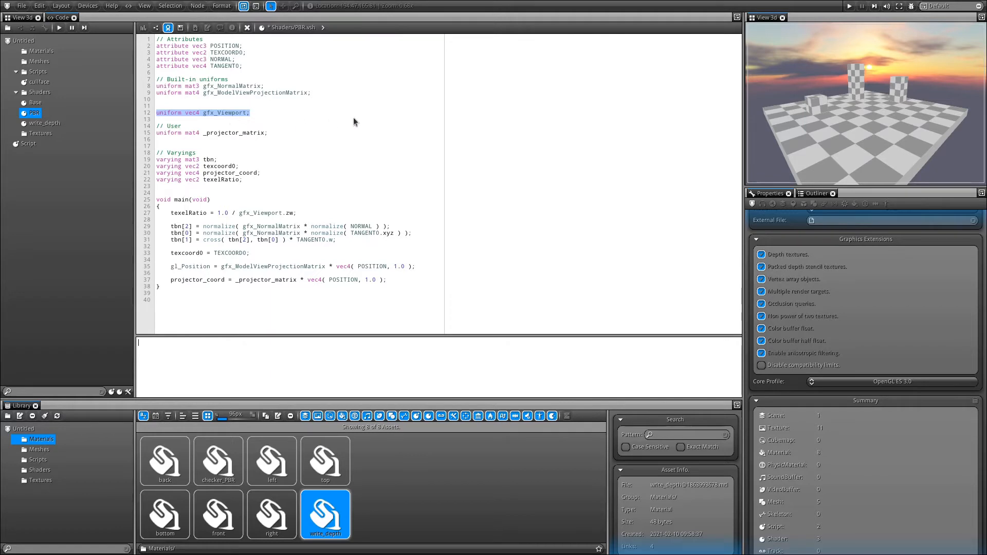
pyautogui.click(41, 480)
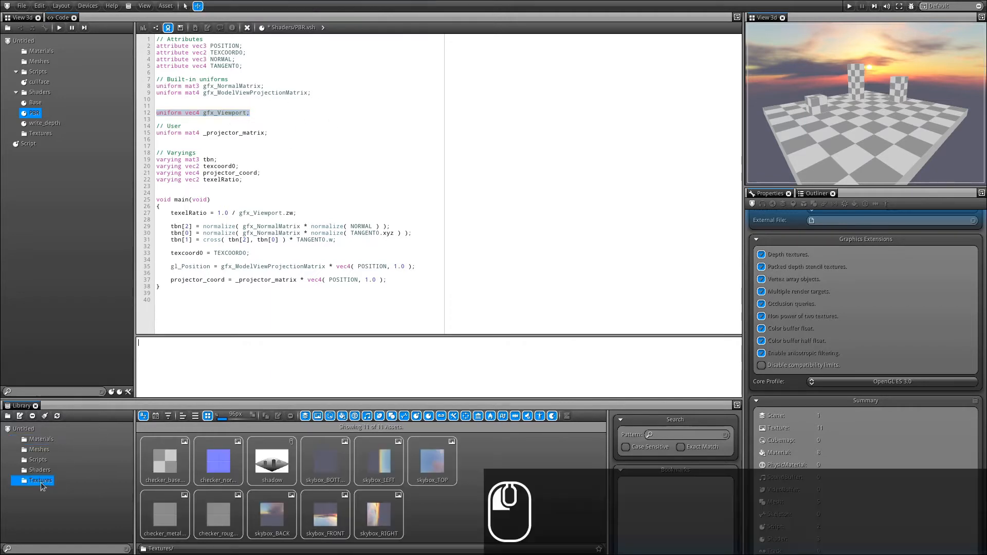
pyautogui.click(279, 477)
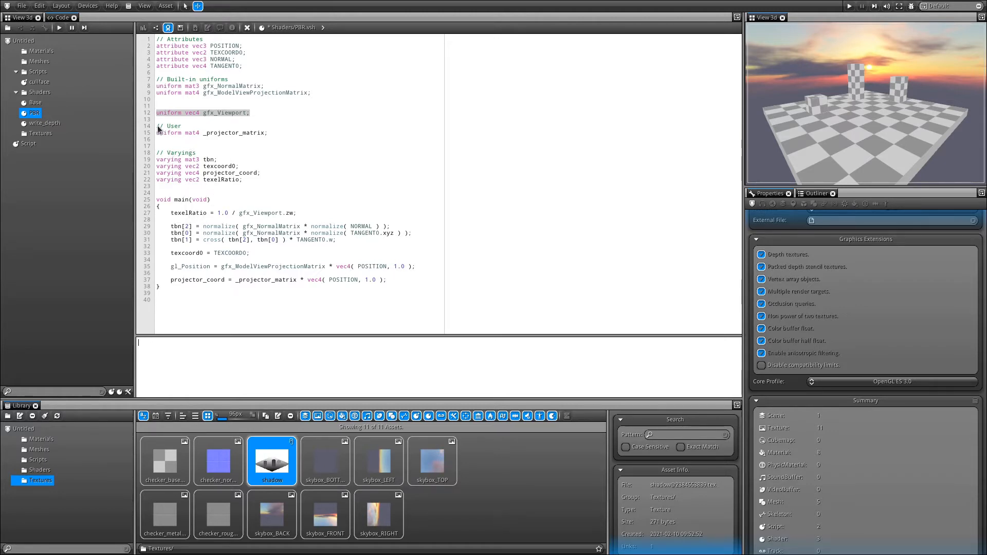
# - Examine the user uniform _projector_matrix in PBR.vsh, including its underscore prefix
pyautogui.moveTo(157, 127); pyautogui.dragTo(254, 132)
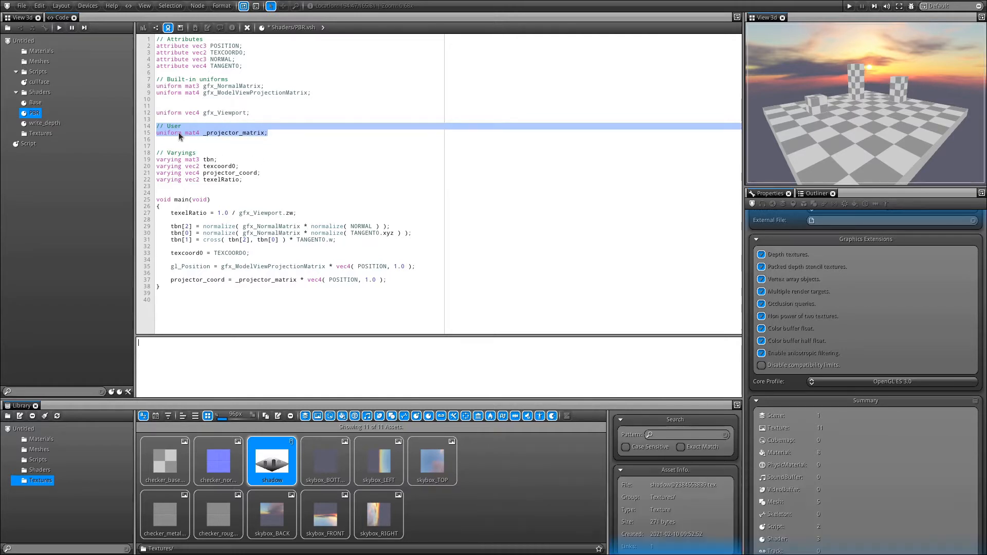
pyautogui.click(208, 132)
pyautogui.moveTo(208, 132); pyautogui.dragTo(203, 134)
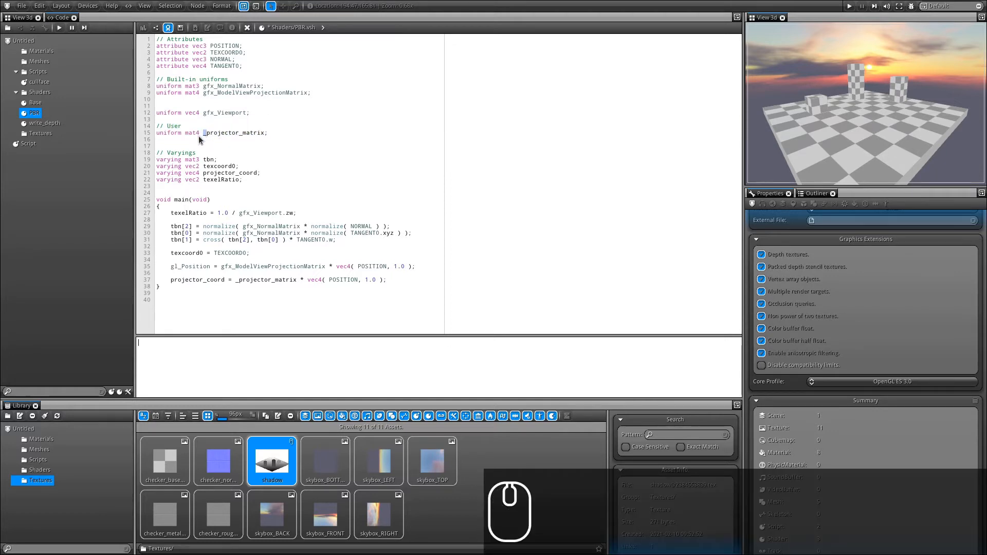
pyautogui.click(155, 131)
pyautogui.moveTo(198, 133); pyautogui.dragTo(274, 132)
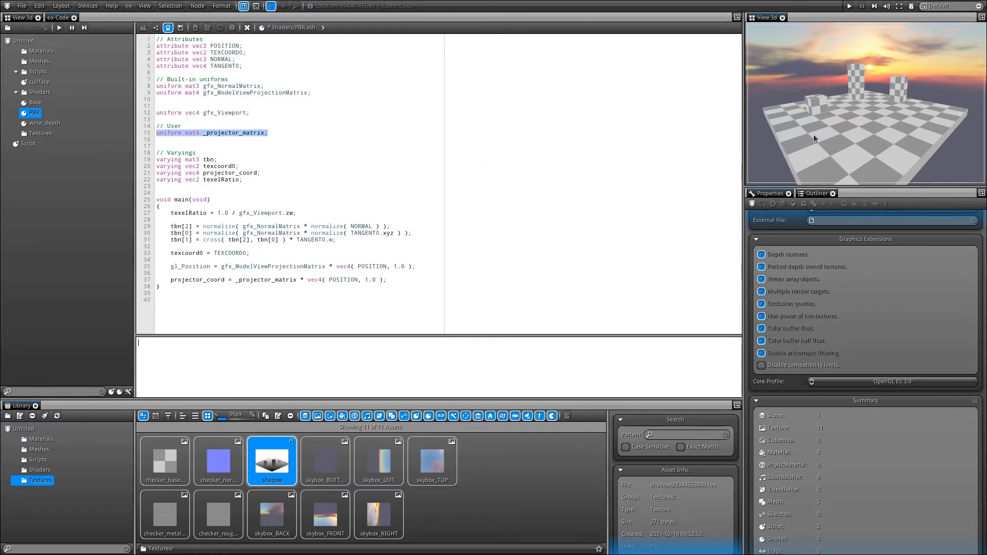
# - Show the checker_PBR material's shader user variables and inspect the color variable in its color picker
pyautogui.click(806, 203)
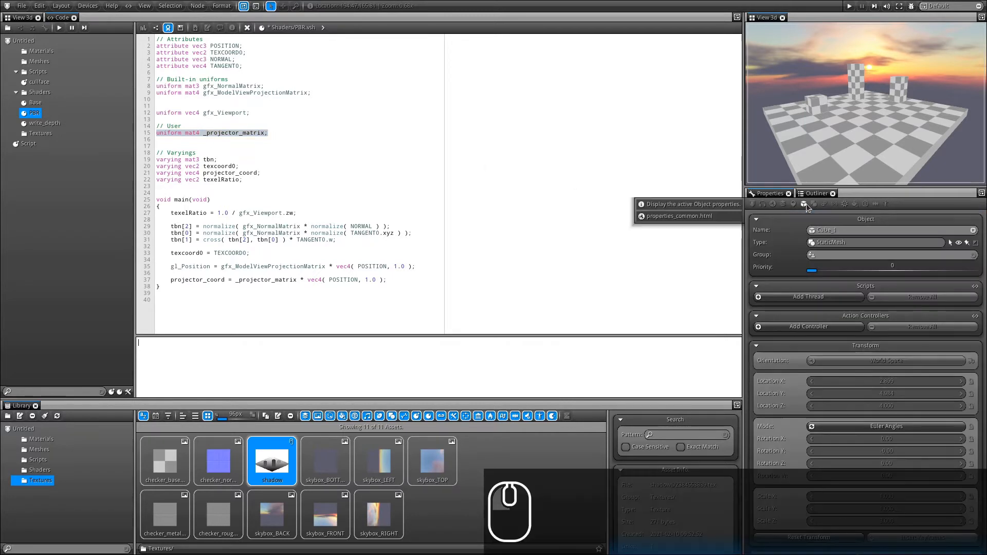
pyautogui.click(854, 203)
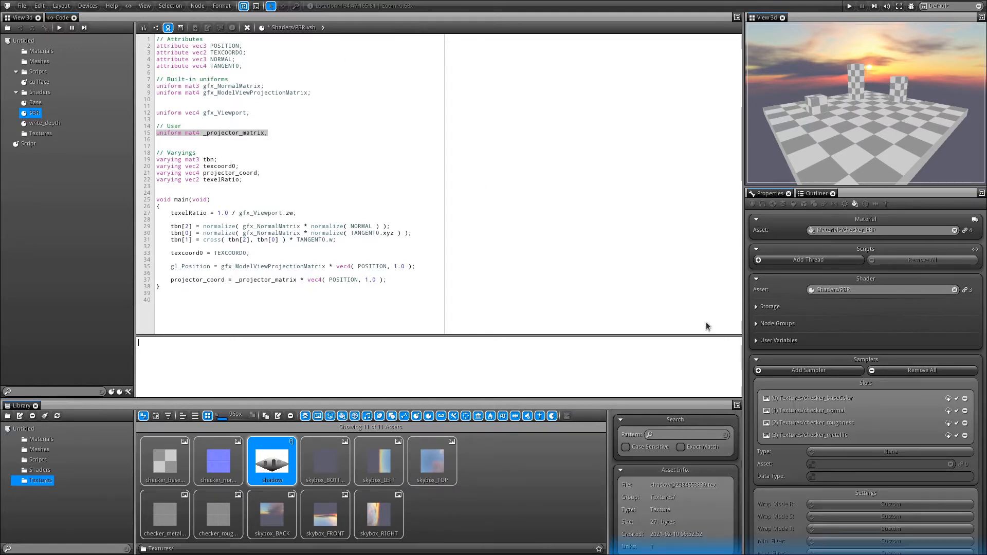
pyautogui.click(791, 341)
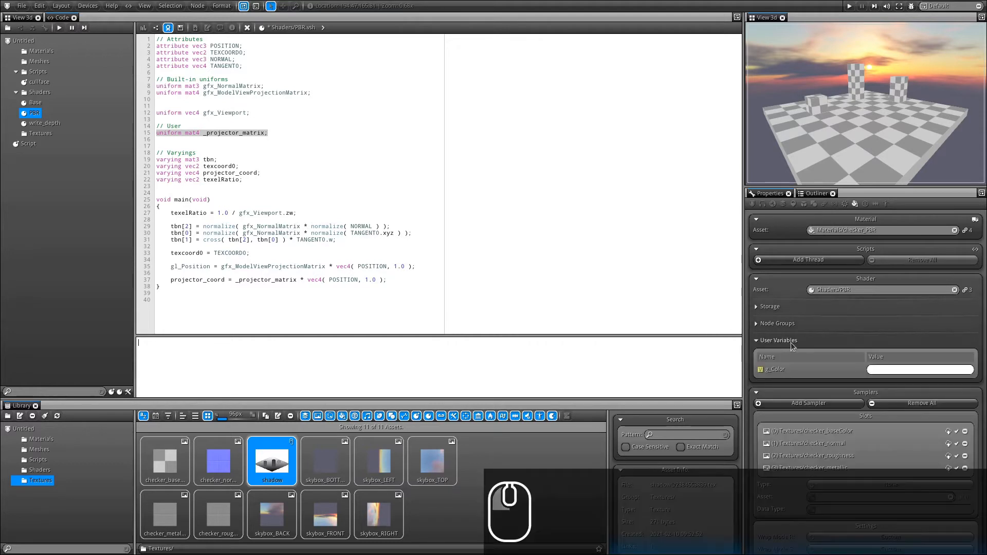
pyautogui.scroll(-2, 847, 340)
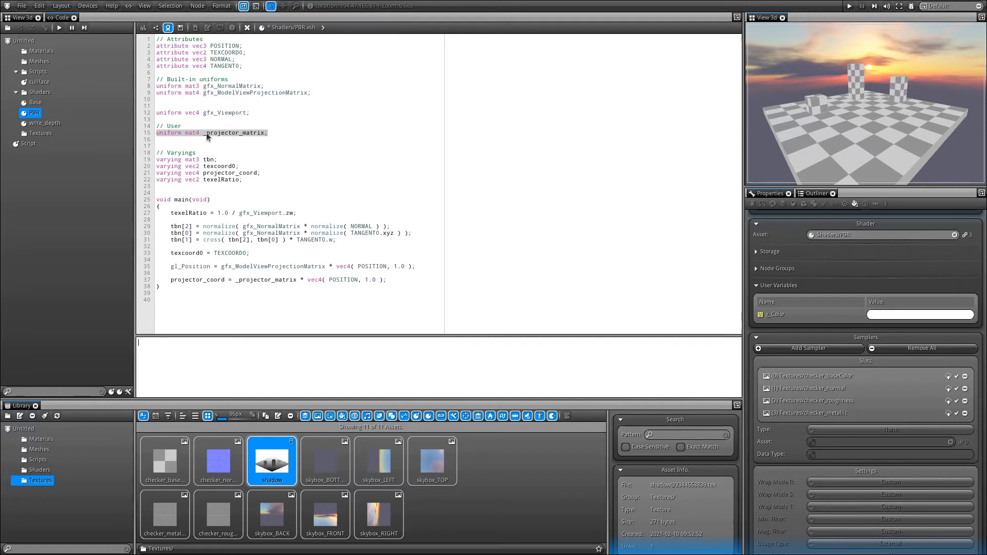
pyautogui.click(887, 316)
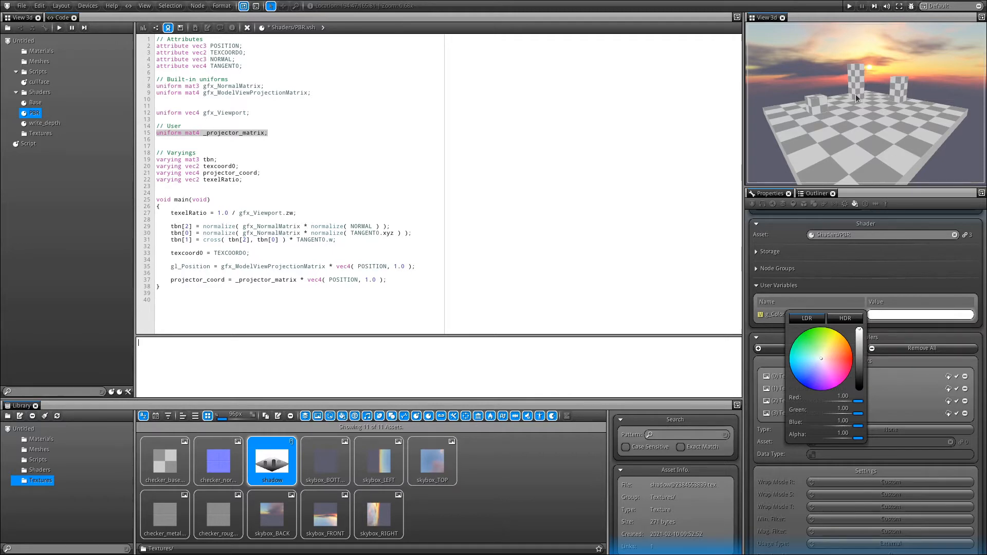
pyautogui.click(907, 314)
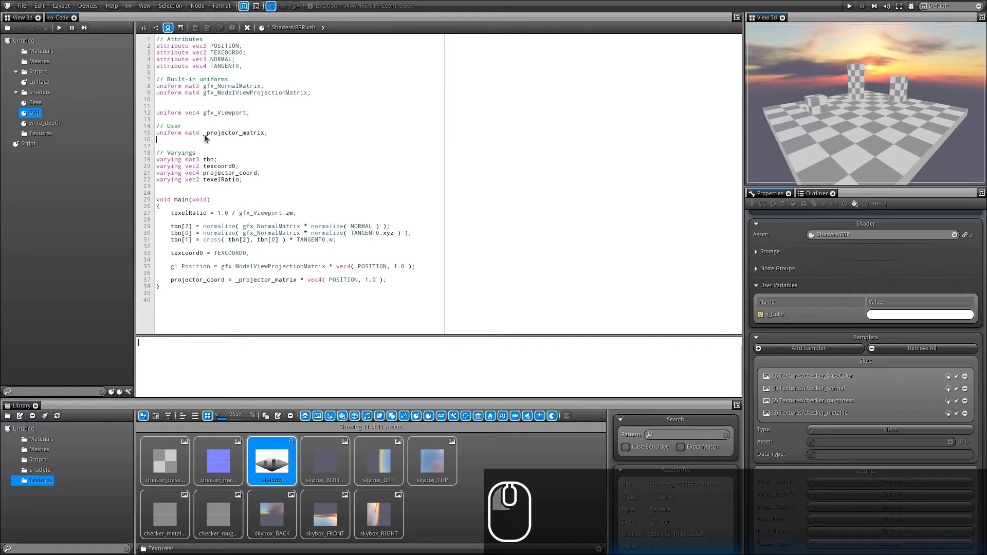
# - Recheck the _projector_matrix declaration and examine the varyings block in PBR.vsh
pyautogui.moveTo(204, 134); pyautogui.dragTo(145, 128)
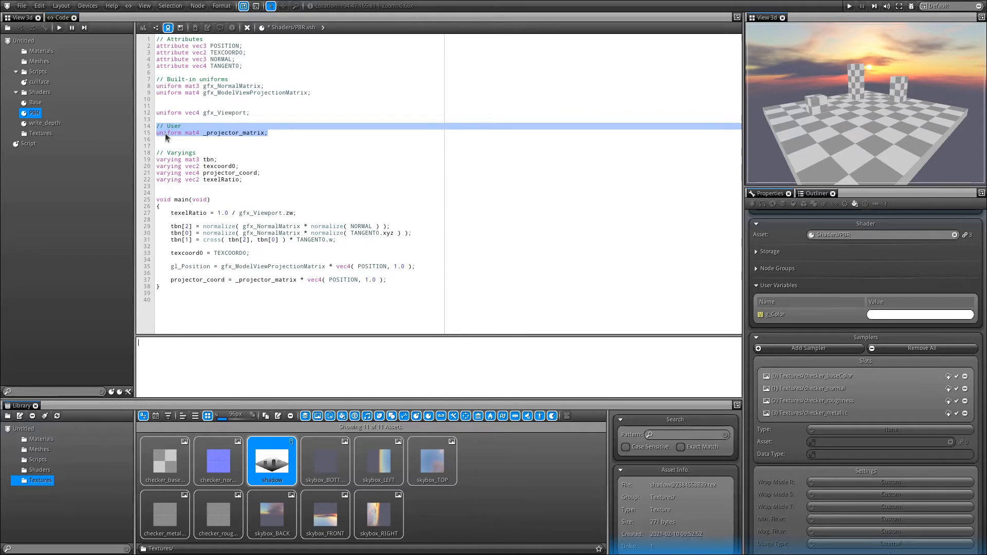
pyautogui.click(204, 135)
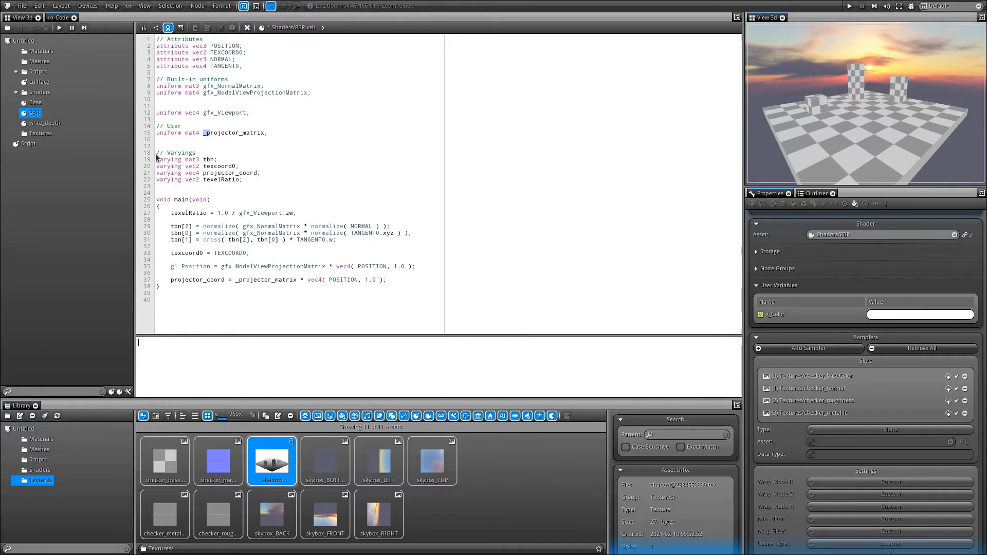
pyautogui.moveTo(157, 153); pyautogui.dragTo(243, 180)
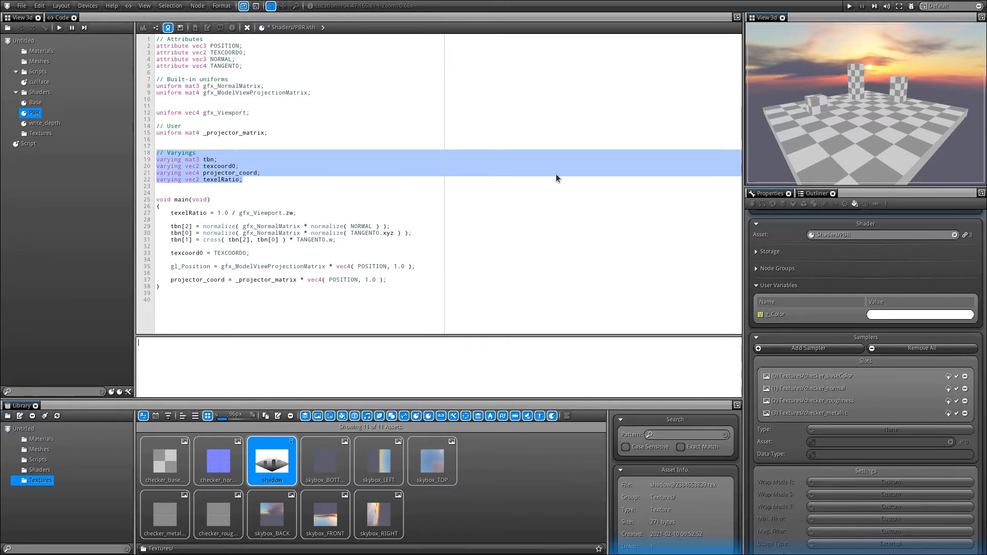
# - Examine the main function in PBR.vsh, from the texelRatio and tbn assignments through gl_Position and projector_coord
pyautogui.moveTo(154, 200); pyautogui.dragTo(252, 202)
pyautogui.moveTo(170, 213); pyautogui.dragTo(306, 218)
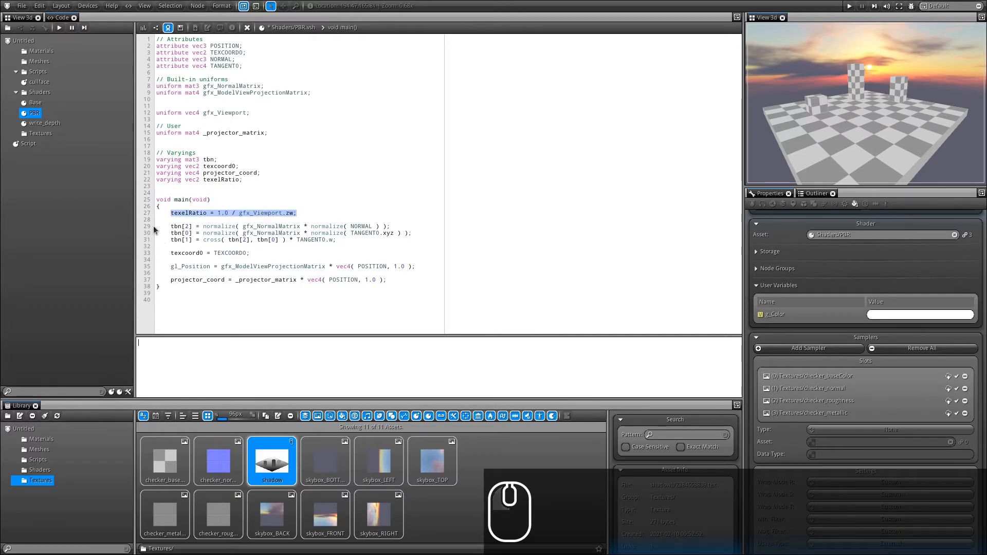
pyautogui.moveTo(155, 226); pyautogui.dragTo(371, 242)
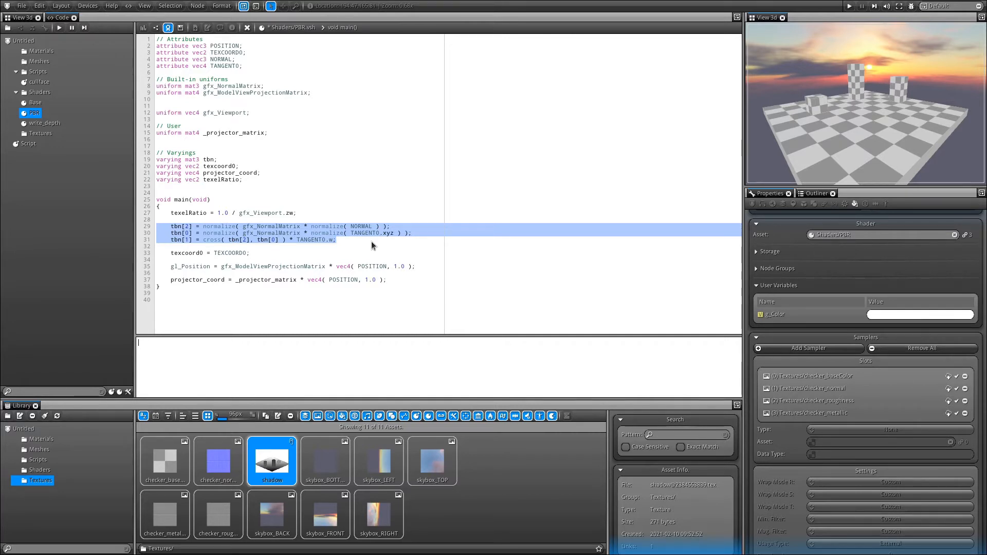
pyautogui.click(171, 249)
pyautogui.moveTo(169, 253); pyautogui.dragTo(251, 255)
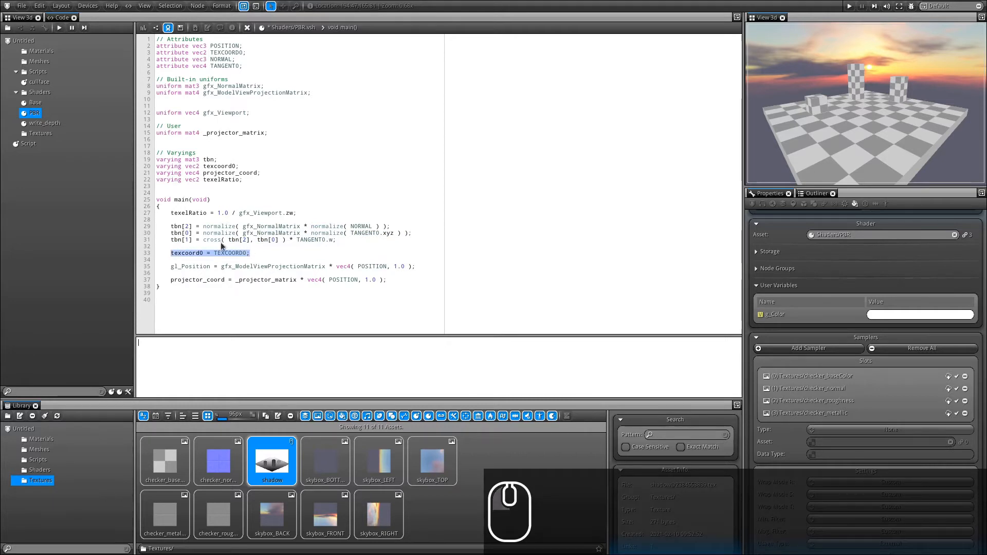
pyautogui.moveTo(171, 266); pyautogui.dragTo(427, 272)
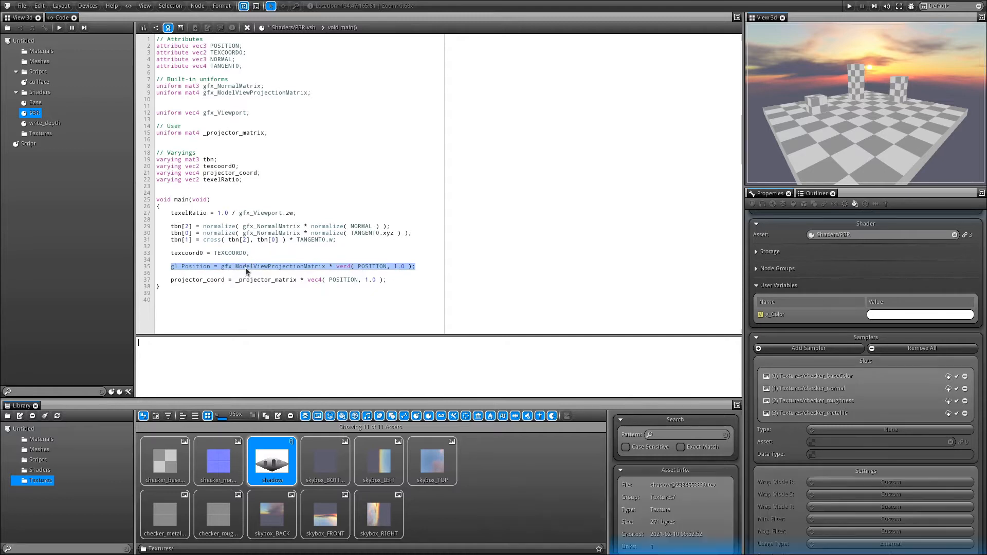
pyautogui.doubleClick(187, 280)
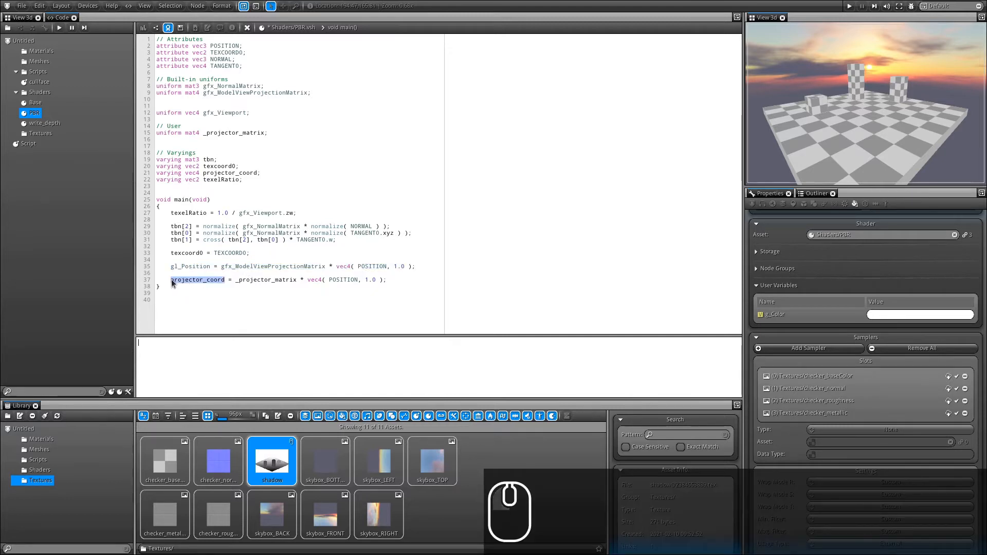
pyautogui.moveTo(170, 279); pyautogui.dragTo(390, 280)
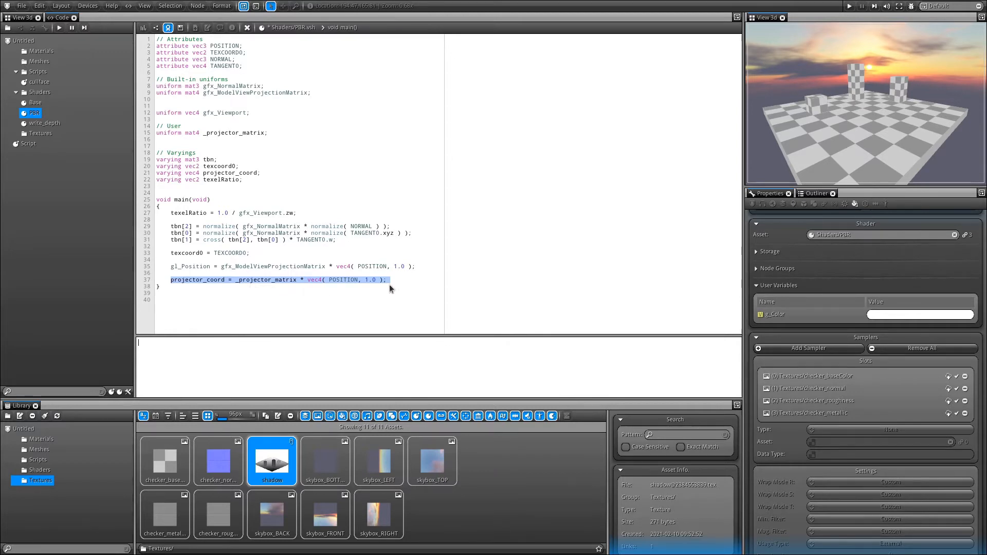
# - Recheck the projector_coord assignment in PBR.vsh and bring up the fragment shader PBR.fsh from its beginning
pyautogui.moveTo(305, 280)
pyautogui.mouseDown()
pyautogui.moveTo(389, 283)
pyautogui.moveTo(299, 278)
pyautogui.mouseUp()
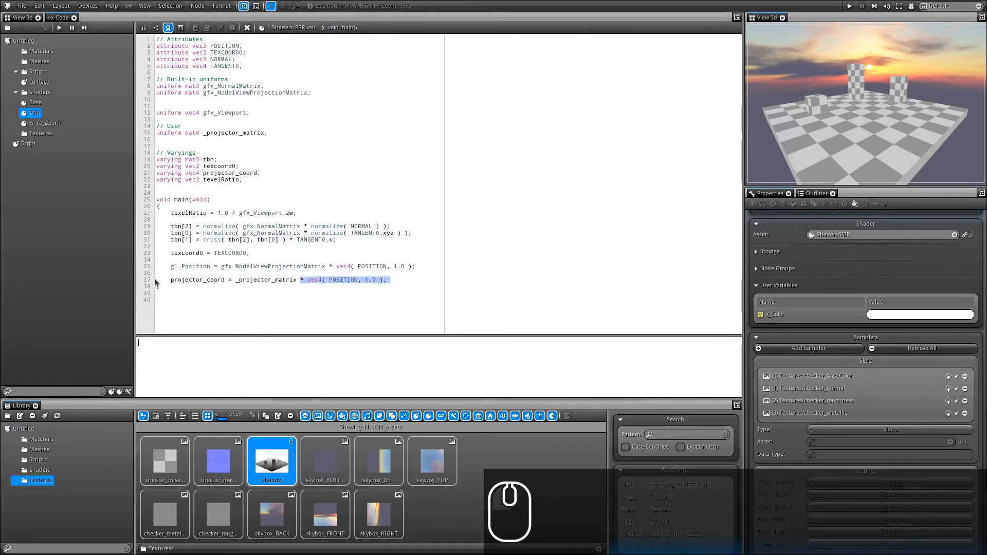
pyautogui.moveTo(170, 281)
pyautogui.mouseDown()
pyautogui.moveTo(223, 281)
pyautogui.moveTo(170, 281)
pyautogui.mouseUp()
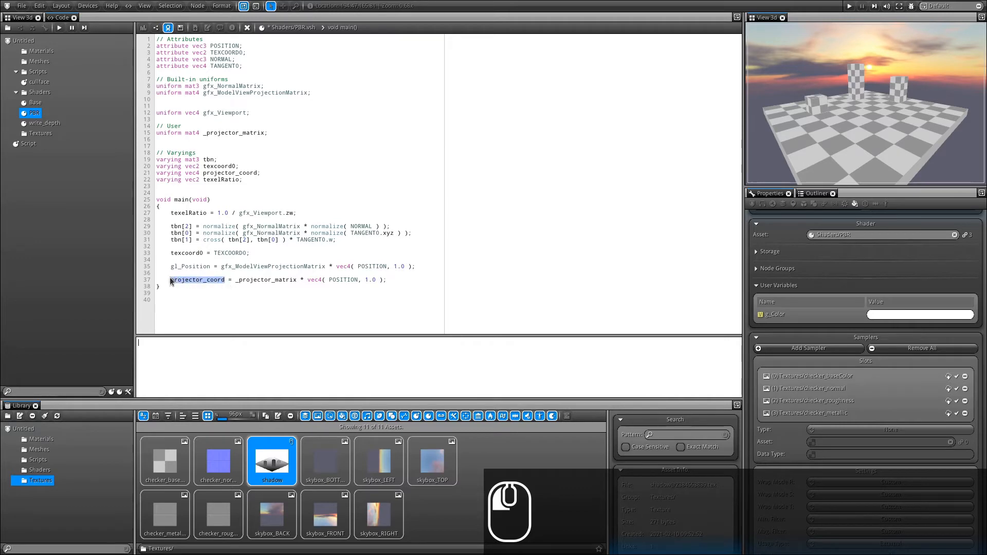
pyautogui.click(294, 30)
pyautogui.click(294, 53)
pyautogui.scroll(10, 329, 104)
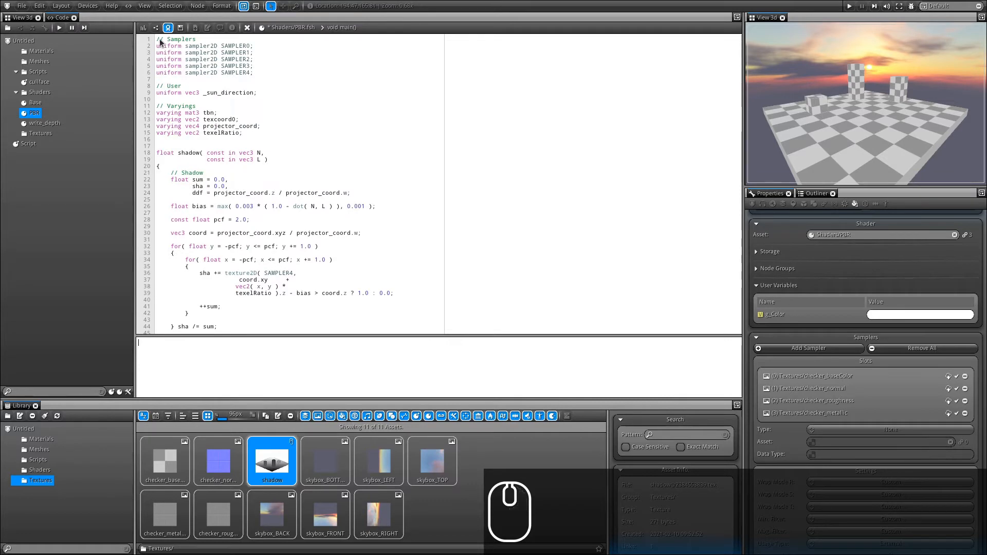
# - Compare the SAMPLER0 to SAMPLER4 declarations in PBR.fsh with the checker_PBR material's sampler slots
pyautogui.moveTo(156, 39); pyautogui.dragTo(260, 72)
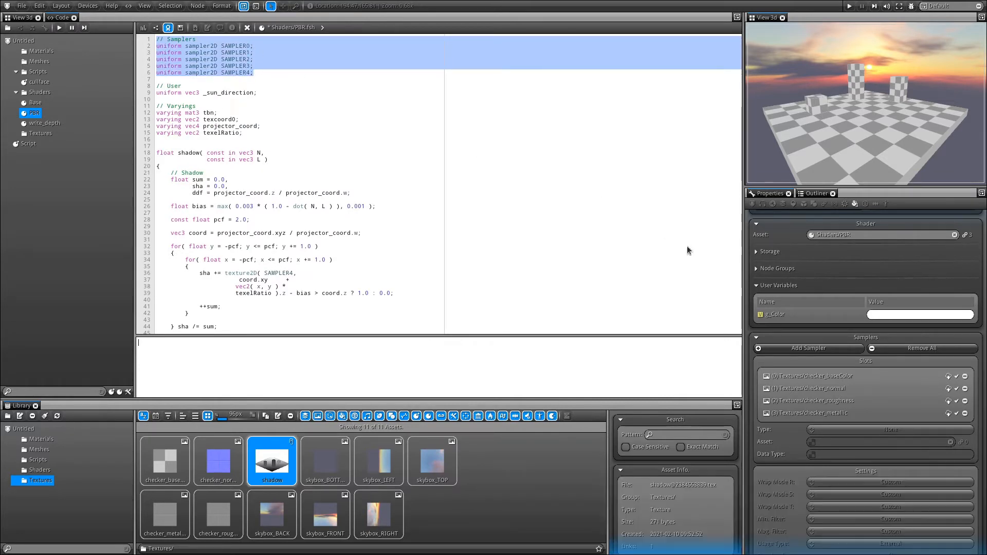
pyautogui.scroll(-3, 822, 288)
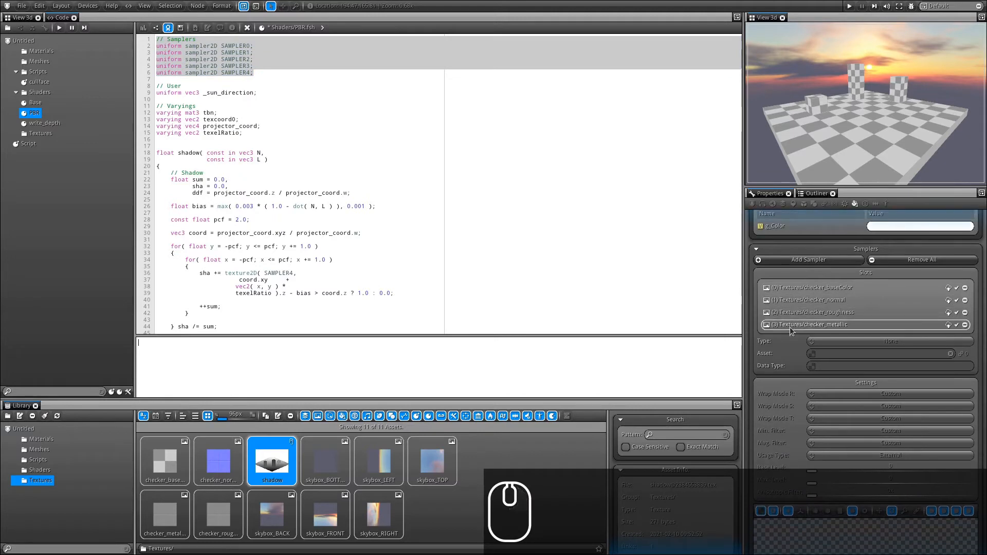
pyautogui.click(261, 60)
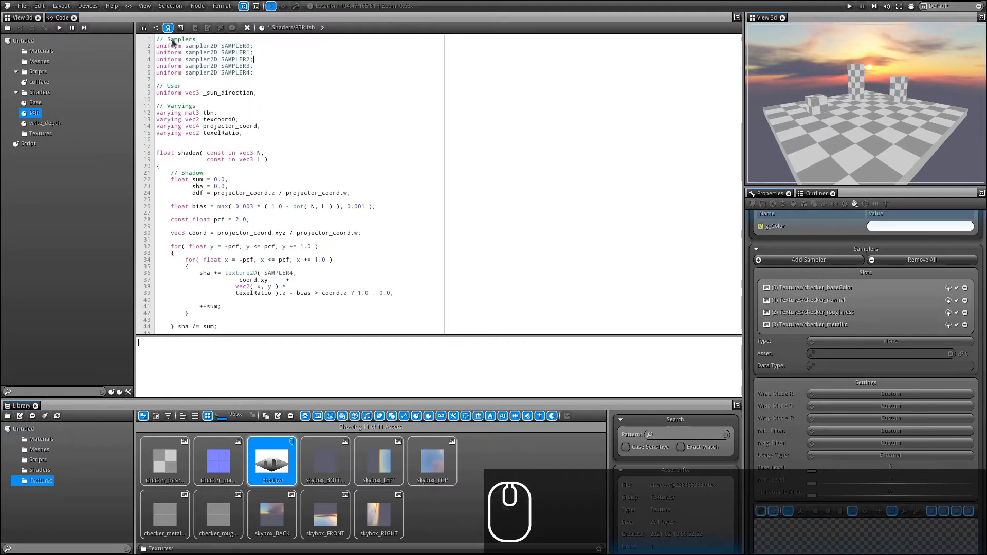
pyautogui.moveTo(251, 72); pyautogui.dragTo(145, 45)
pyautogui.click(242, 46)
pyautogui.click(244, 46)
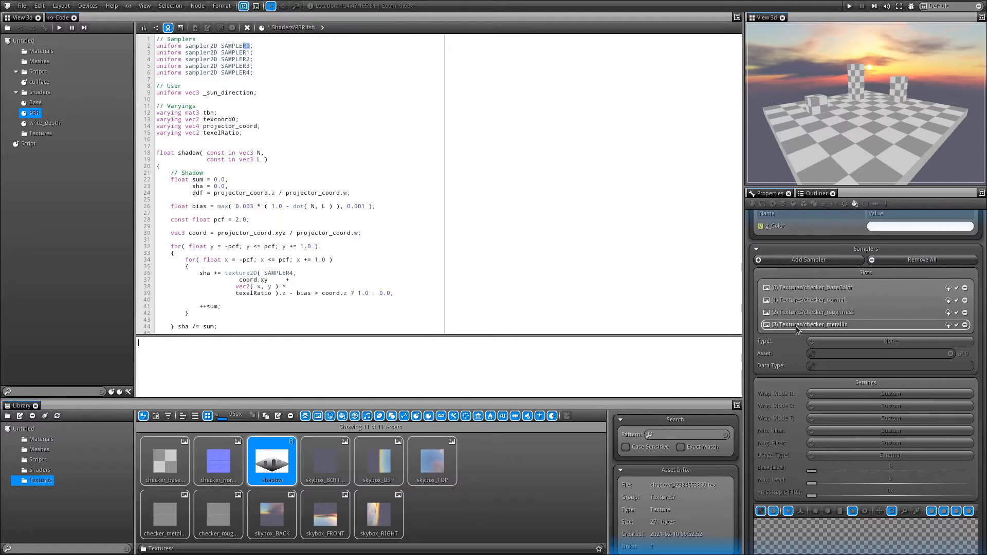
# - Add a sampler in slot 4 of the checker_PBR material, set its type to Texture and assign the shadow texture
pyautogui.moveTo(157, 72); pyautogui.dragTo(253, 72)
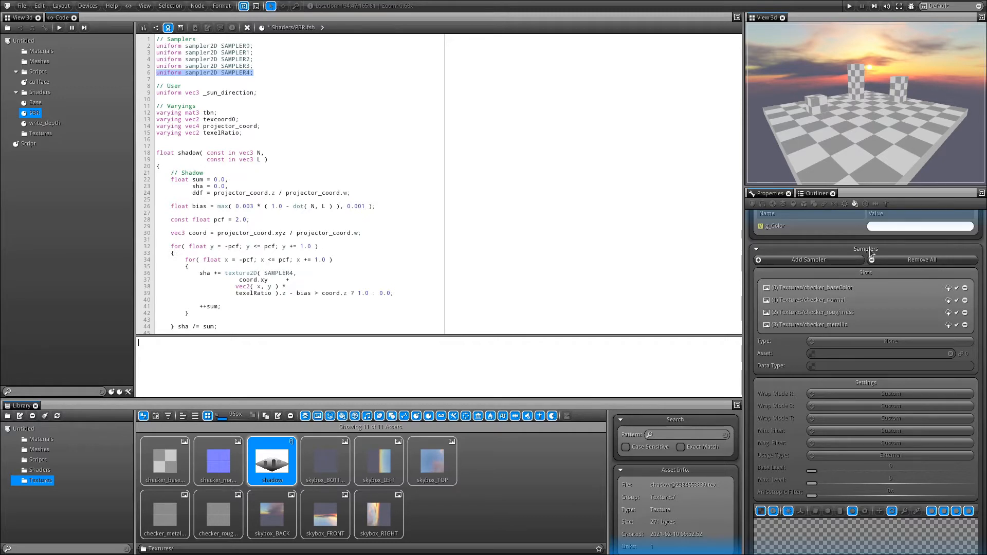
pyautogui.click(804, 260)
pyautogui.click(779, 338)
pyautogui.click(866, 355)
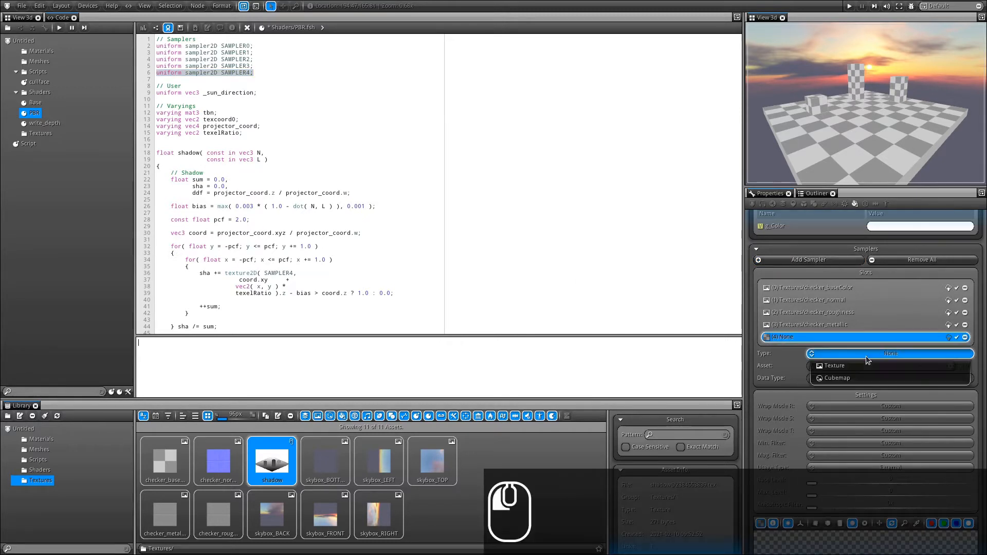
pyautogui.click(842, 367)
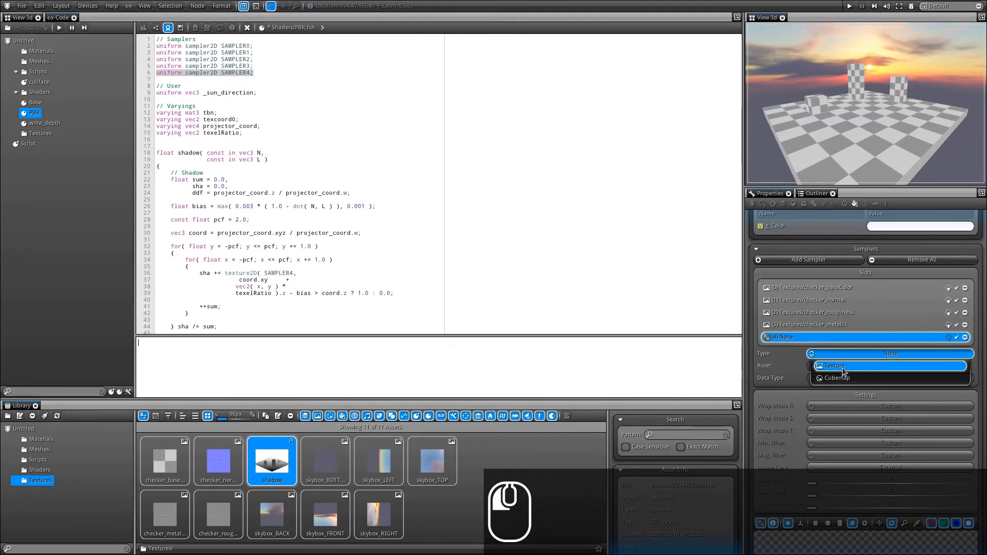
pyautogui.moveTo(278, 459); pyautogui.dragTo(849, 369)
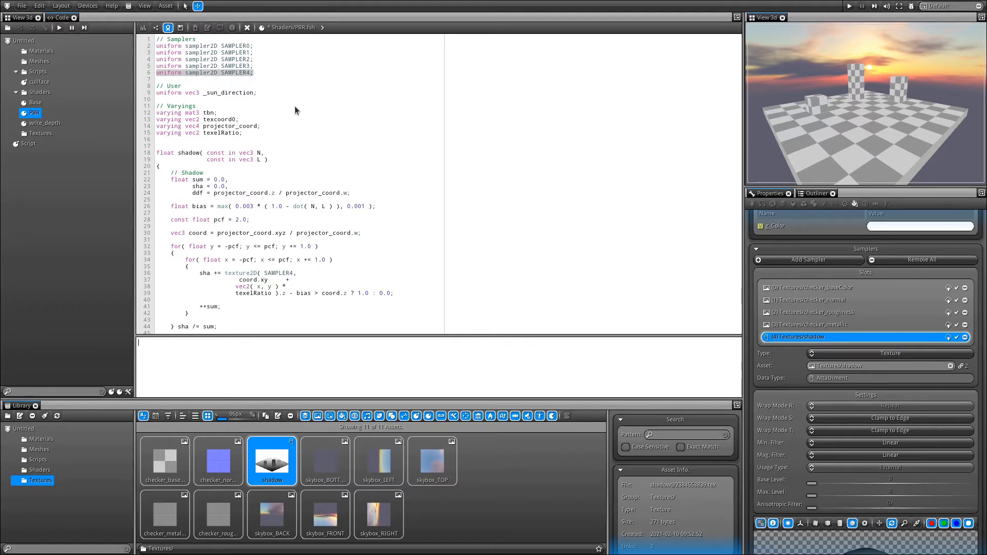
# - Examine the _sun_direction uniform, the varyings block and the shadow function in PBR.fsh
pyautogui.moveTo(284, 97); pyautogui.dragTo(156, 87)
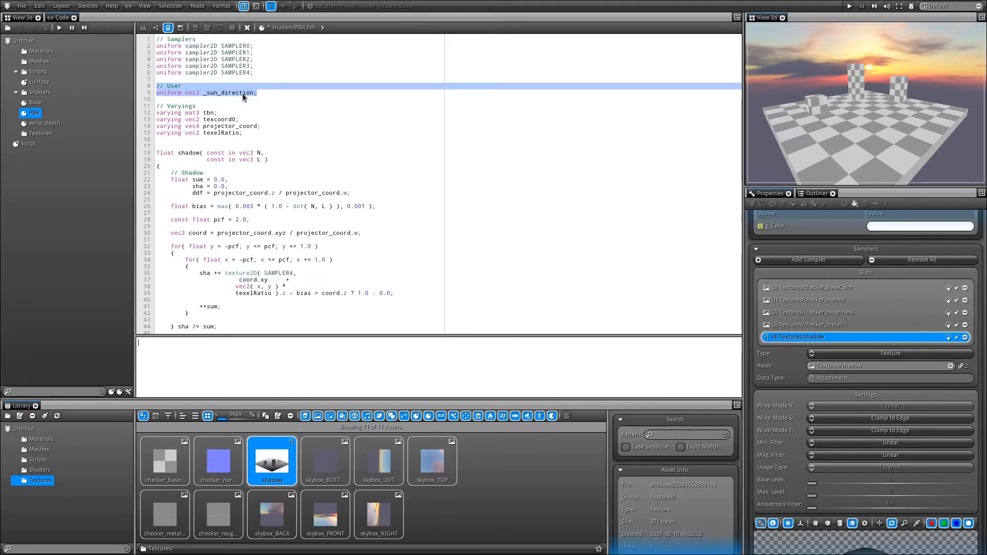
pyautogui.moveTo(156, 106); pyautogui.dragTo(273, 136)
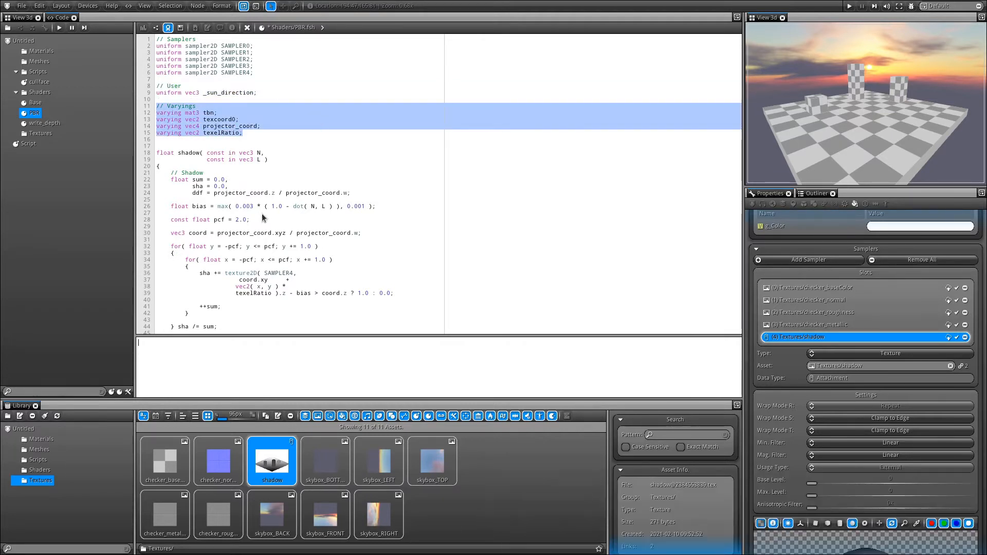
pyautogui.scroll(-3, 282, 165)
pyautogui.moveTo(155, 91); pyautogui.dragTo(182, 288)
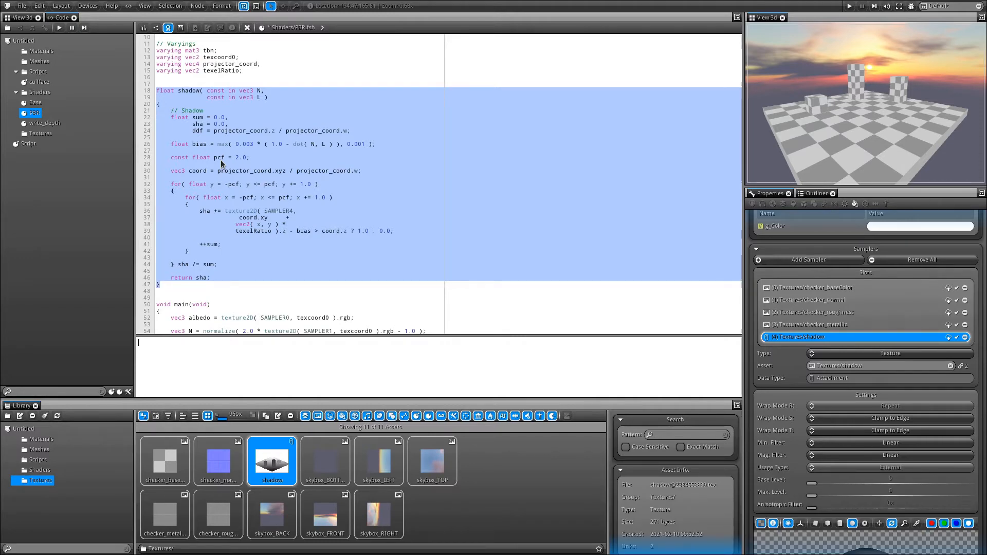
pyautogui.scroll(-4, 220, 159)
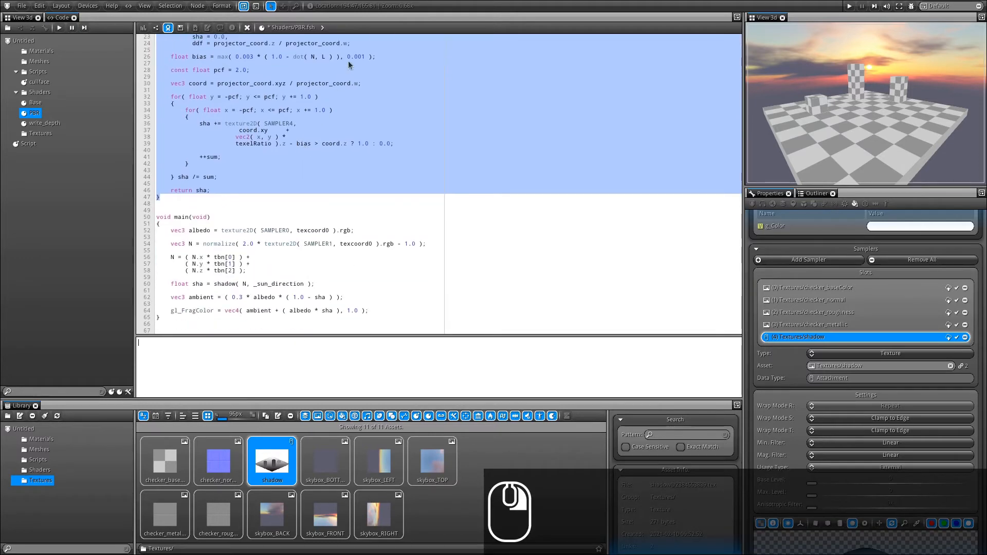
# - Examine the albedo, normal and sha calculations in the main function of PBR.fsh, including the arguments passed to shadow
pyautogui.moveTo(168, 232); pyautogui.dragTo(354, 230)
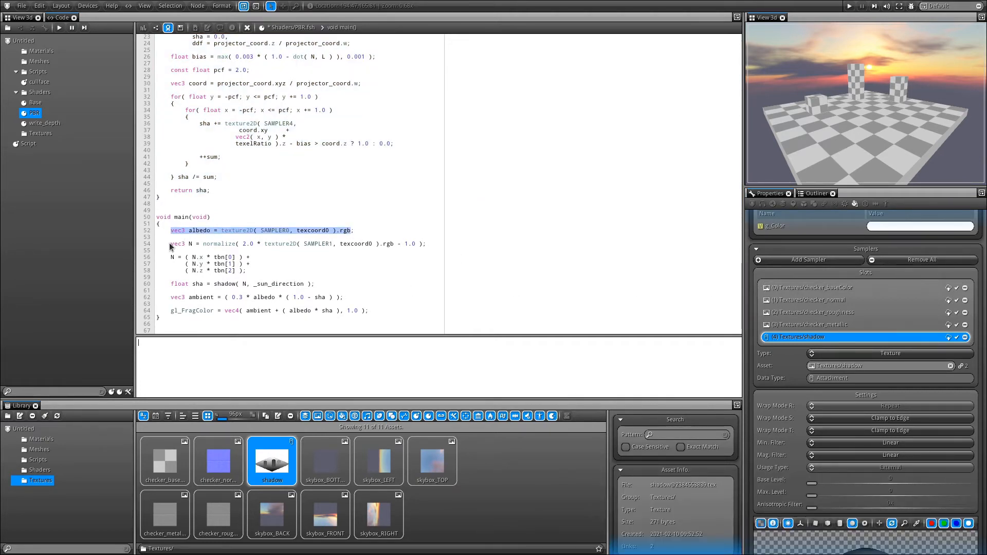
pyautogui.moveTo(157, 242); pyautogui.dragTo(260, 280)
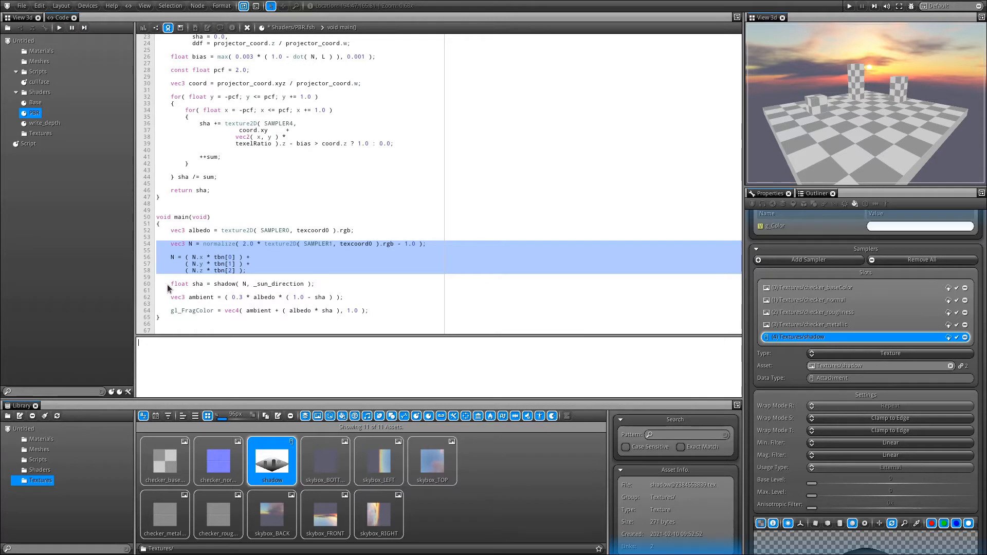
pyautogui.moveTo(167, 285); pyautogui.dragTo(286, 286)
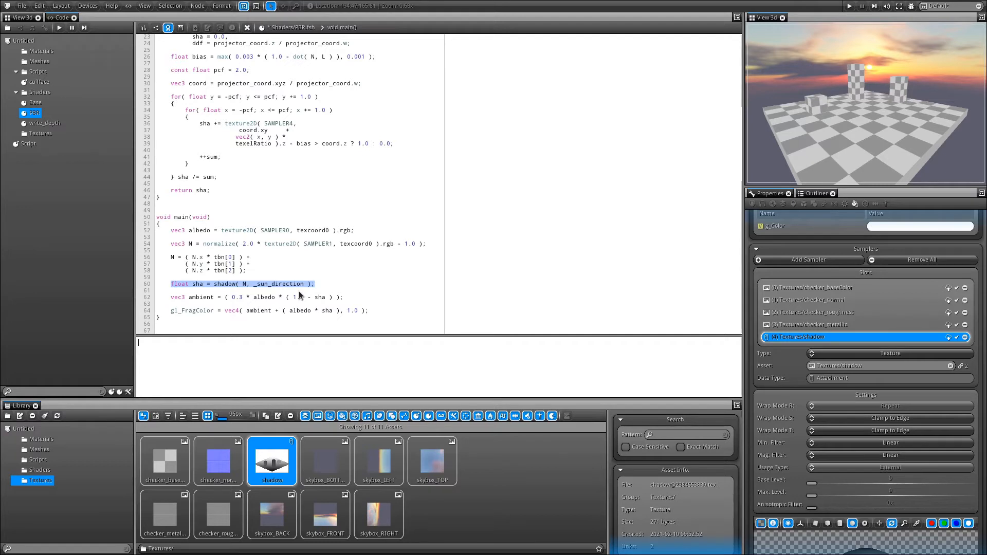
pyautogui.doubleClick(262, 285)
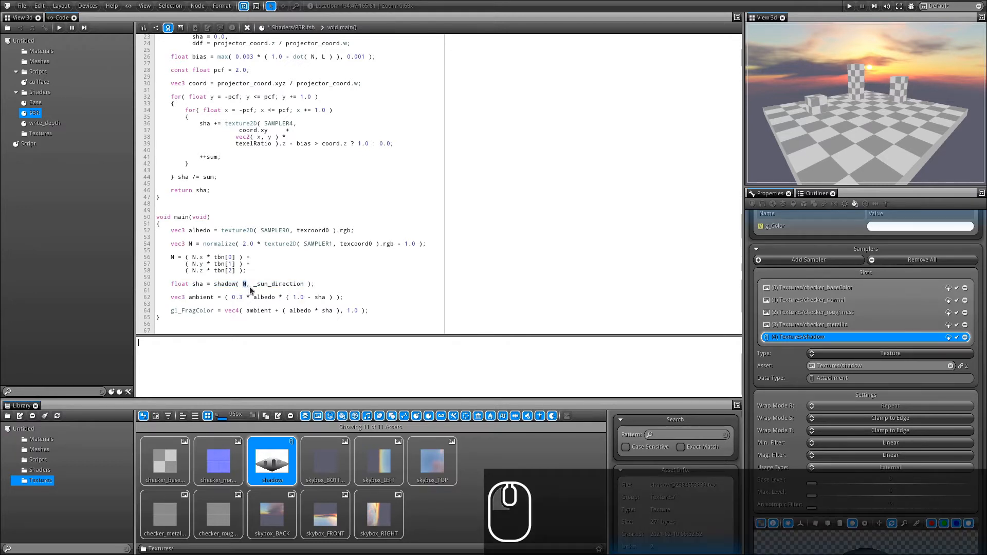
pyautogui.moveTo(305, 287); pyautogui.dragTo(302, 286)
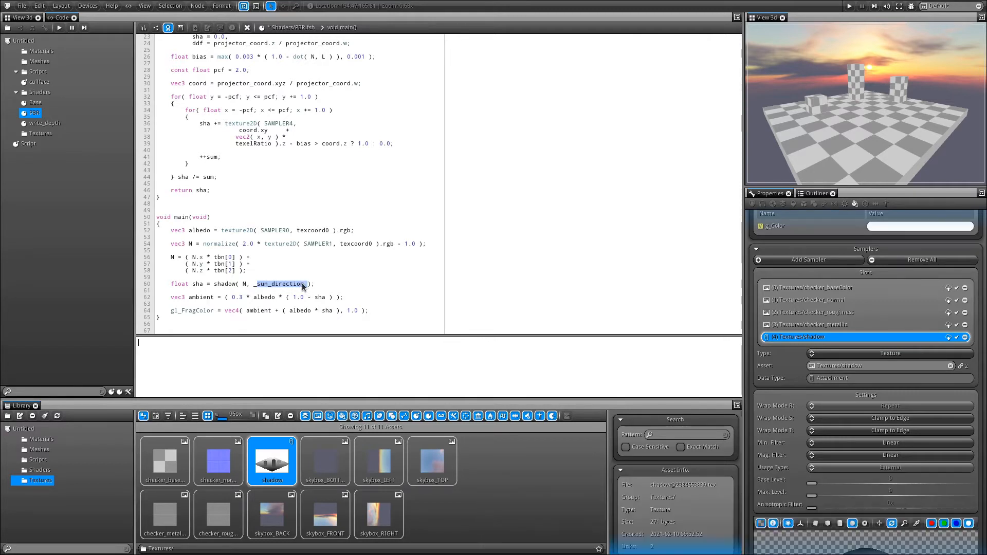
pyautogui.moveTo(312, 286); pyautogui.dragTo(175, 274)
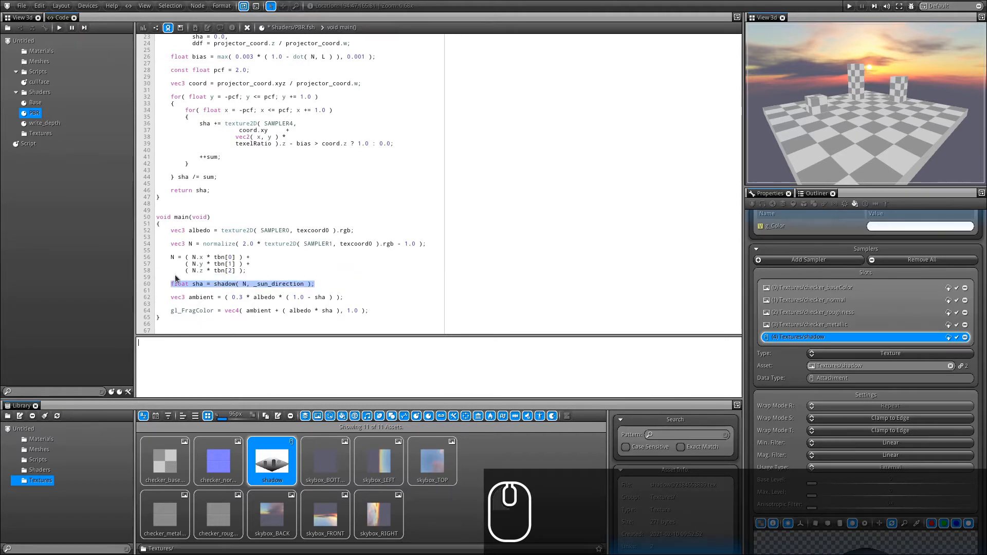
pyautogui.click(175, 275)
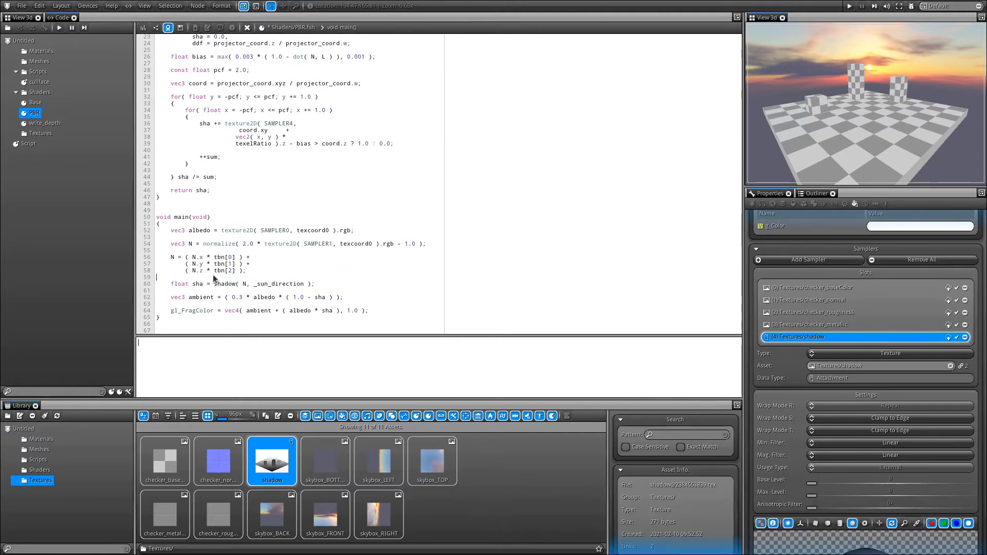
pyautogui.click(333, 289)
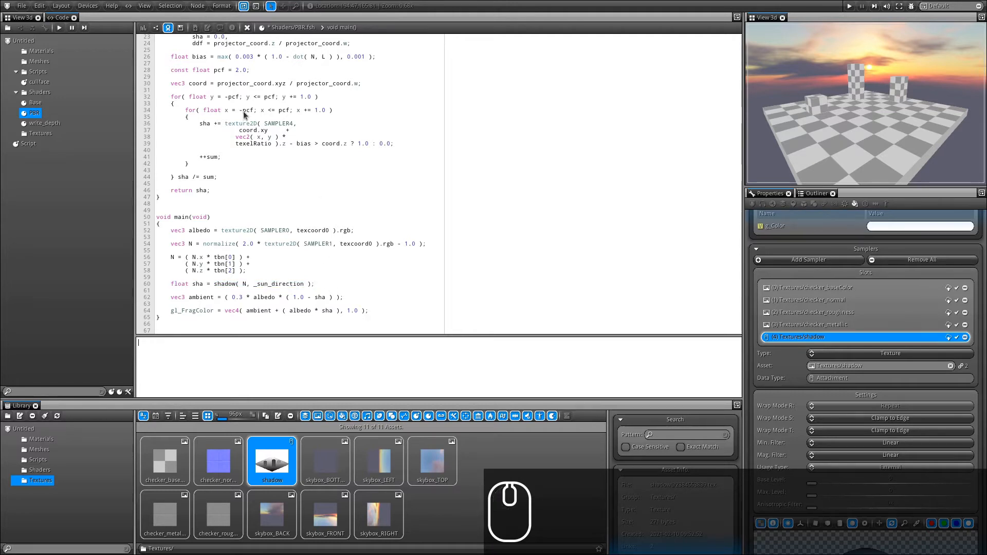
# - Examine the ambient calculation with its 1.0 - sha factor and the gl_FragColor output in PBR.fsh
pyautogui.moveTo(168, 300); pyautogui.dragTo(254, 297)
pyautogui.moveTo(335, 297); pyautogui.dragTo(352, 297)
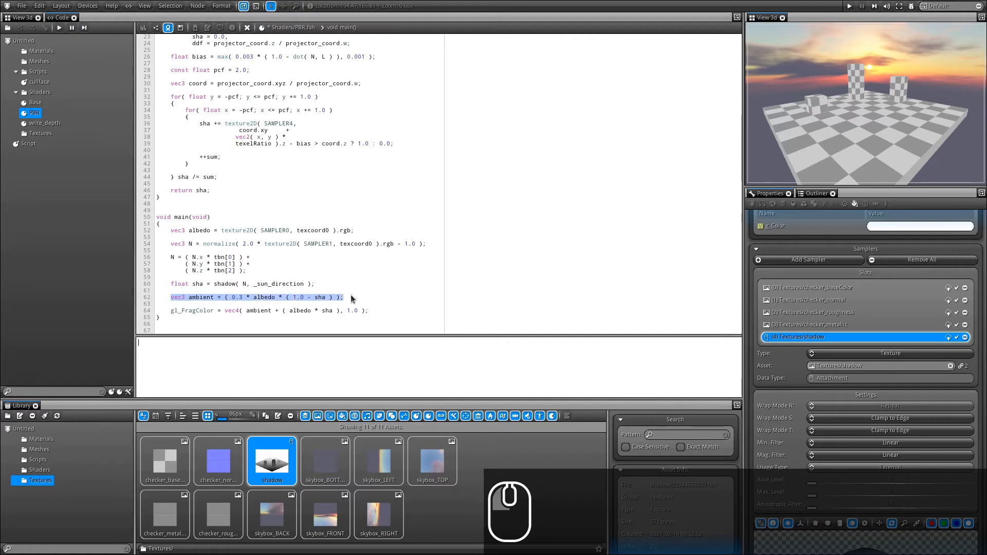
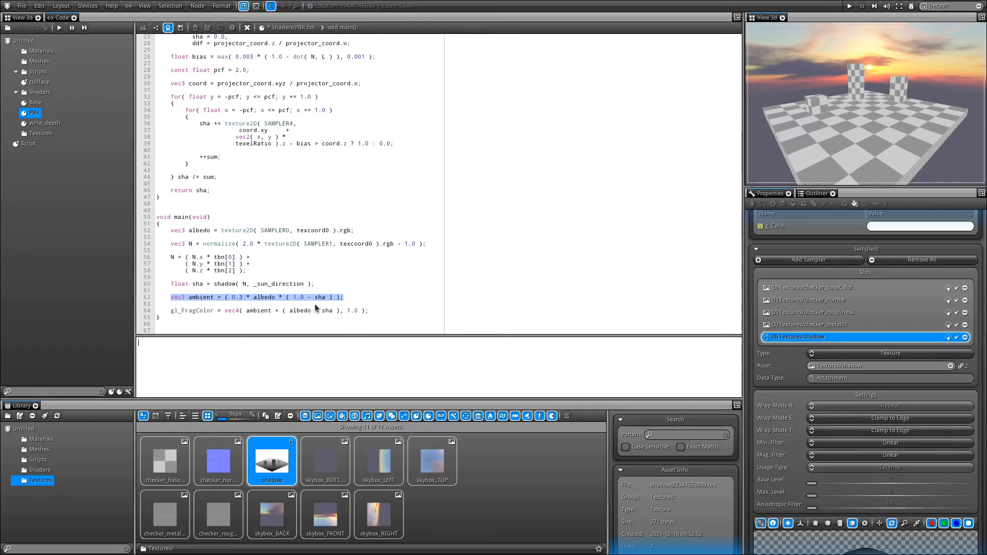
pyautogui.moveTo(286, 297); pyautogui.dragTo(332, 298)
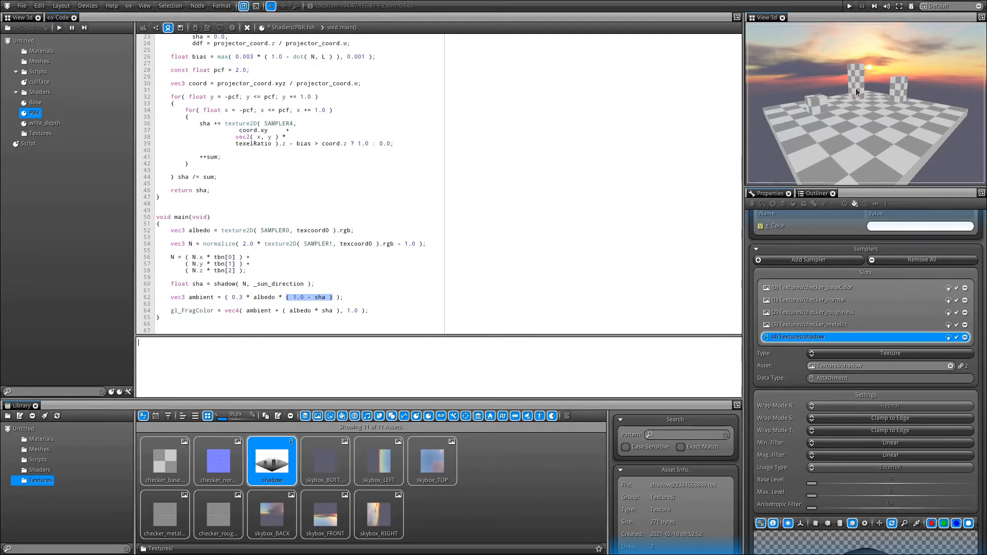
pyautogui.moveTo(169, 311); pyautogui.dragTo(371, 310)
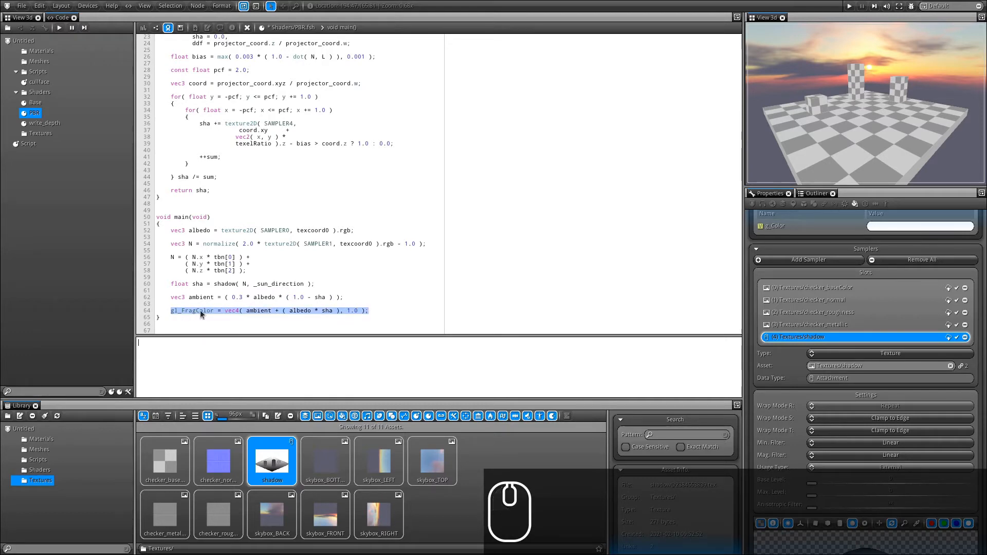
pyautogui.click(258, 311)
pyautogui.moveTo(282, 312); pyautogui.dragTo(341, 310)
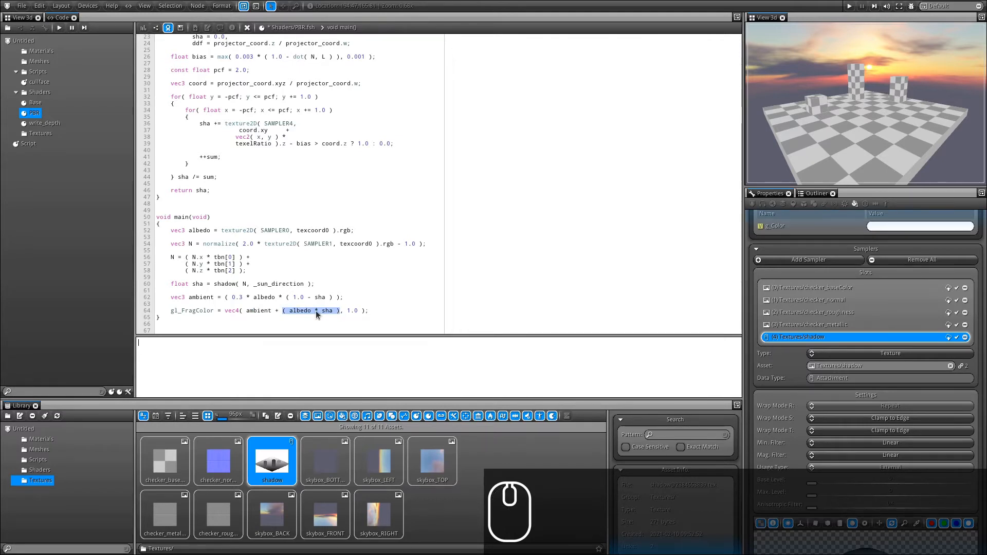
# - Build the PBR shader and recheck the user uniform _sun_direction in PBR.fsh
pyautogui.click(297, 143)
pyautogui.click(144, 30)
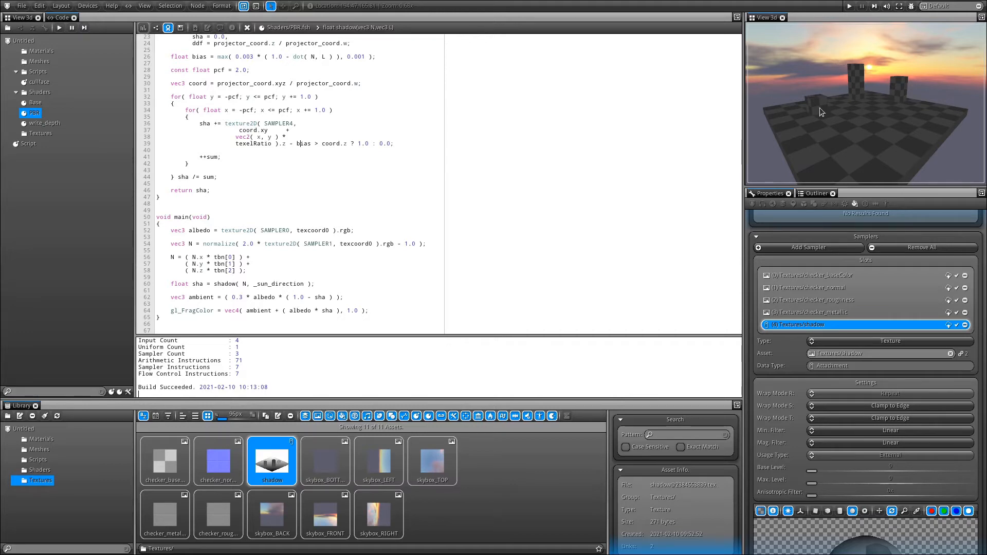
pyautogui.scroll(7, 270, 148)
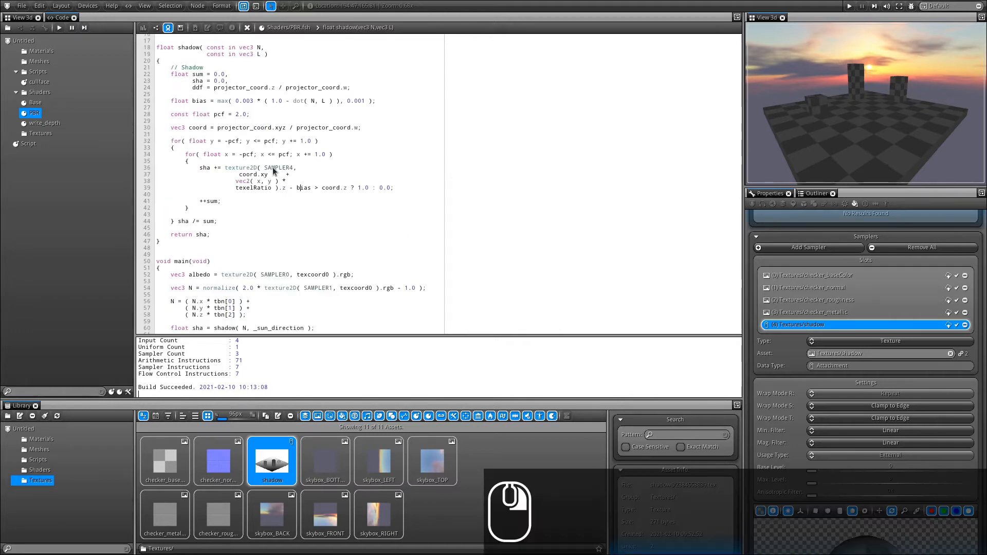
pyautogui.moveTo(156, 93); pyautogui.dragTo(222, 95)
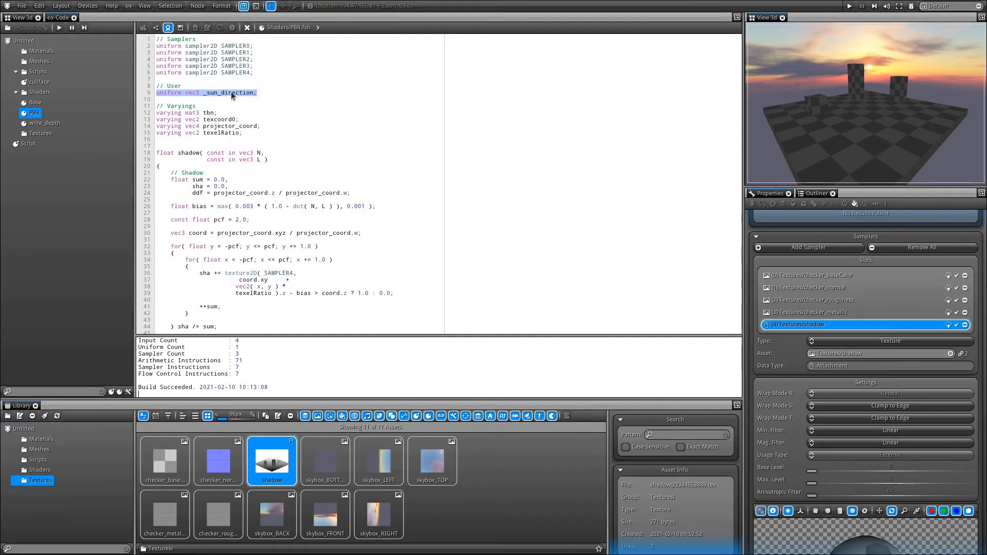
pyautogui.moveTo(282, 96); pyautogui.dragTo(148, 87)
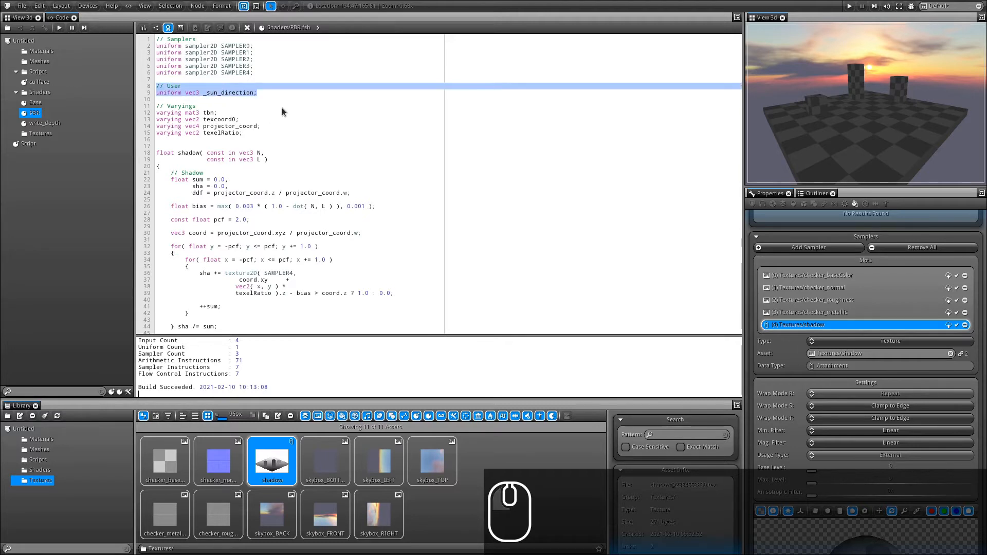
# - Add a script thread to the checker_PBR material
pyautogui.scroll(3, 766, 216)
pyautogui.scroll(3, 765, 279)
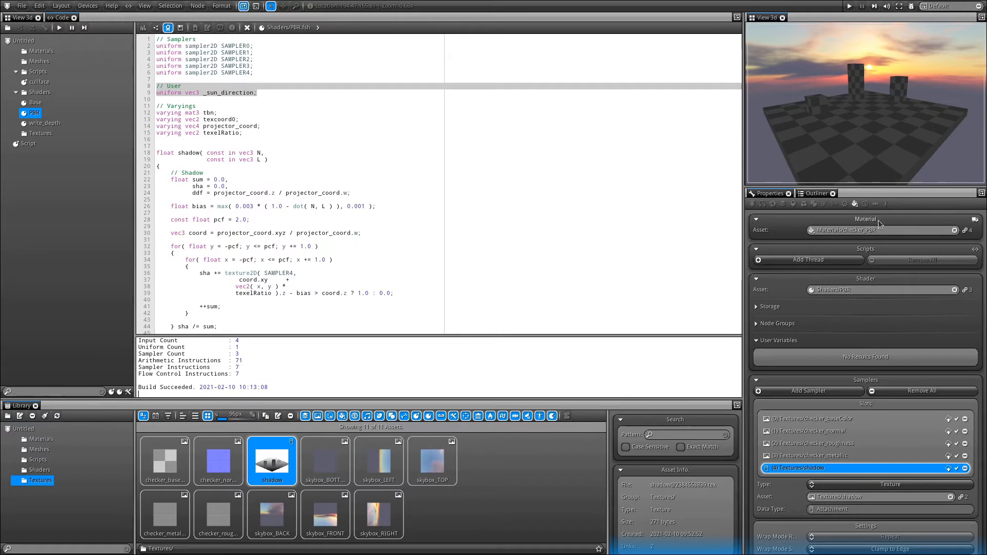
pyautogui.click(800, 261)
pyautogui.click(833, 272)
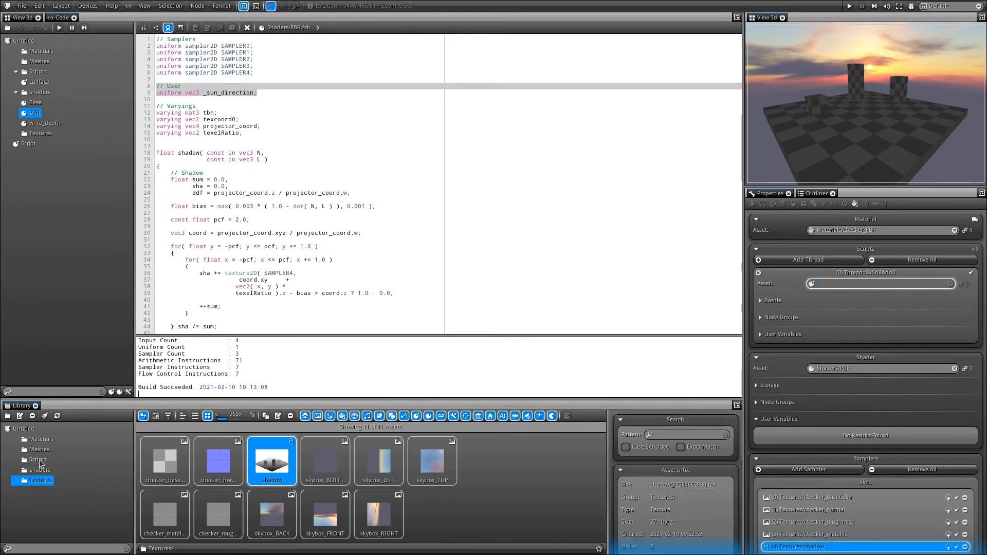
# - Create a new script asset named PBR in the Scripts group, without any predefined event functions
pyautogui.click(38, 460)
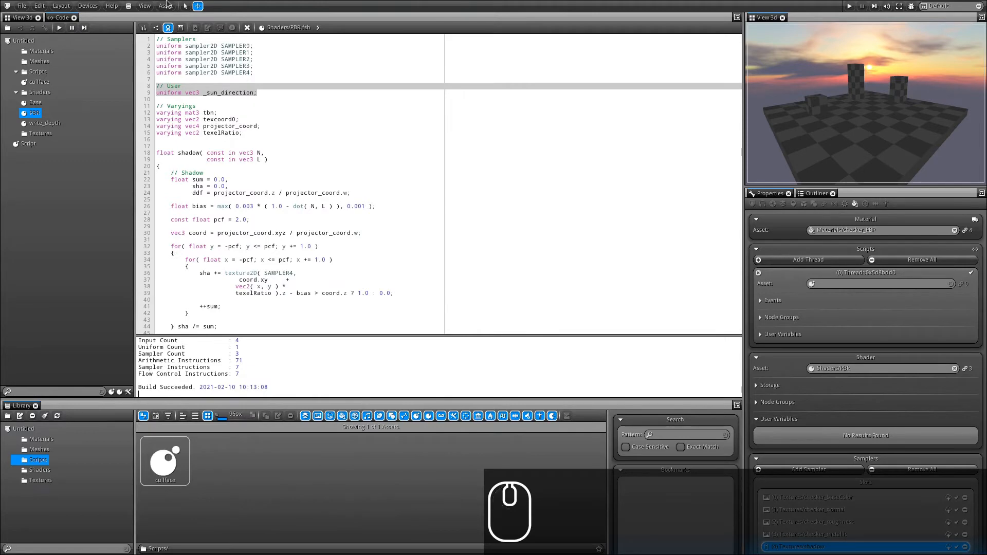
pyautogui.click(166, 5)
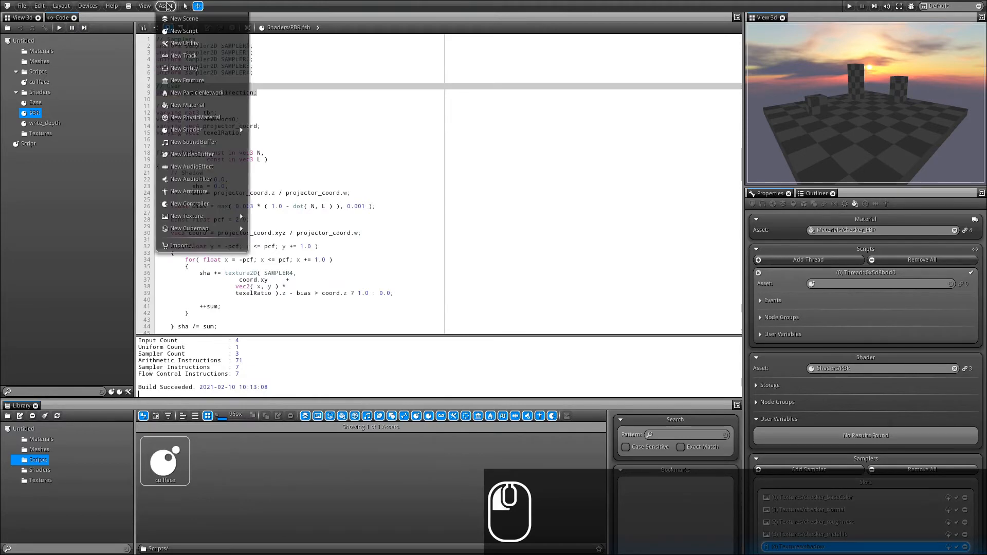
pyautogui.click(178, 33)
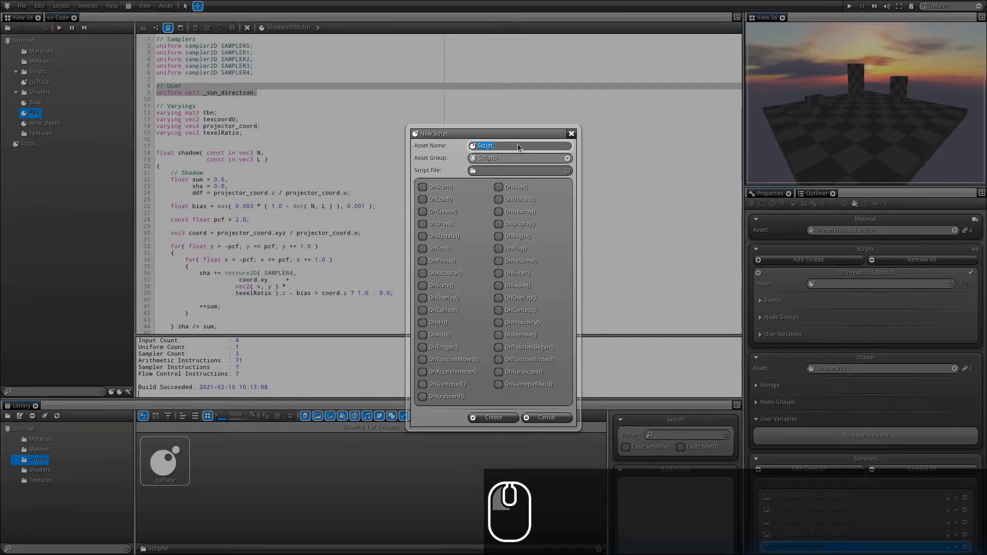
pyautogui.write('PBR')
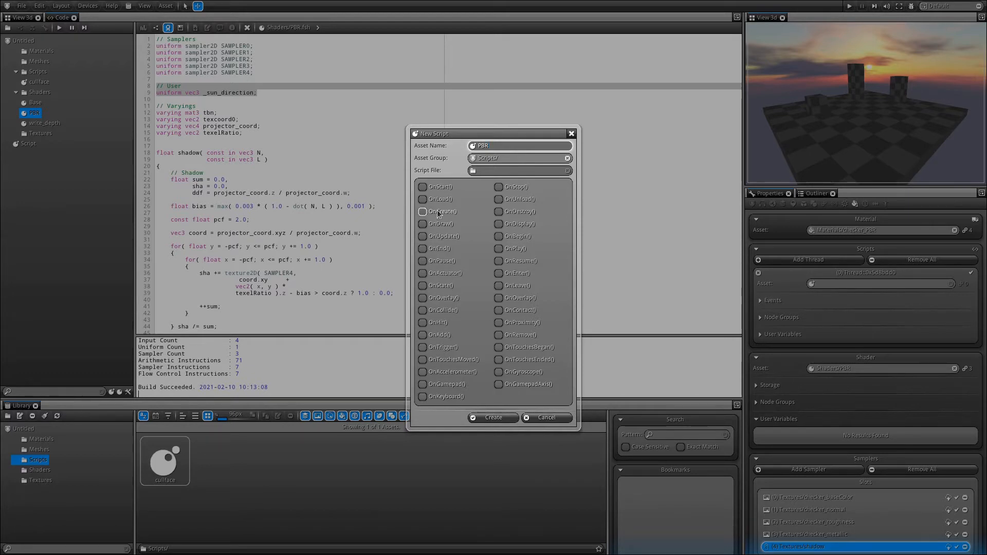
pyautogui.click(493, 418)
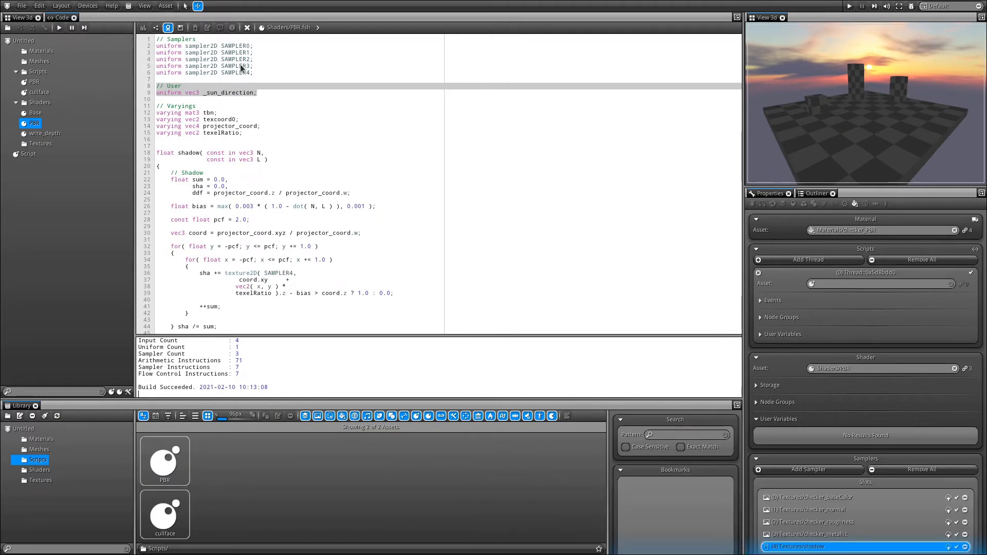
# - Open the PBR script for editing, then switch to the Text Editor and copy the entire contents of PBR_script
pyautogui.doubleClick(32, 82)
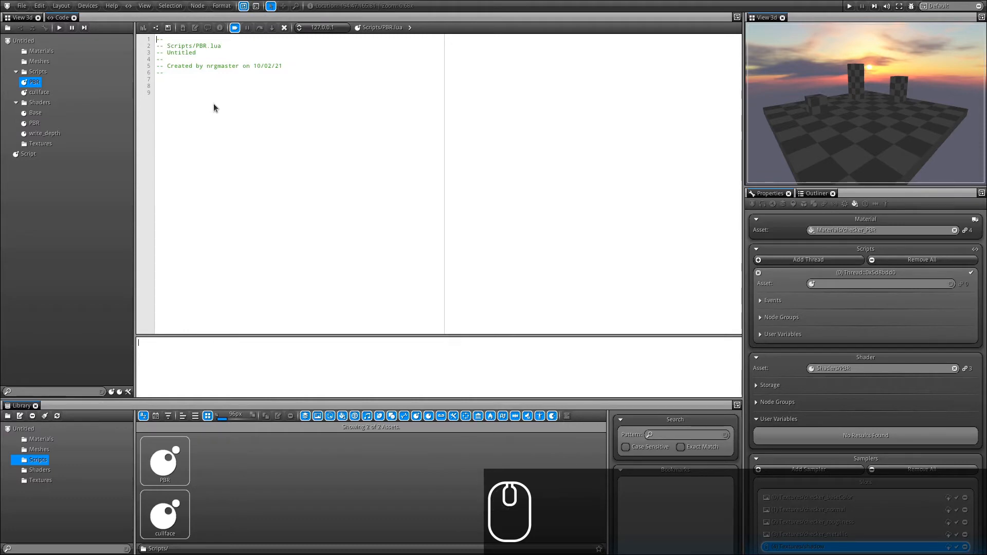
pyautogui.press('super+Tab')
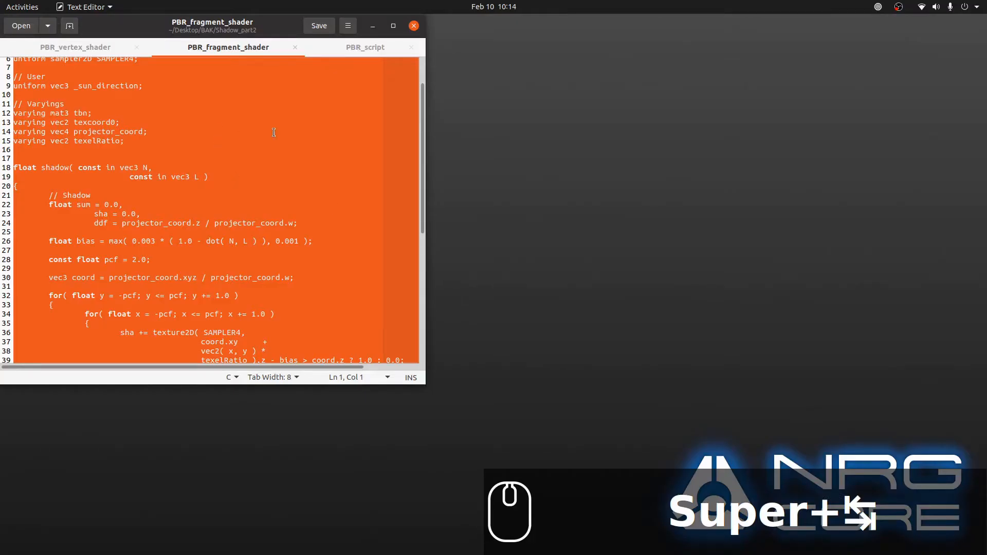
pyautogui.click(344, 48)
pyautogui.hotkey('ctrl', 'a')
pyautogui.hotkey('ctrl', 'c')
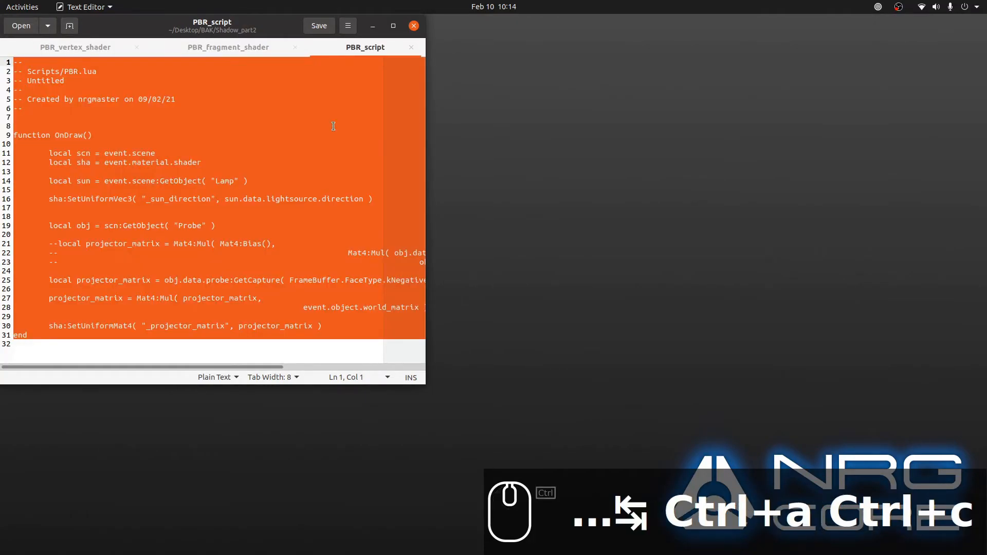
# - Return to the code editor and replace the whole content of Scripts/PBR.lua with the copied script
pyautogui.press('super+Tab')
pyautogui.press('super+Tab')
pyautogui.press('super+Tab')
pyautogui.hotkey('ctrl', 'a')
pyautogui.hotkey('ctrl', 'v')
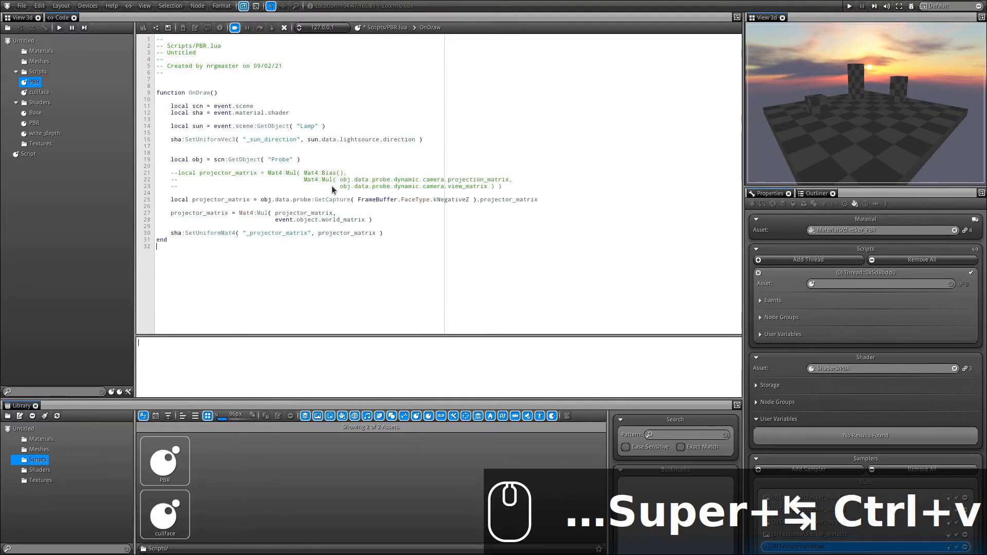
# - Examine the OnDraw function header and the local scn and sha declarations in PBR.lua
pyautogui.moveTo(156, 93); pyautogui.dragTo(227, 96)
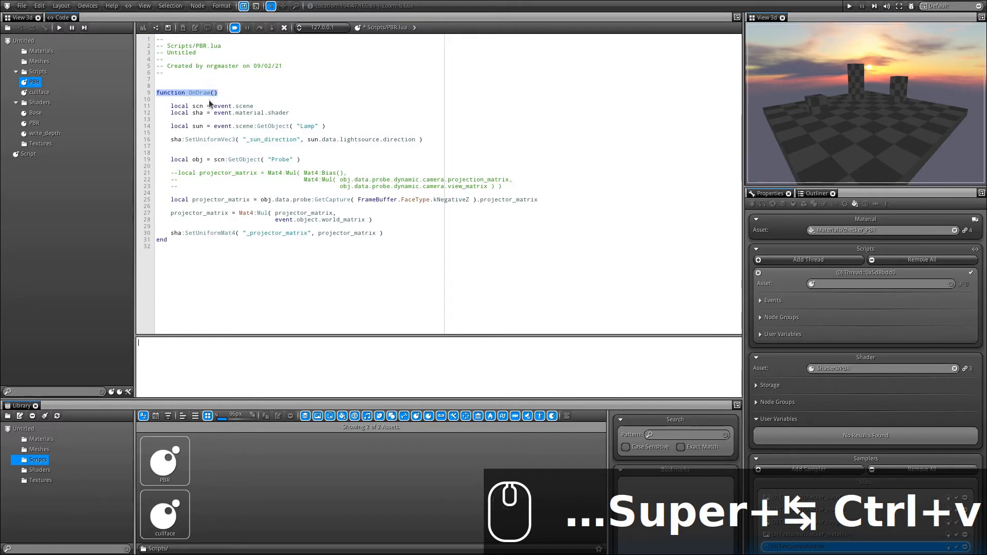
pyautogui.click(257, 92)
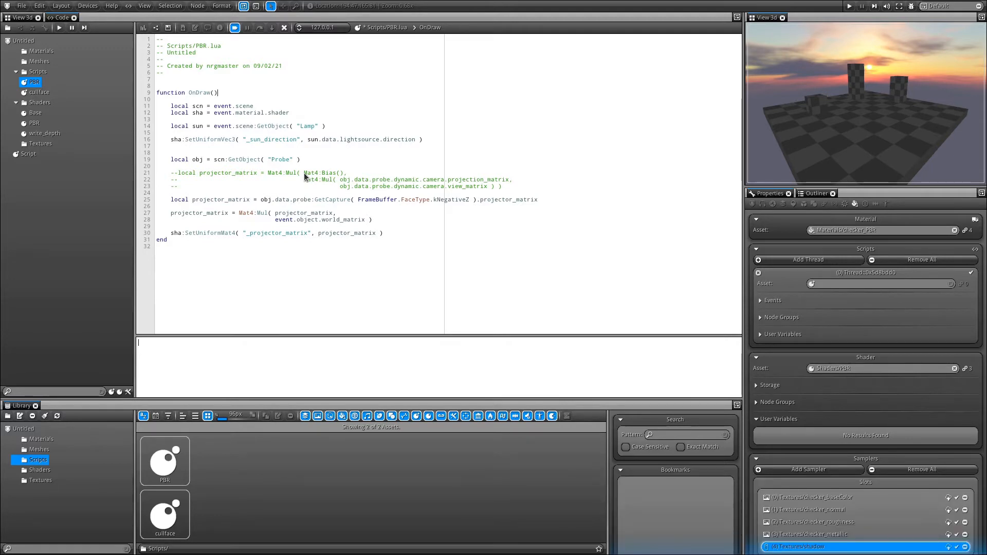
pyautogui.doubleClick(222, 106)
pyautogui.click(252, 106)
pyautogui.moveTo(171, 106); pyautogui.dragTo(253, 109)
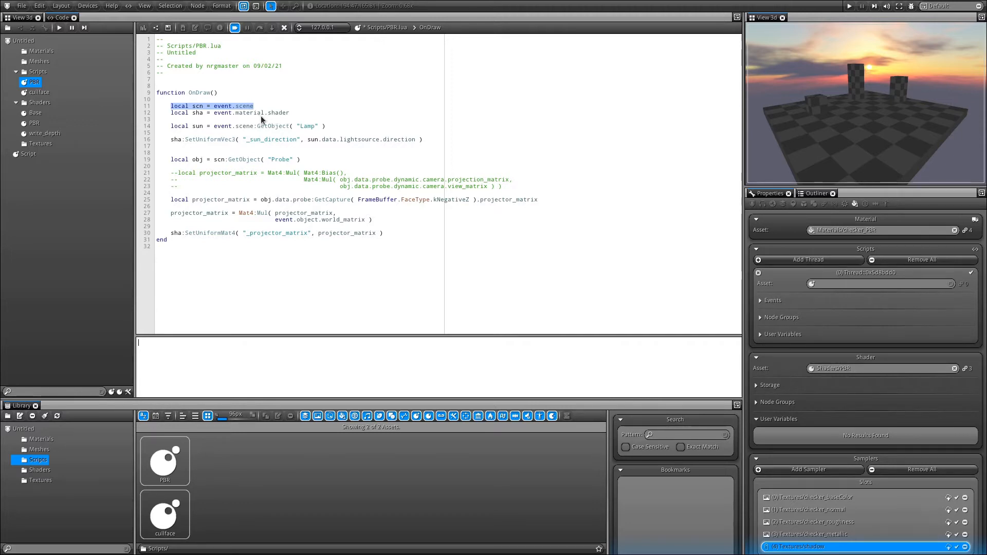
pyautogui.click(172, 113)
pyautogui.moveTo(172, 114); pyautogui.dragTo(204, 114)
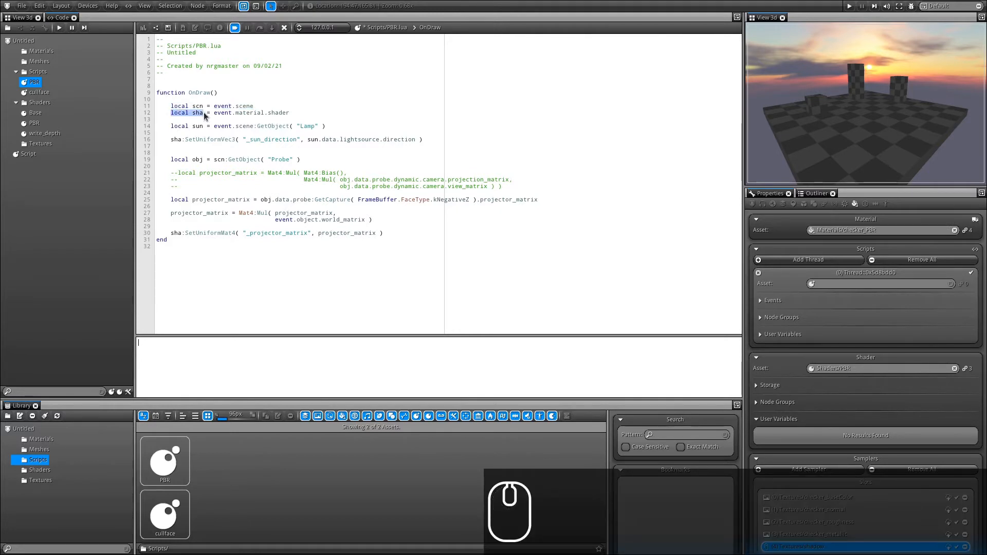
# - Insert two blank lines between the local sha and local sun declarations in PBR.lua
pyautogui.click(202, 119)
pyautogui.press('Return')
pyautogui.press('Return')
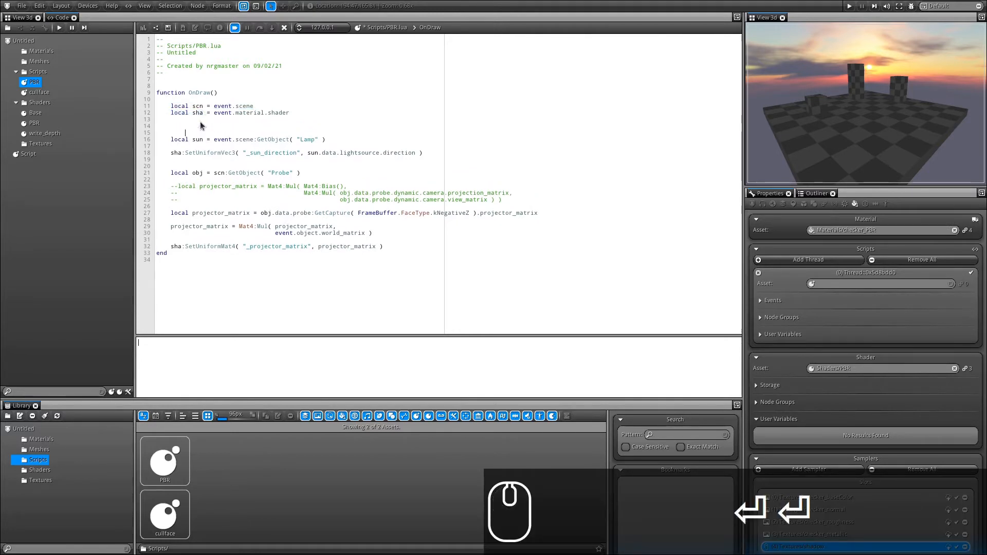
# - Examine the local sun declaration and its event.scene:GetObject( "Lamp" ) call in PBR.lua
pyautogui.moveTo(329, 140); pyautogui.dragTo(171, 140)
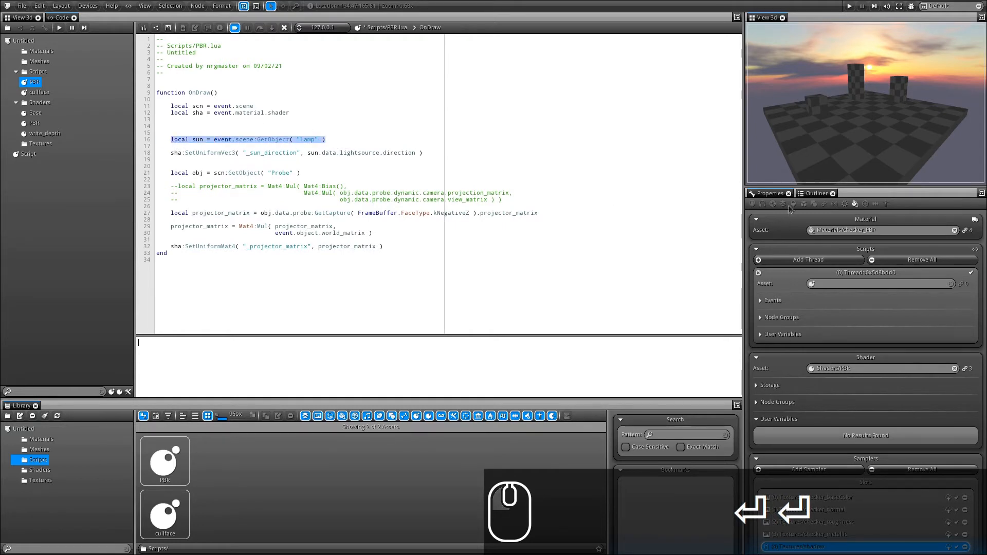
pyautogui.click(215, 147)
pyautogui.moveTo(214, 139); pyautogui.dragTo(345, 141)
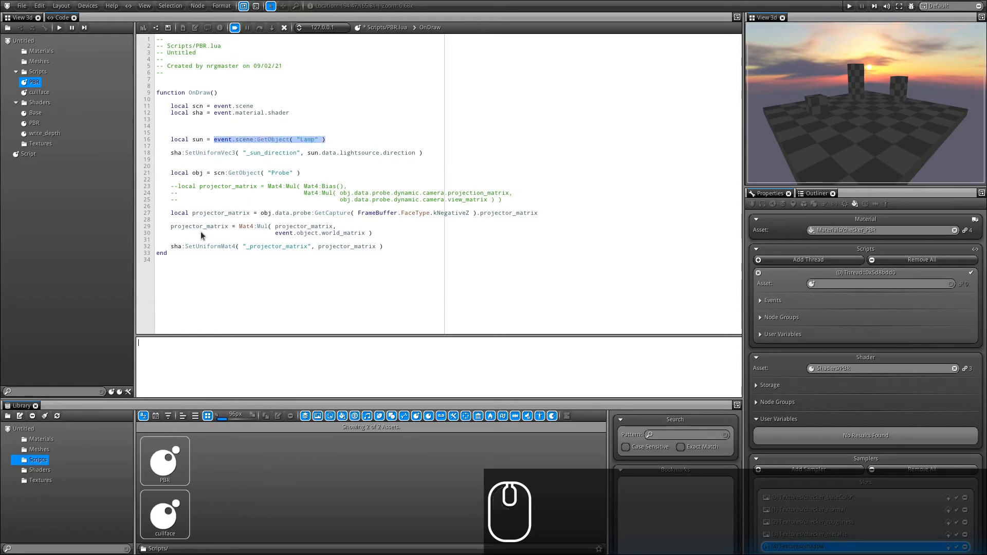
pyautogui.click(220, 126)
pyautogui.moveTo(214, 139); pyautogui.dragTo(341, 140)
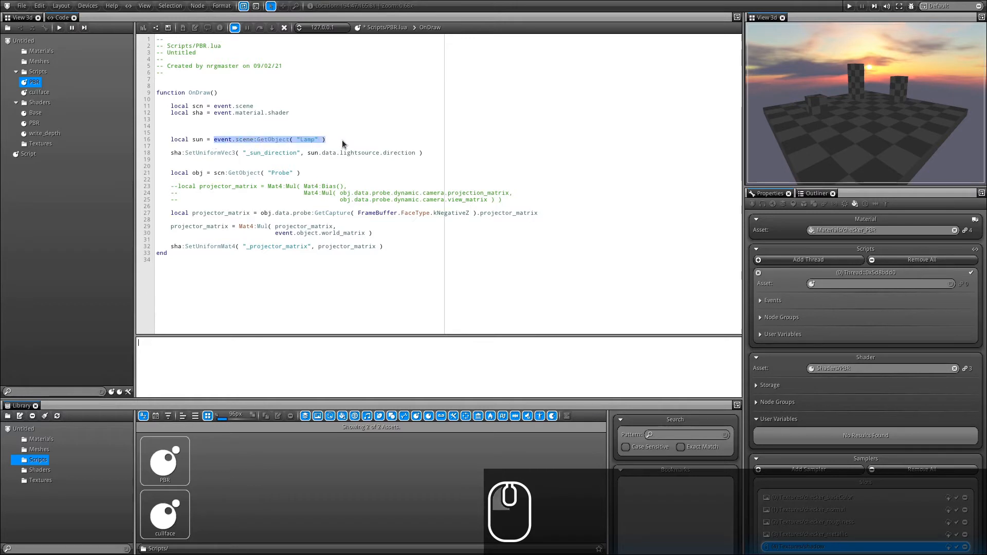
pyautogui.click(238, 127)
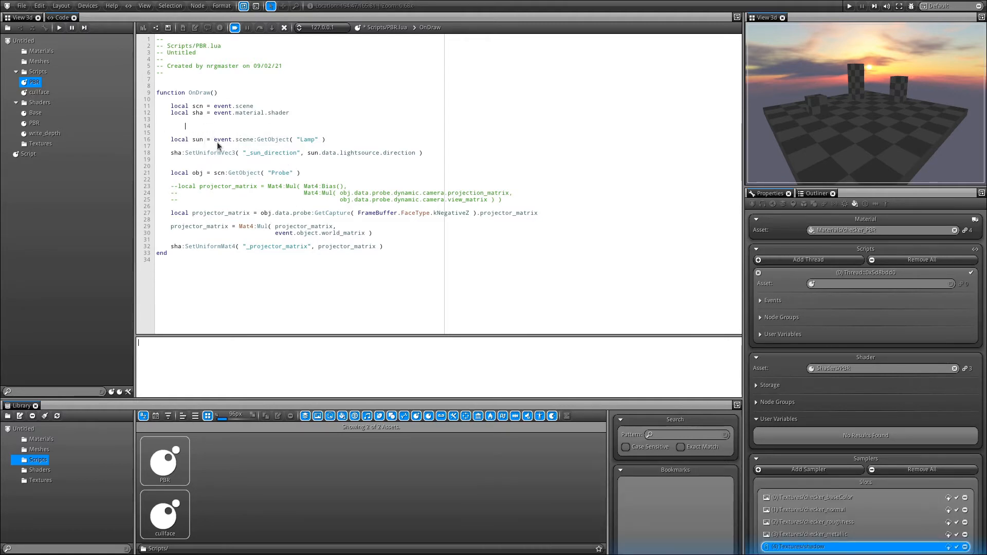
pyautogui.click(252, 139)
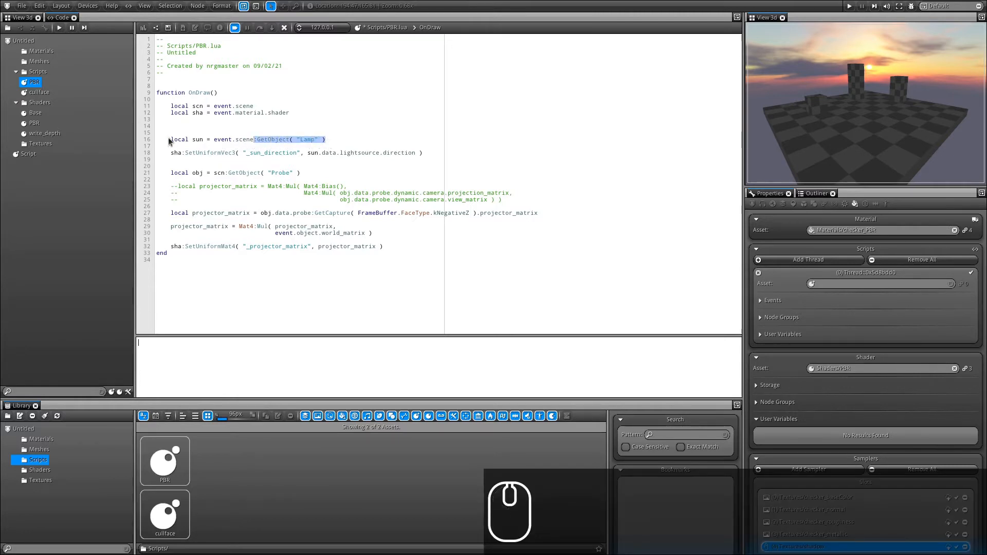
pyautogui.moveTo(171, 139); pyautogui.dragTo(203, 142)
pyautogui.click(210, 128)
# - Examine the sha:SetUniformVec3 call, its "_sun_direction" uniform name and the sun.data.lightsource.direction argument
pyautogui.moveTo(170, 154); pyautogui.dragTo(183, 157)
pyautogui.moveTo(223, 153); pyautogui.dragTo(237, 155)
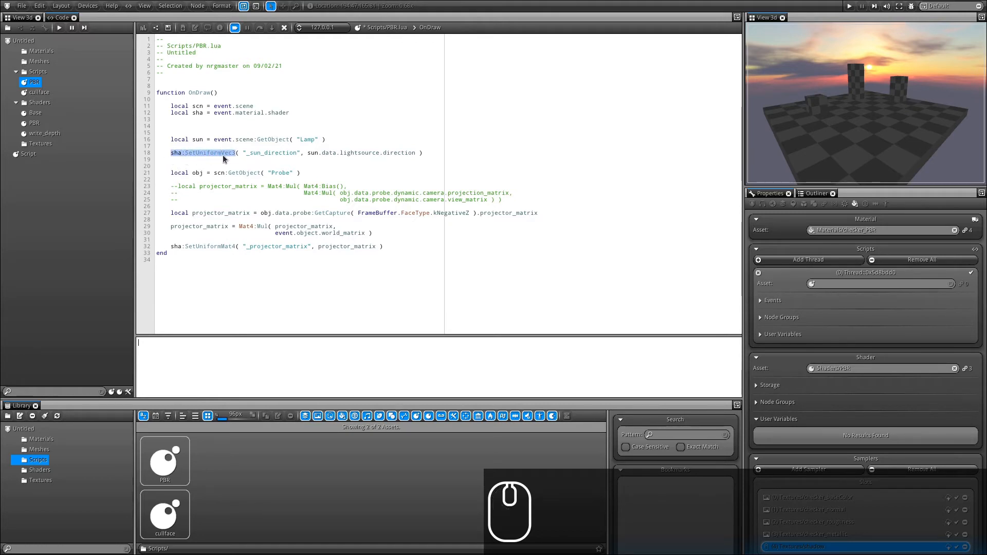
pyautogui.click(244, 155)
pyautogui.moveTo(243, 155); pyautogui.dragTo(304, 155)
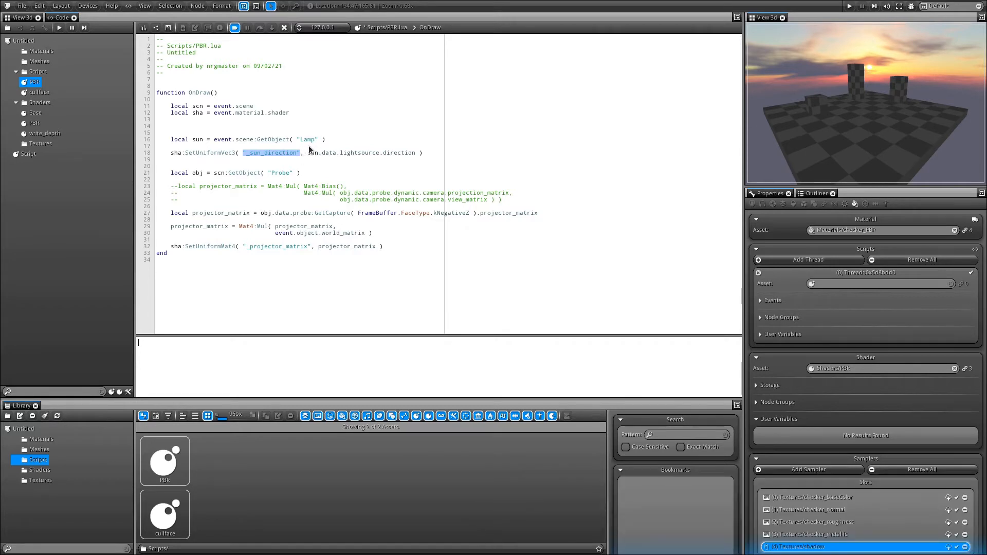
pyautogui.click(307, 157)
pyautogui.moveTo(321, 154); pyautogui.dragTo(414, 155)
# - Examine the local obj declaration for "Probe" and the commented-out projector_matrix calculation with its bias, projection and view matrices
pyautogui.moveTo(170, 173); pyautogui.dragTo(322, 174)
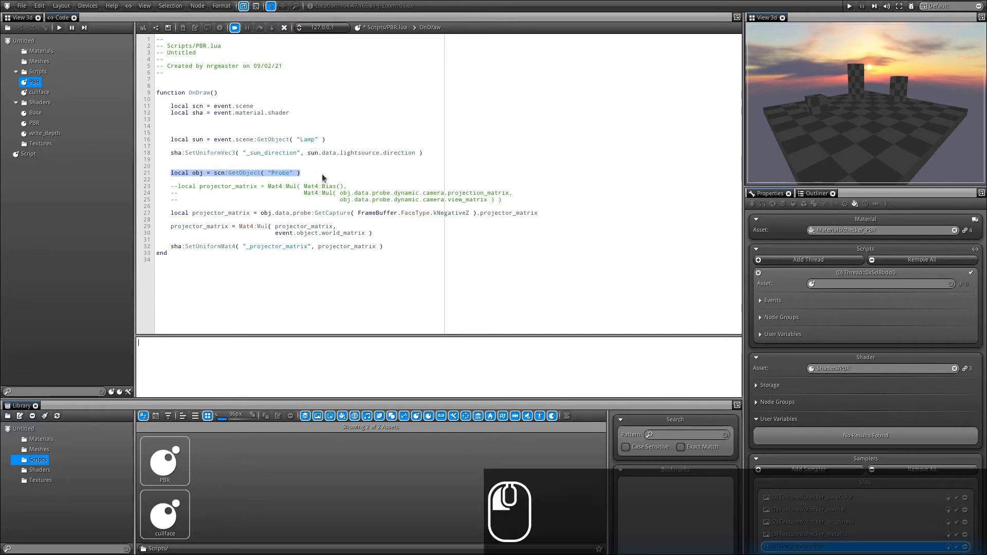
pyautogui.click(214, 173)
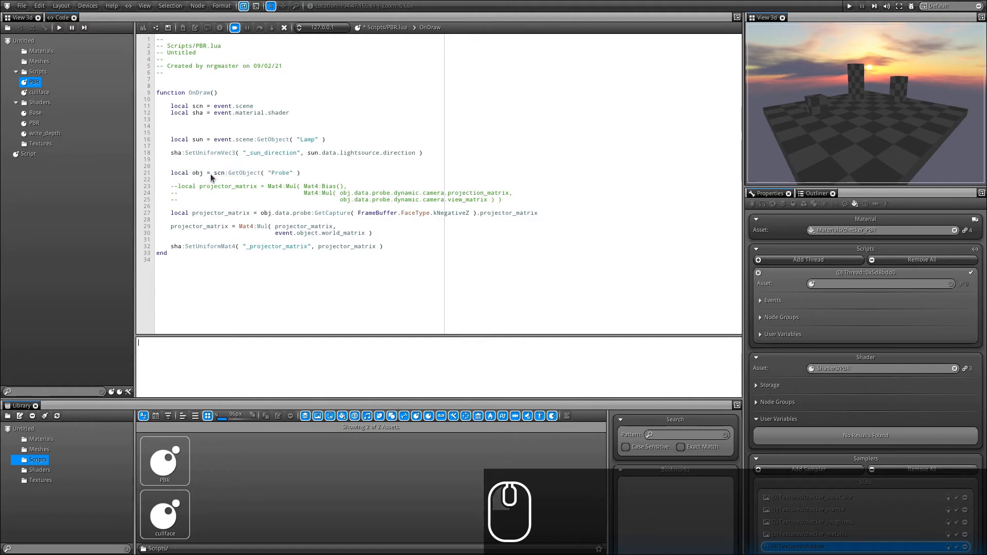
pyautogui.doubleClick(214, 173)
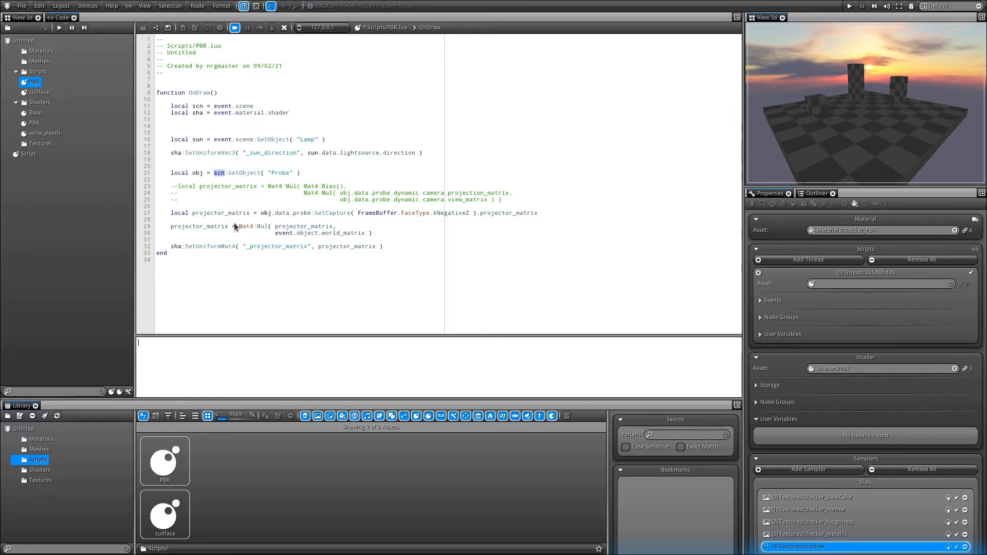
pyautogui.moveTo(161, 187); pyautogui.dragTo(534, 199)
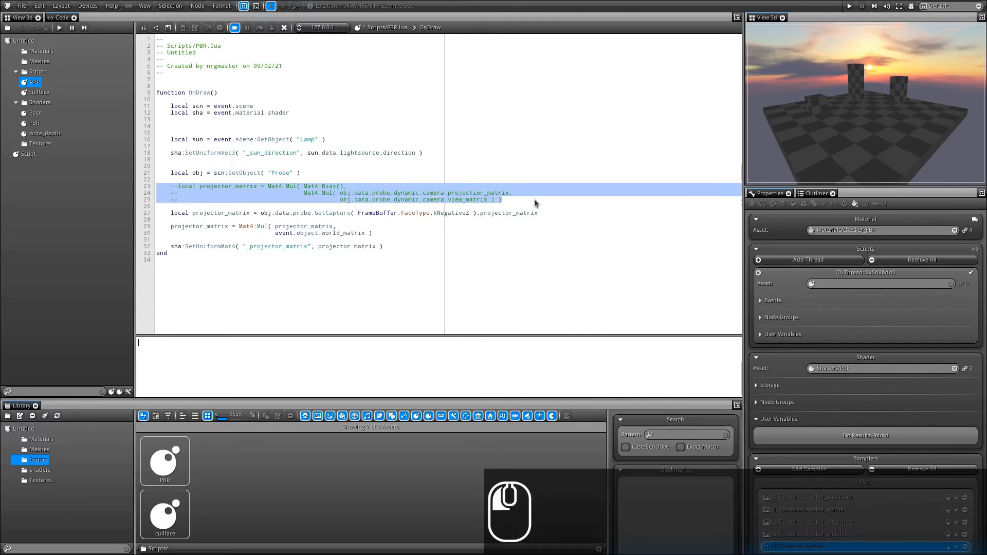
pyautogui.click(405, 187)
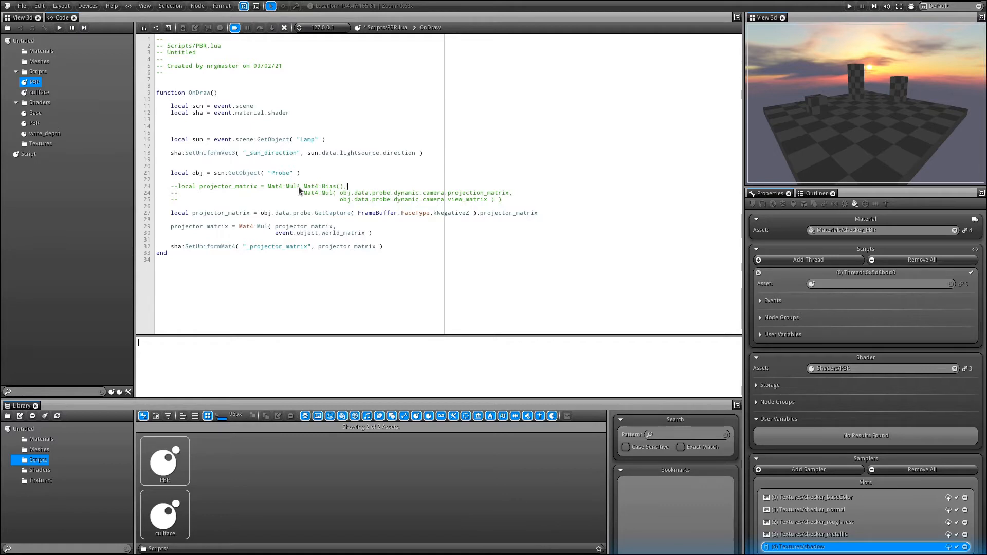
pyautogui.moveTo(304, 186); pyautogui.dragTo(339, 189)
pyautogui.moveTo(444, 193); pyautogui.dragTo(508, 197)
pyautogui.moveTo(433, 199); pyautogui.dragTo(485, 199)
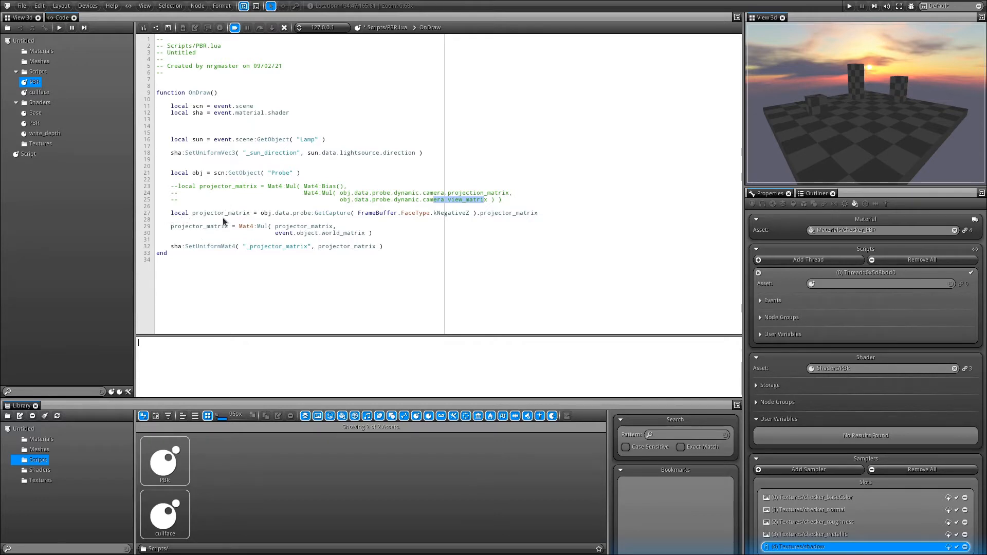
# - Examine the projector_matrix line with its GetCapture call and compare it with the Face Type in the Probe's capture settings
pyautogui.moveTo(196, 214); pyautogui.dragTo(243, 214)
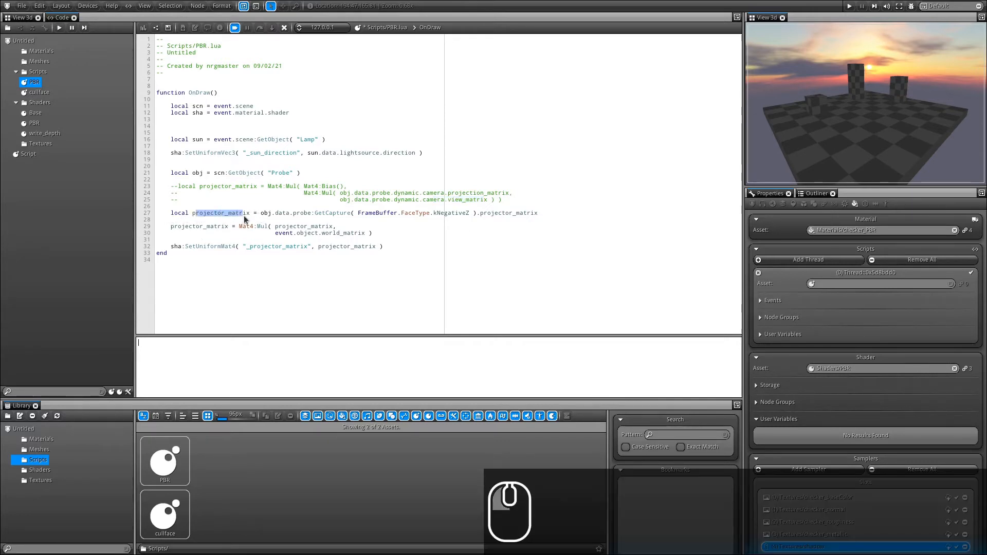
pyautogui.click(261, 214)
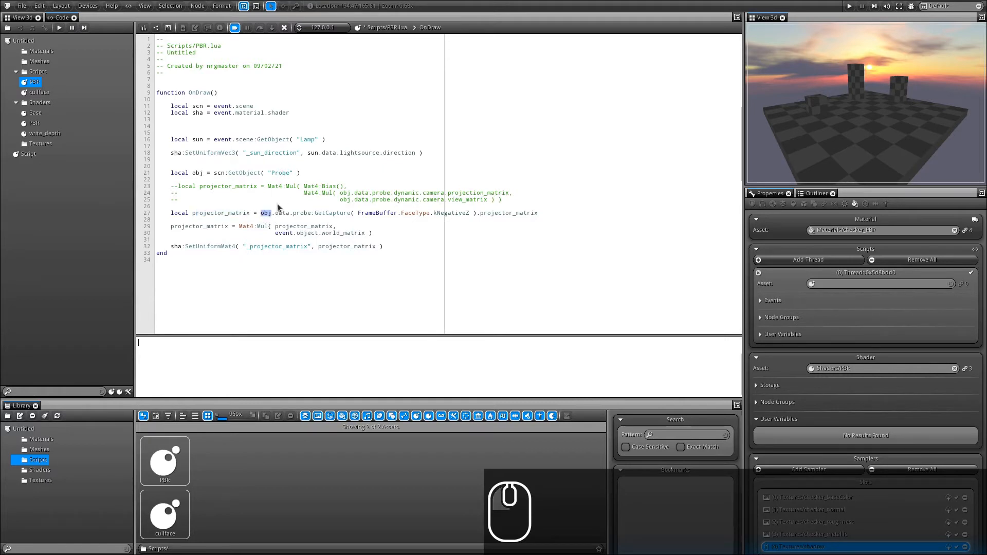
pyautogui.moveTo(289, 214); pyautogui.dragTo(334, 216)
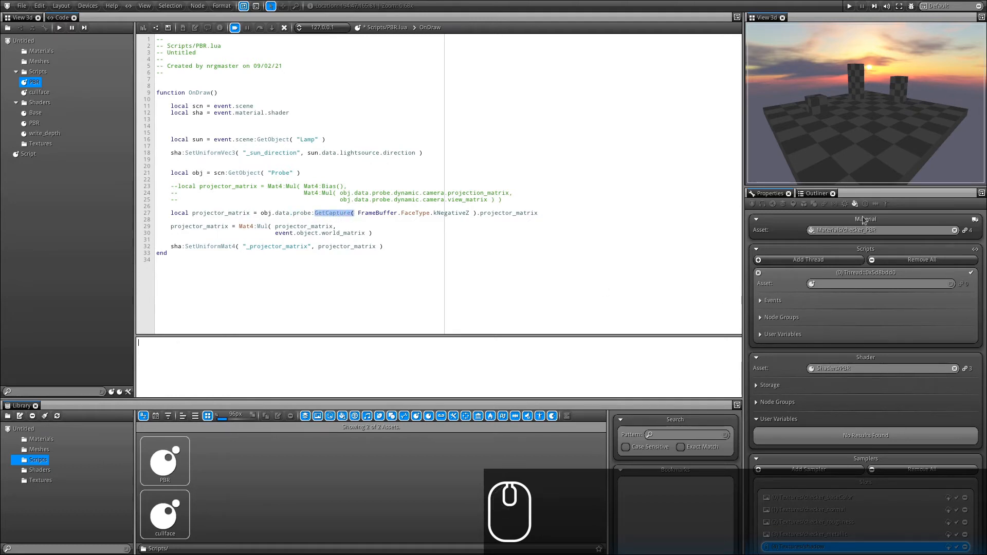
pyautogui.click(818, 193)
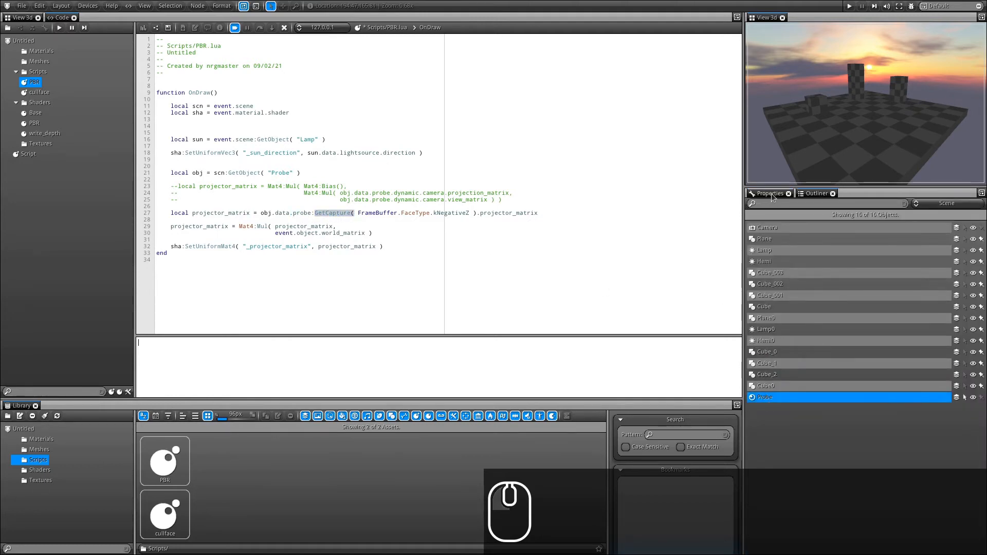
pyautogui.click(770, 193)
pyautogui.click(811, 203)
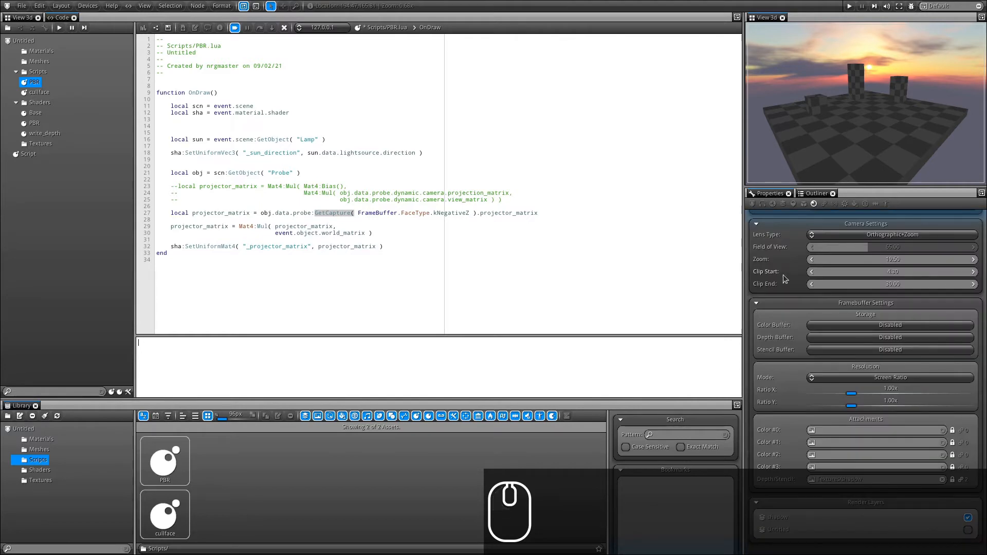
pyautogui.scroll(-2, 781, 418)
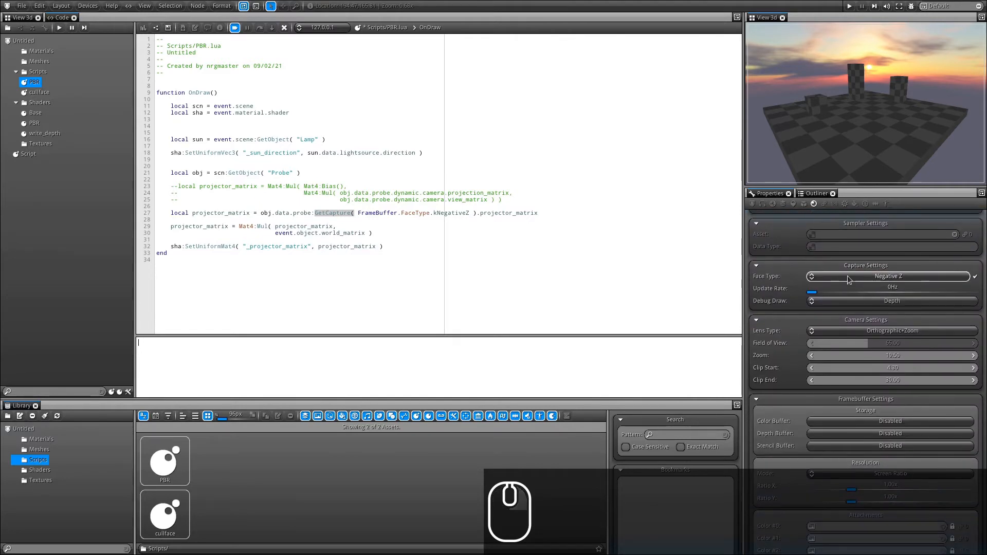
# - Review the Probe's Face Type options alongside the GetCapture call's FrameBuffer.FaceType.kNegativeZ argument and its .projector_matrix member in PBR.lua
pyautogui.click(851, 280)
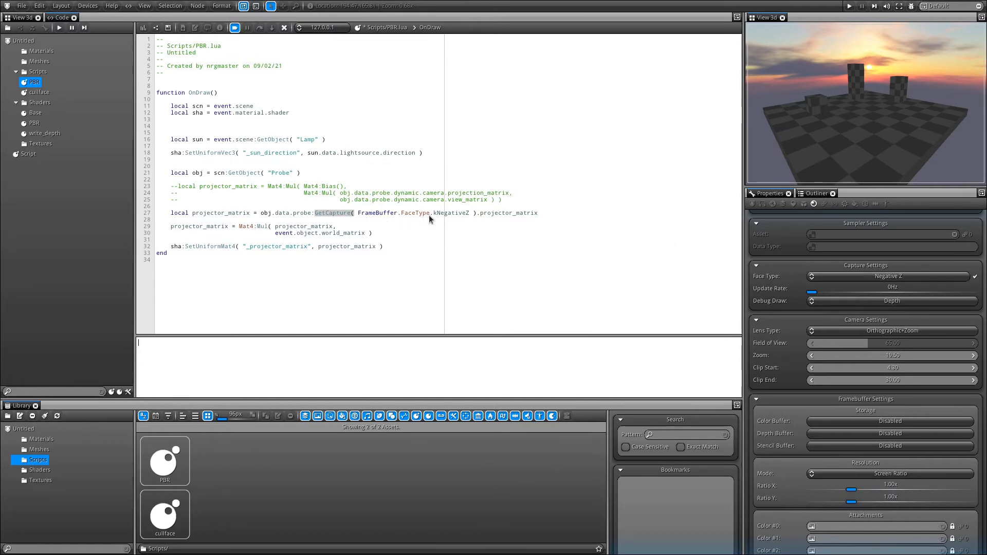
pyautogui.click(852, 275)
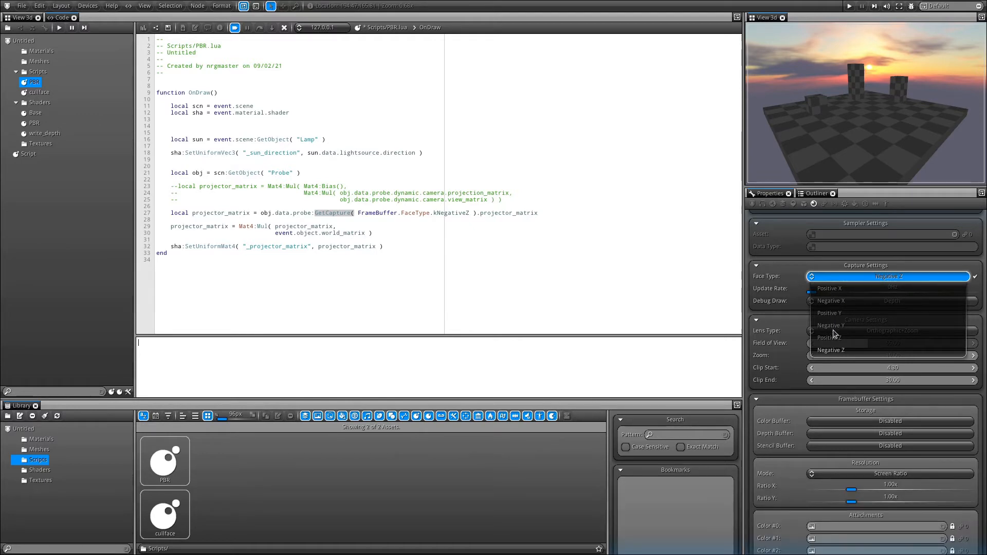
pyautogui.click(841, 281)
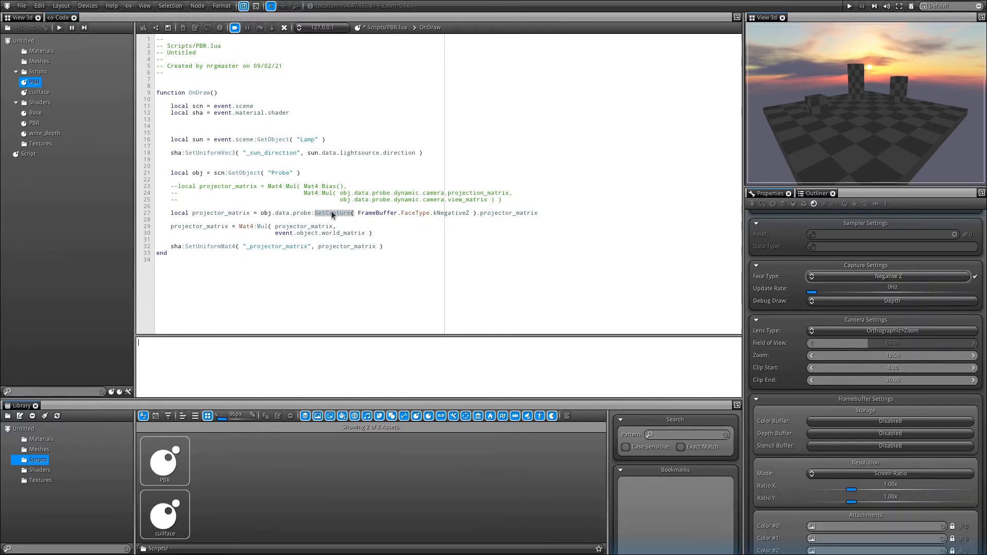
pyautogui.moveTo(357, 212); pyautogui.dragTo(460, 216)
pyautogui.click(474, 213)
pyautogui.moveTo(528, 212); pyautogui.dragTo(537, 211)
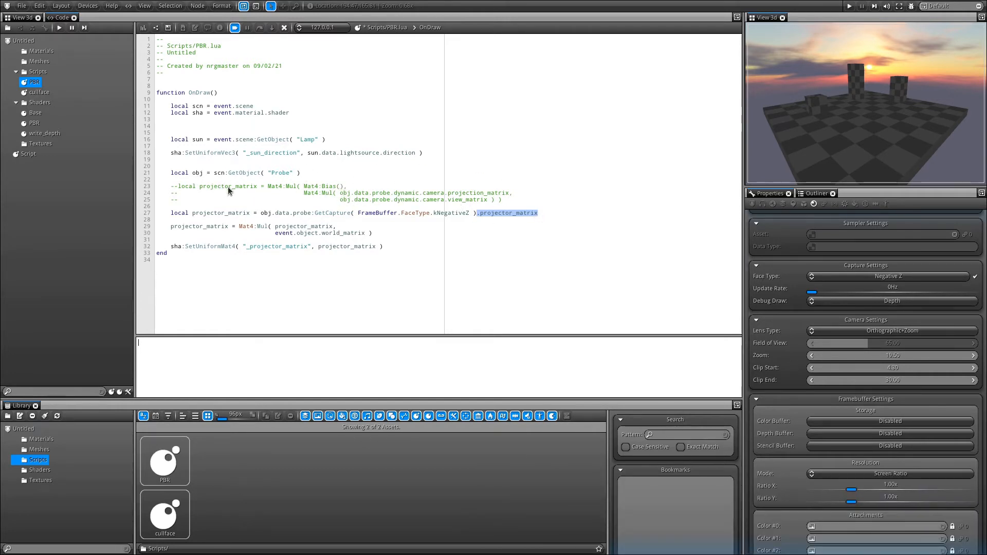
pyautogui.click(257, 208)
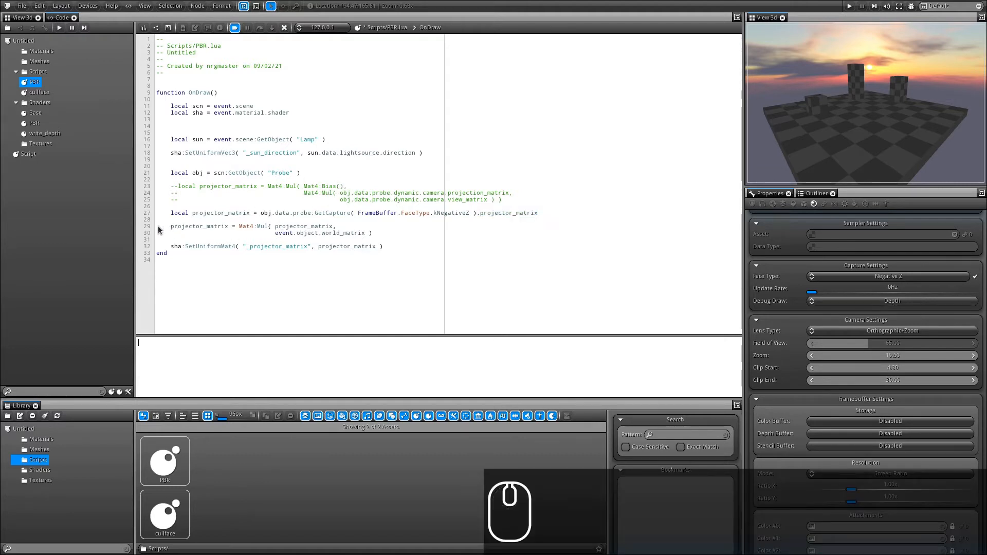
# - Examine the Mat4:Mul line with event.object.world_matrix and the sha:SetUniformMat4 call with its "_projector_matrix" uniform name
pyautogui.moveTo(157, 227); pyautogui.dragTo(395, 237)
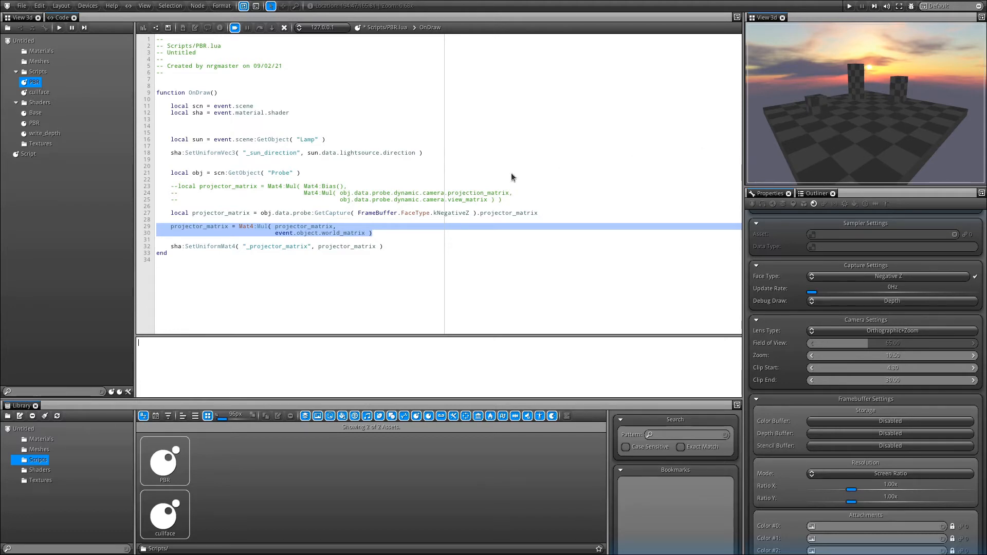
pyautogui.doubleClick(295, 233)
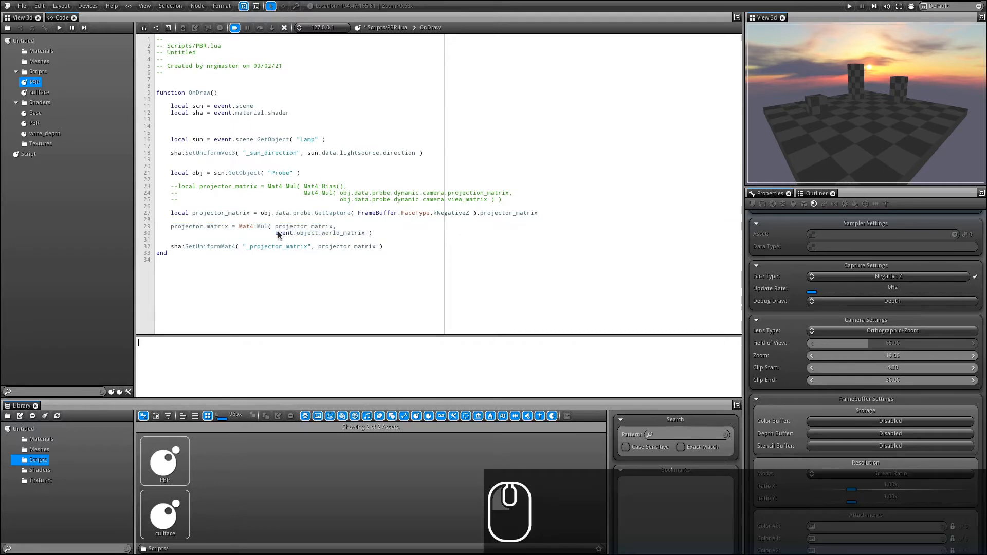
pyautogui.moveTo(359, 234); pyautogui.dragTo(366, 236)
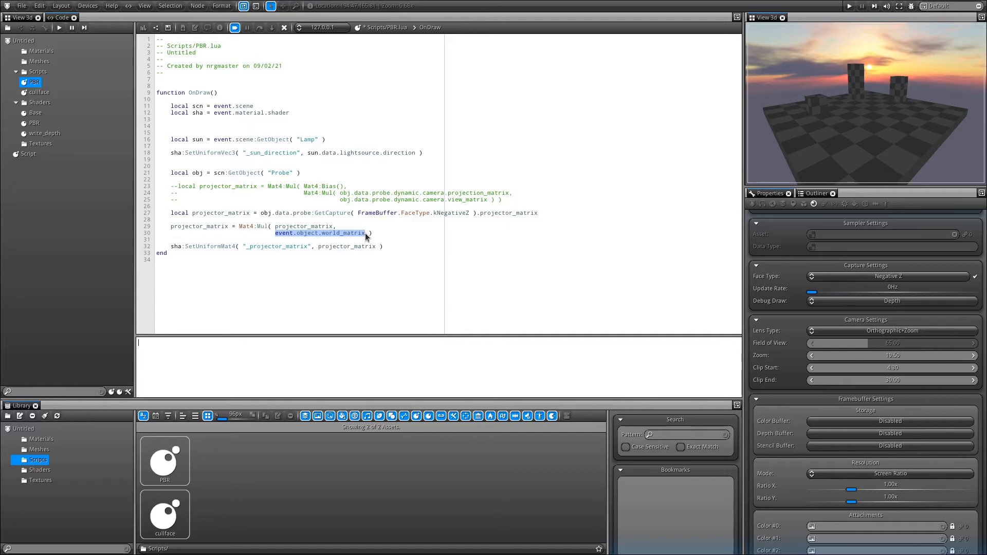
pyautogui.moveTo(171, 246); pyautogui.dragTo(397, 246)
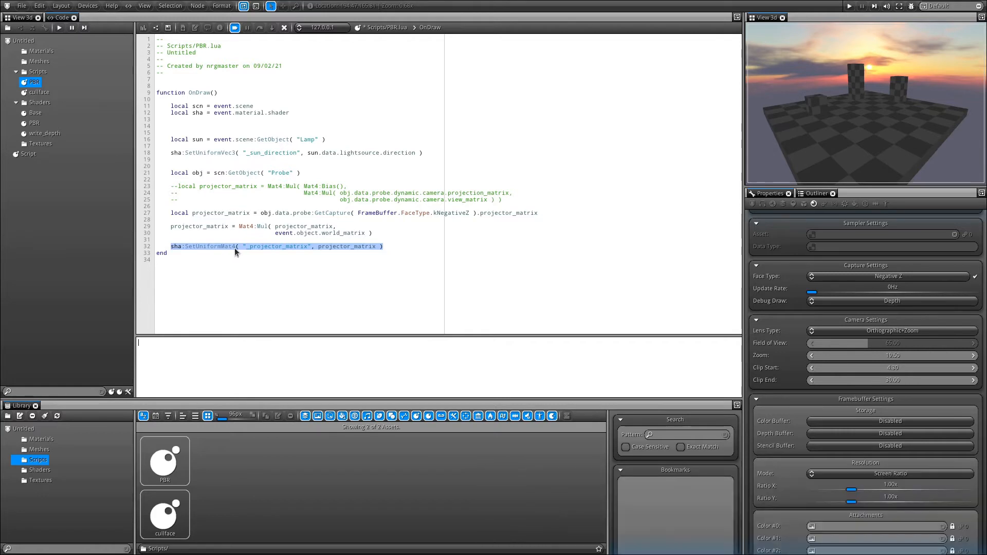
pyautogui.doubleClick(251, 247)
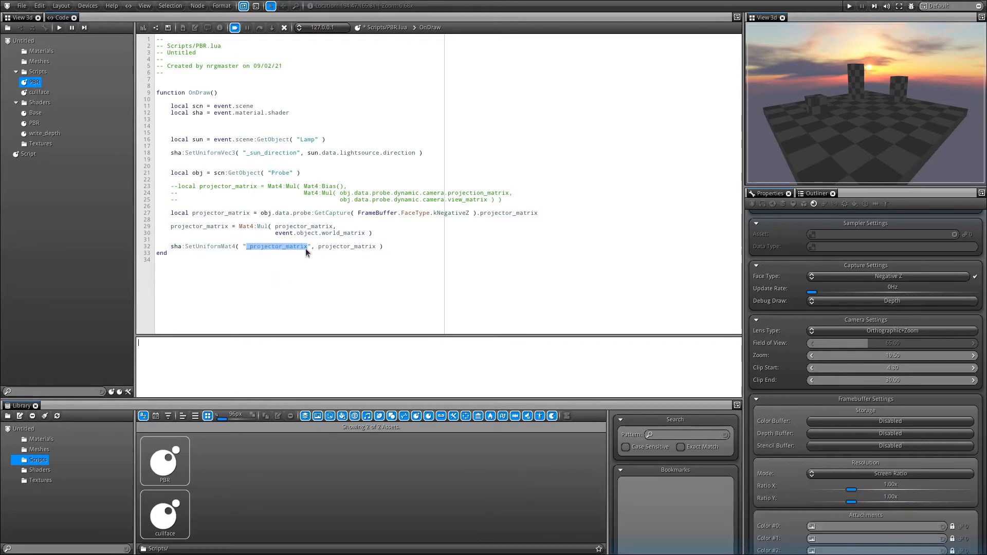
pyautogui.click(260, 149)
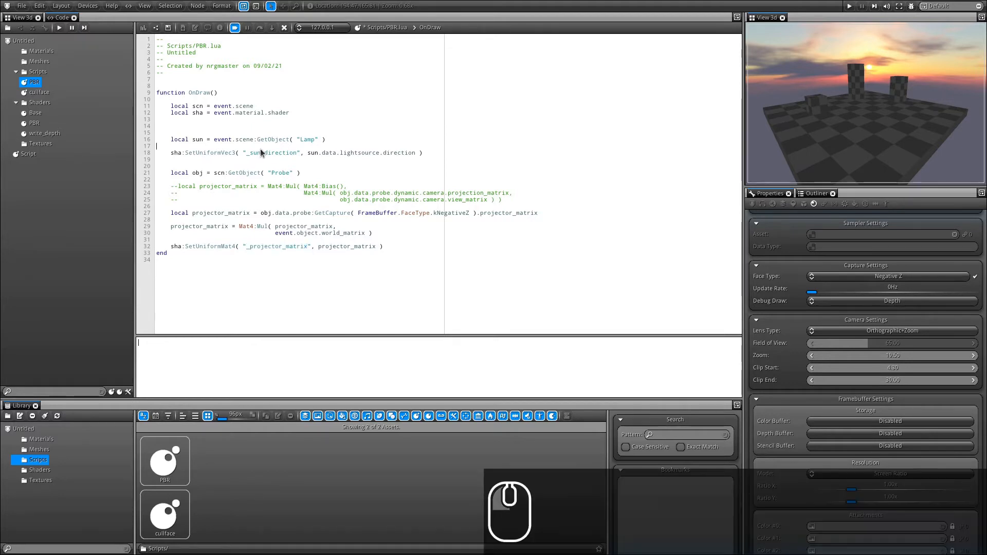
# - Assign the Scripts/PBR script to the checker_PBR material's empty script thread, show its events and build the script
pyautogui.click(855, 204)
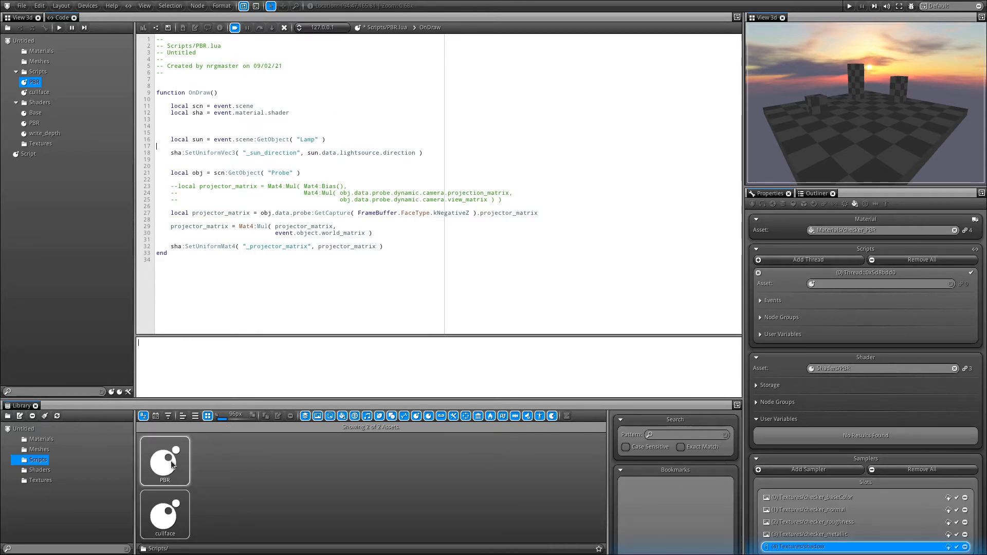
pyautogui.moveTo(170, 462); pyautogui.dragTo(849, 284)
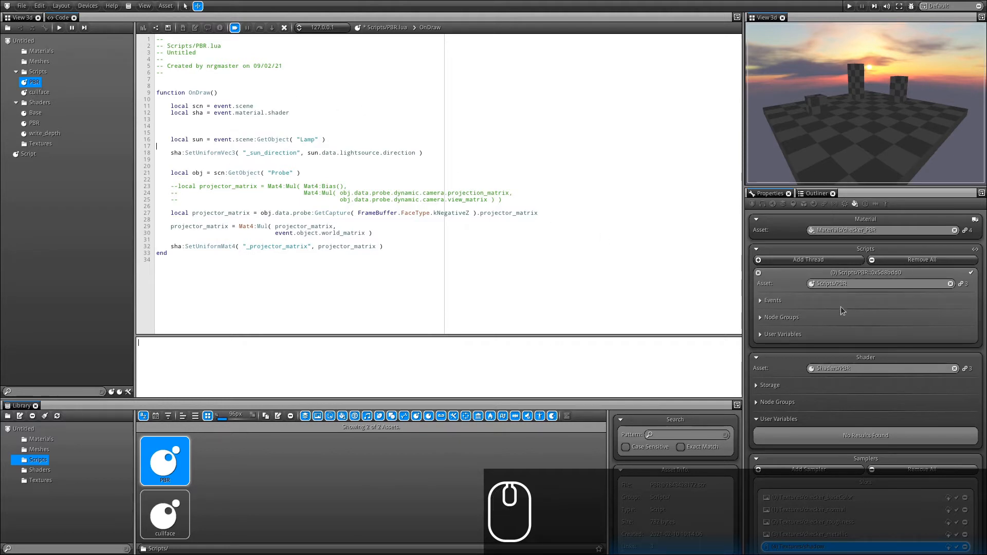
pyautogui.click(777, 302)
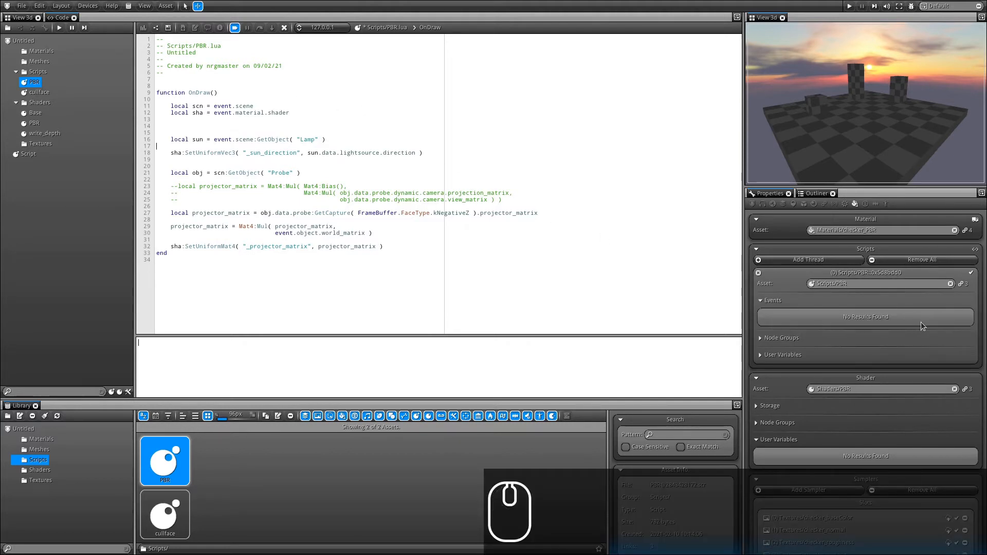
pyautogui.click(144, 28)
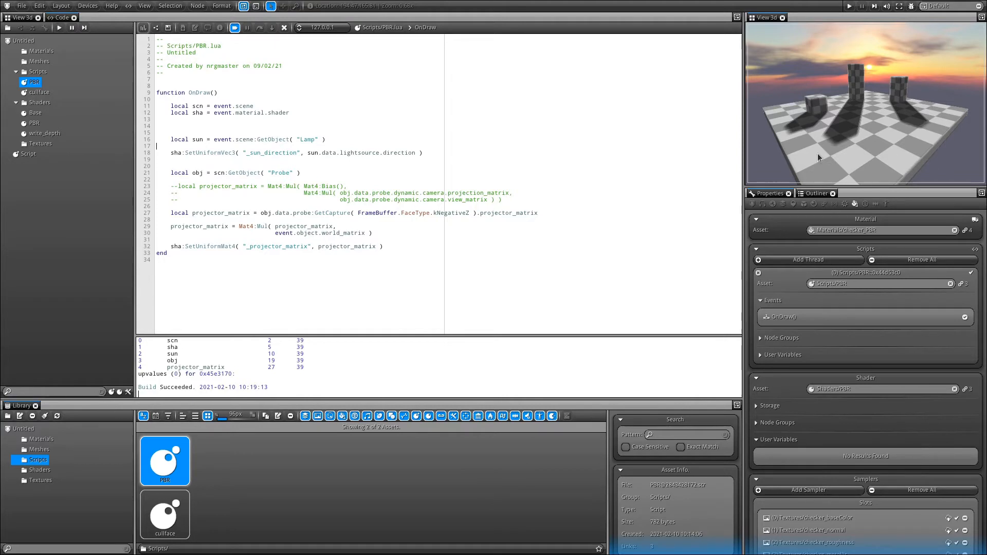
# - Enlarge the 3D view showing the projected shadows in both directions and hide its options panel
pyautogui.moveTo(839, 187); pyautogui.dragTo(837, 250)
pyautogui.moveTo(742, 208); pyautogui.dragTo(485, 210)
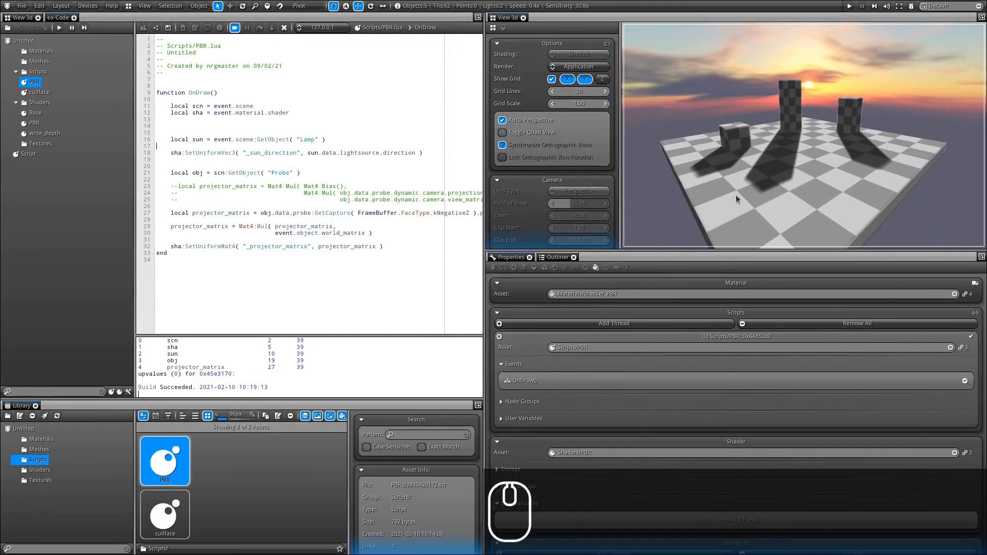
pyautogui.press('p')
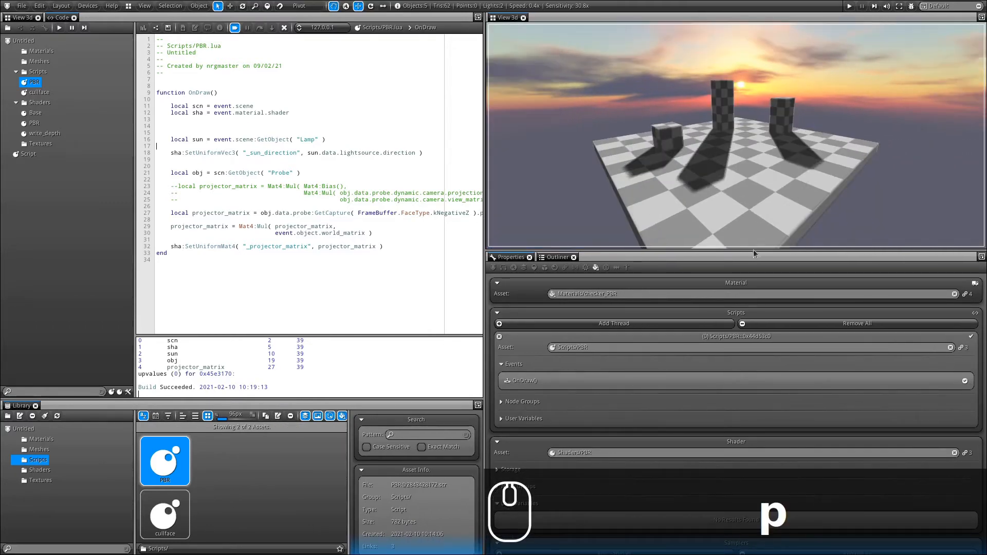
pyautogui.moveTo(753, 252); pyautogui.dragTo(749, 267)
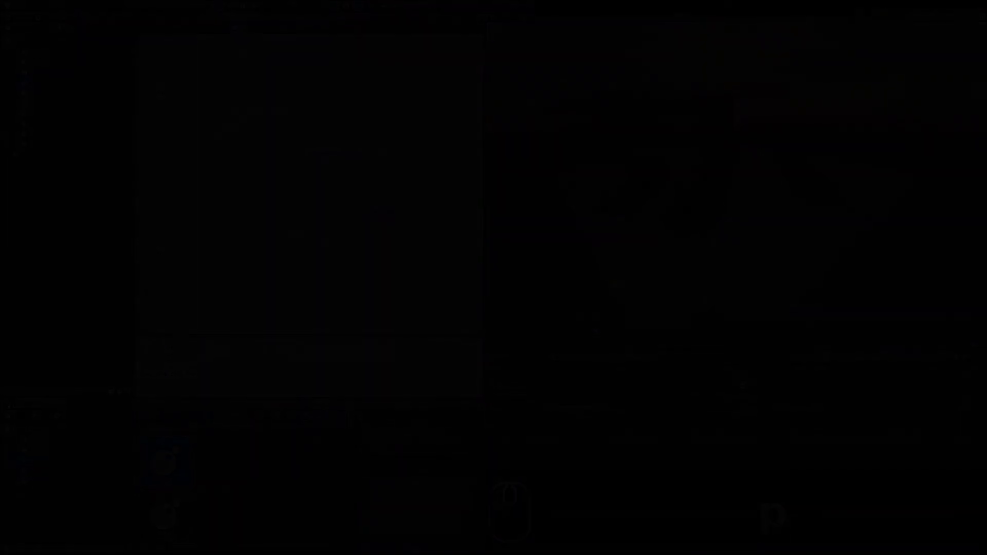